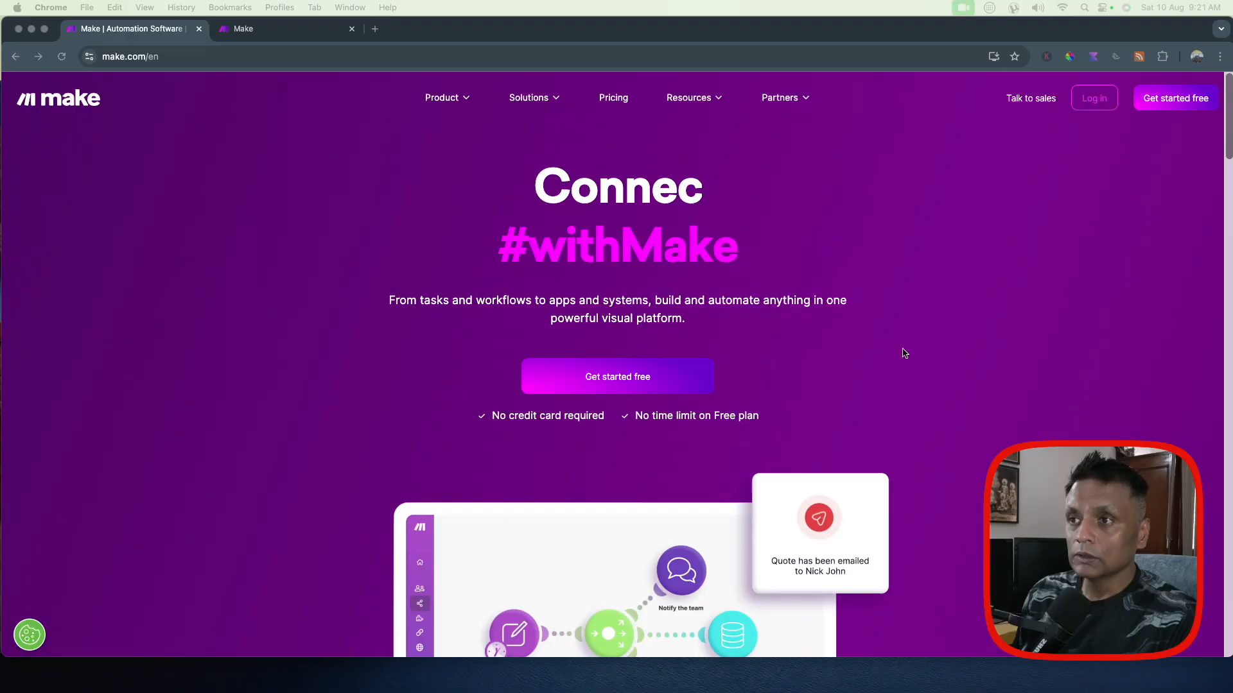
{"action": "scroll", "coordinate": [903, 349], "scroll_direction": "down", "scroll_amount": 2}
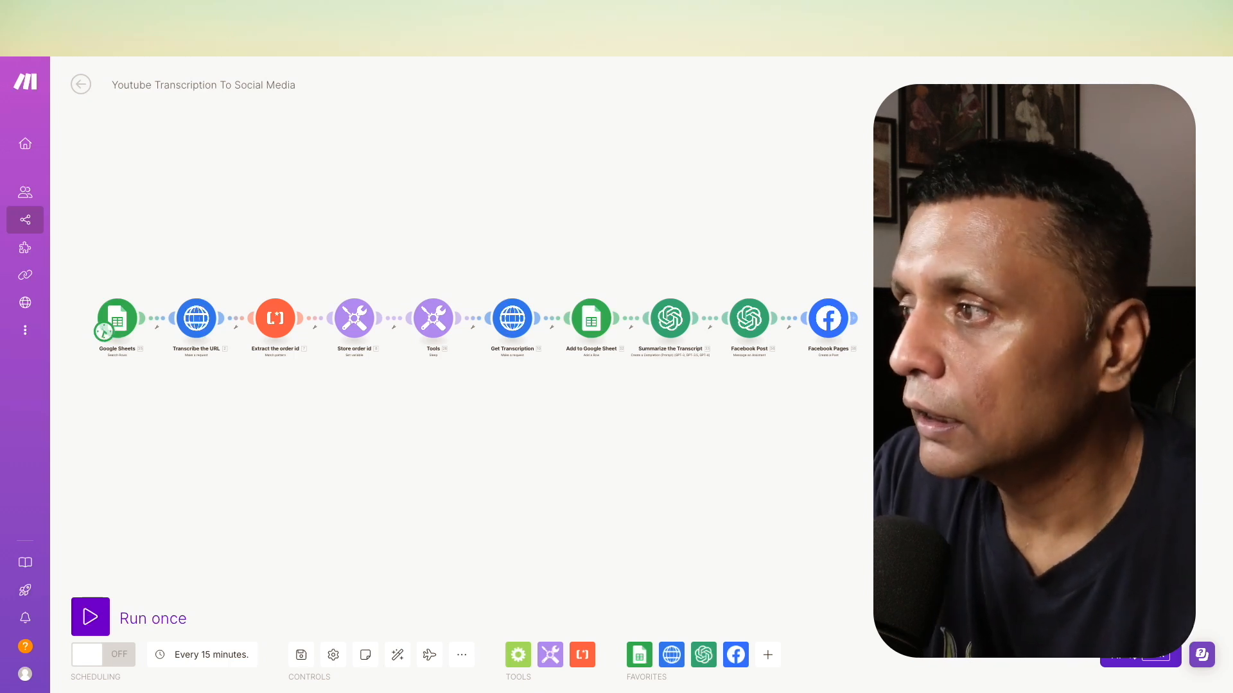
- Review the module chain of the Youtube Transcription To Social Media scenario, along with the Transkriptor spreadsheet and the Transkriptor account page
{"action": "scroll", "coordinate": [206, 441], "scroll_direction": "up", "scroll_amount": 3}
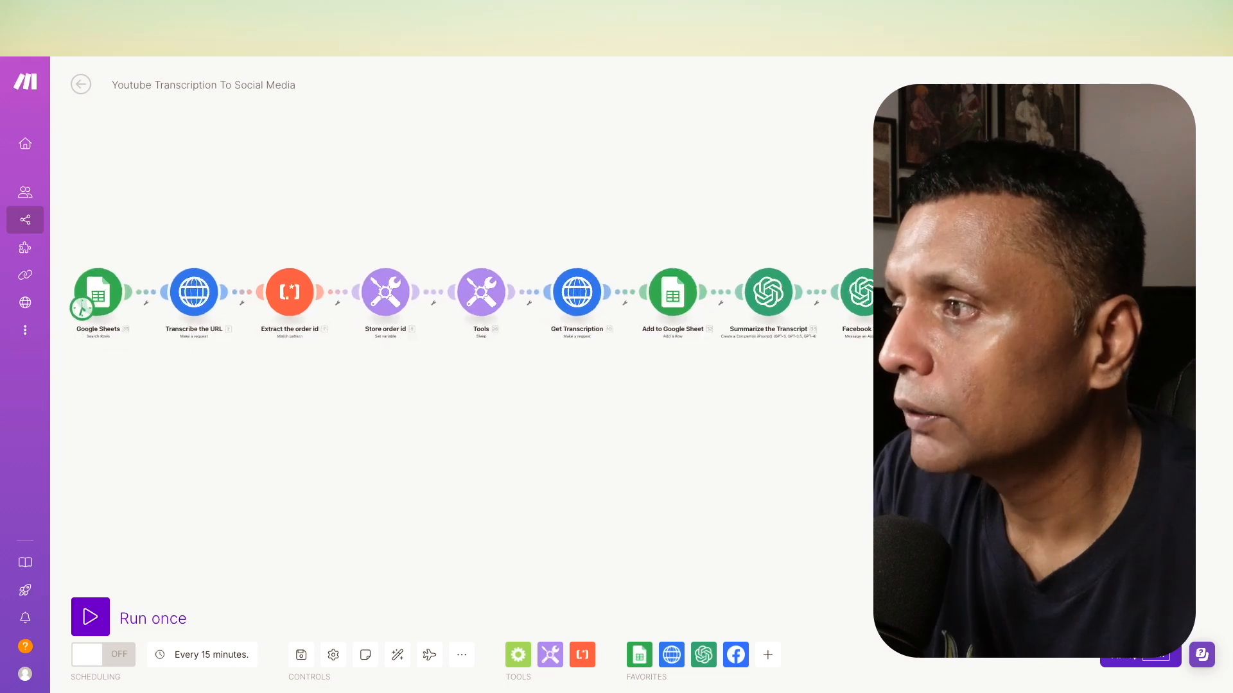
{"action": "left_click_drag", "start_coordinate": [226, 383], "coordinate": [272, 437]}
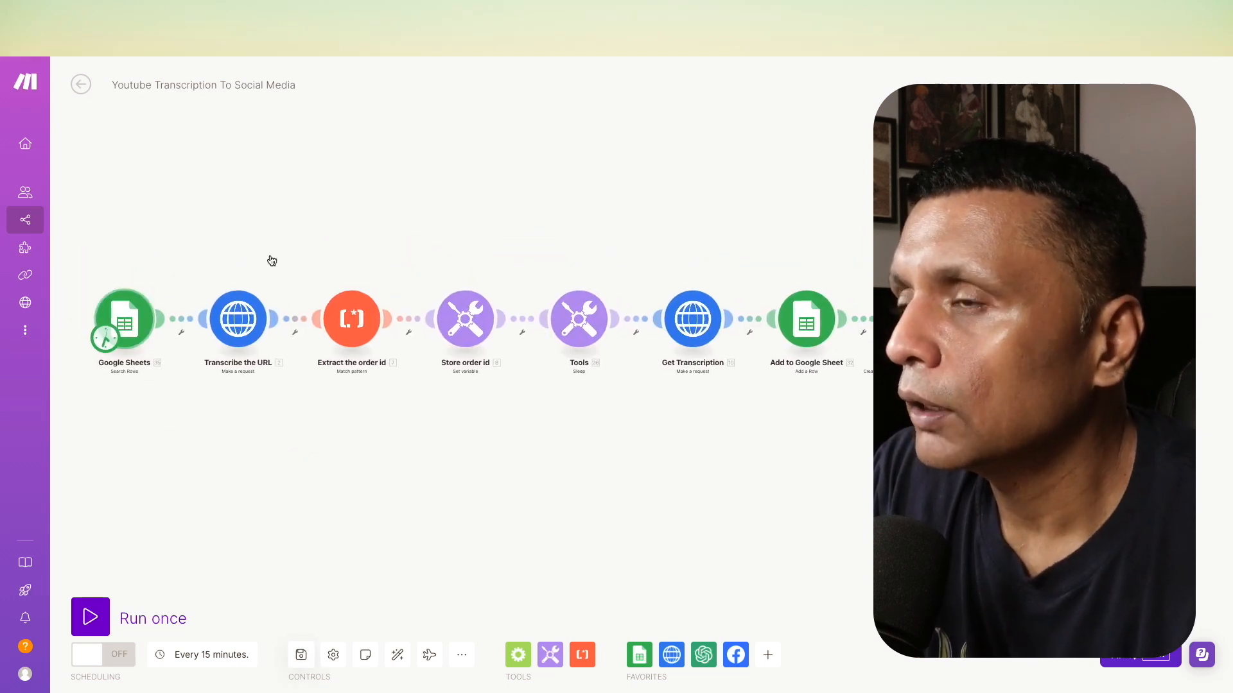
{"action": "left_click", "coordinate": [544, 12]}
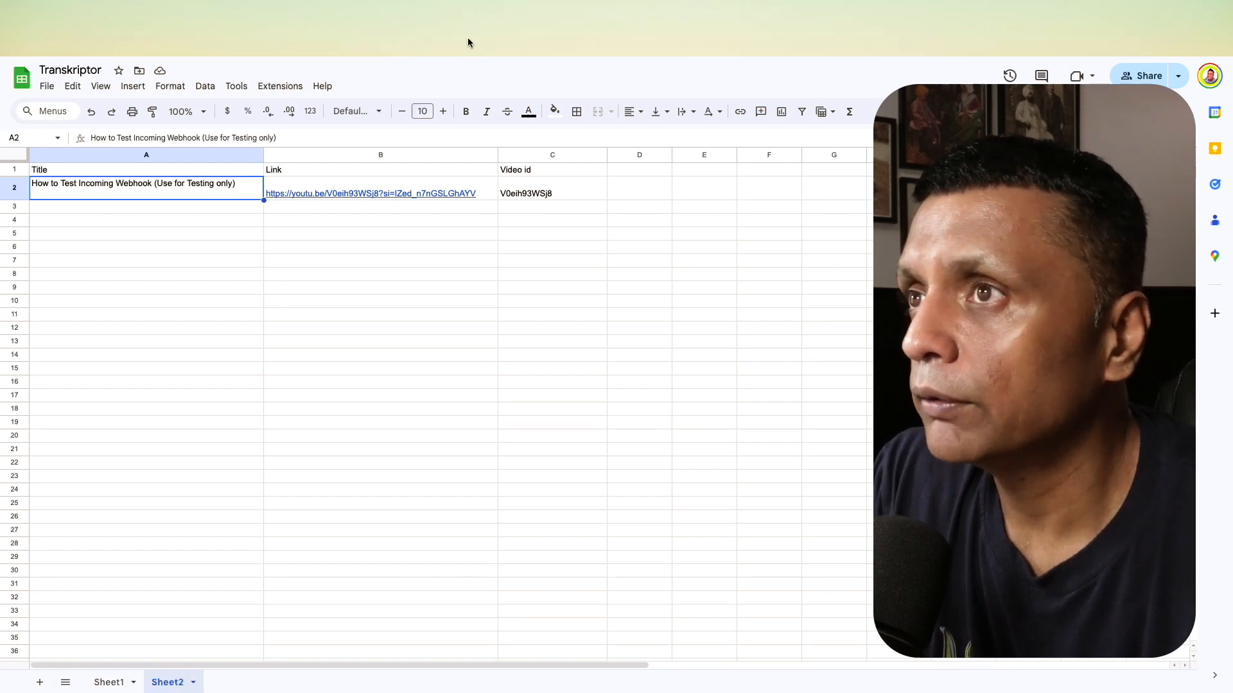
{"action": "left_click", "coordinate": [115, 19]}
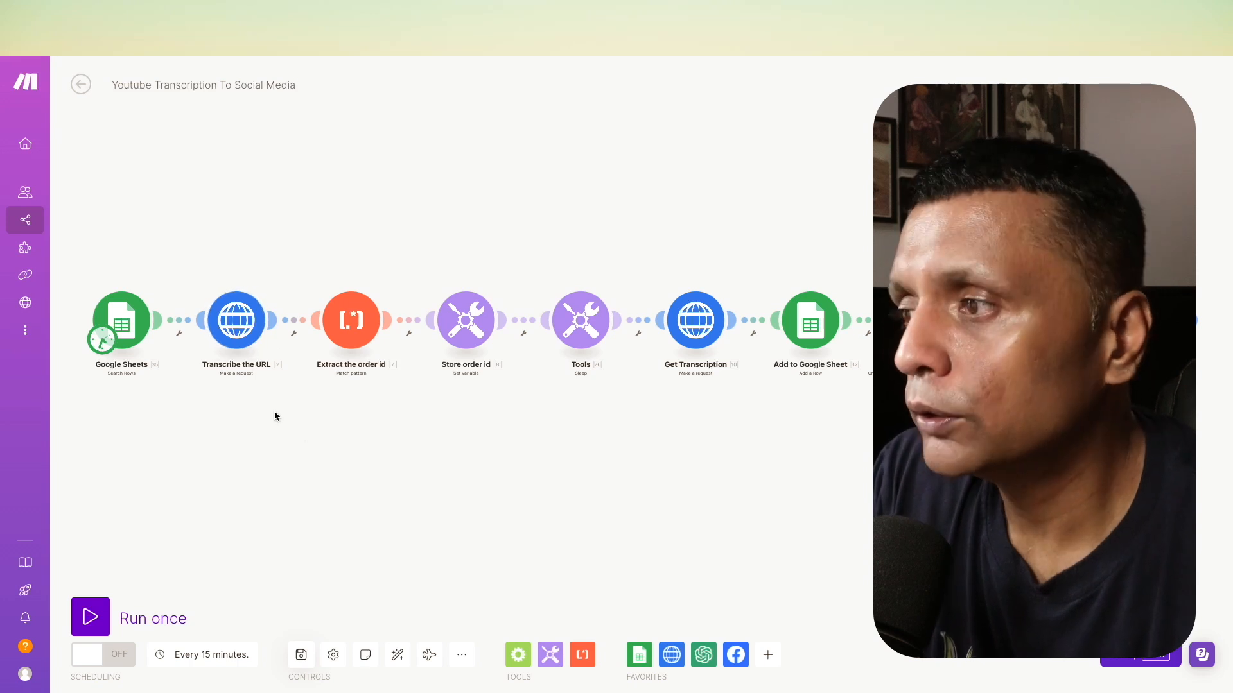
{"action": "left_click_drag", "start_coordinate": [296, 443], "coordinate": [293, 457]}
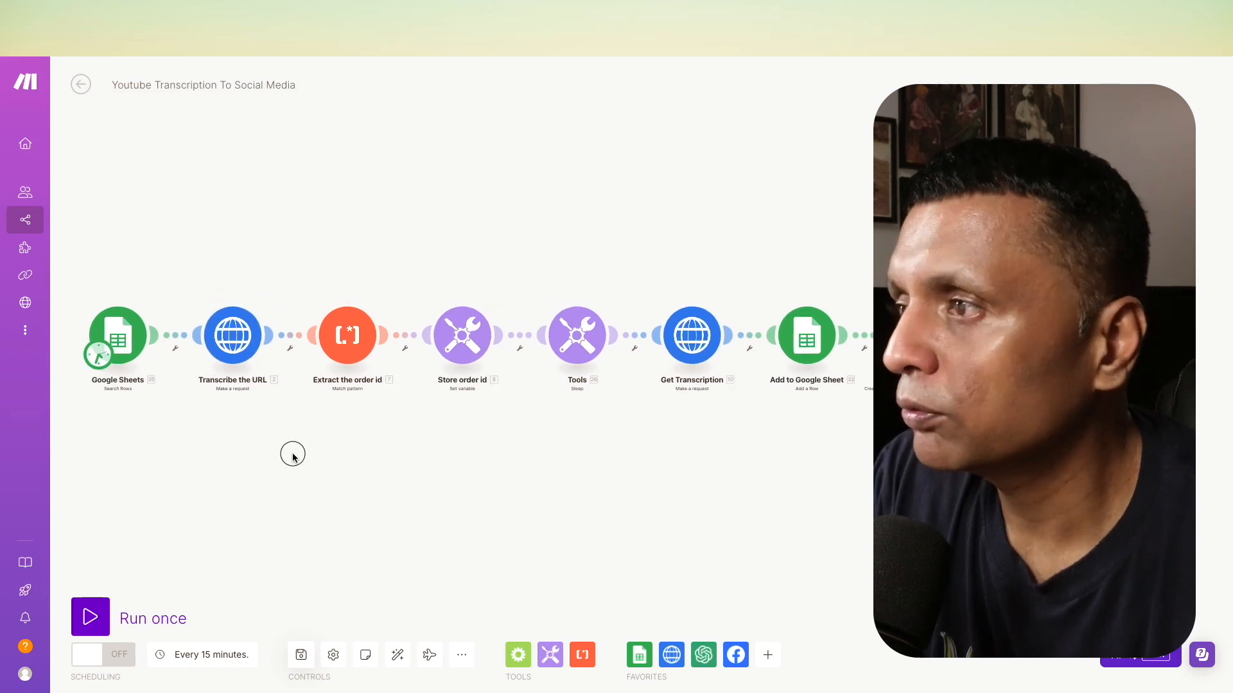
{"action": "left_click", "coordinate": [257, 16]}
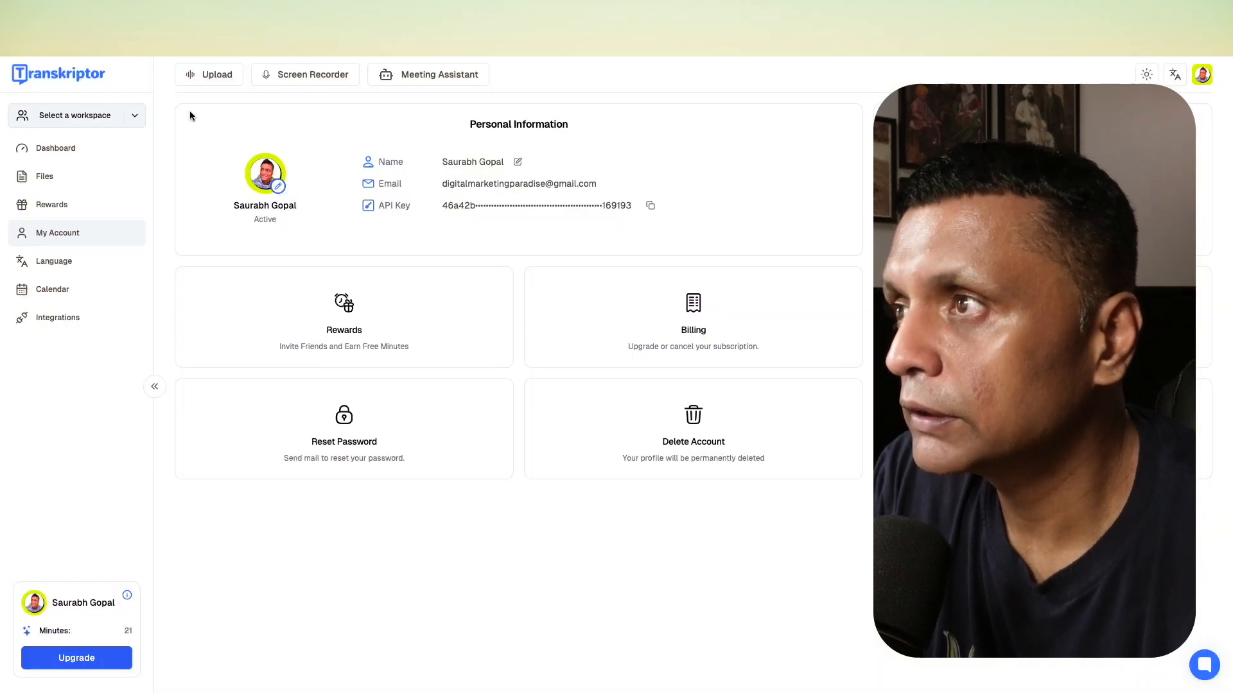
{"action": "left_click", "coordinate": [134, 19]}
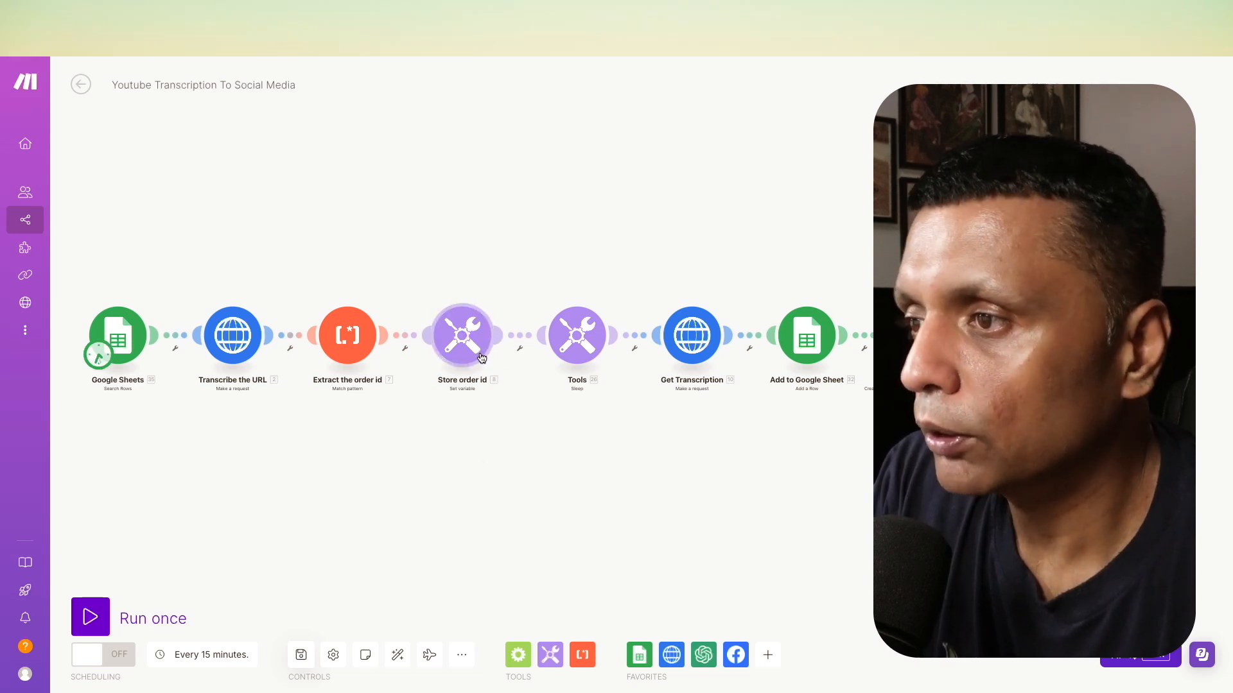
{"action": "left_click", "coordinate": [578, 368]}
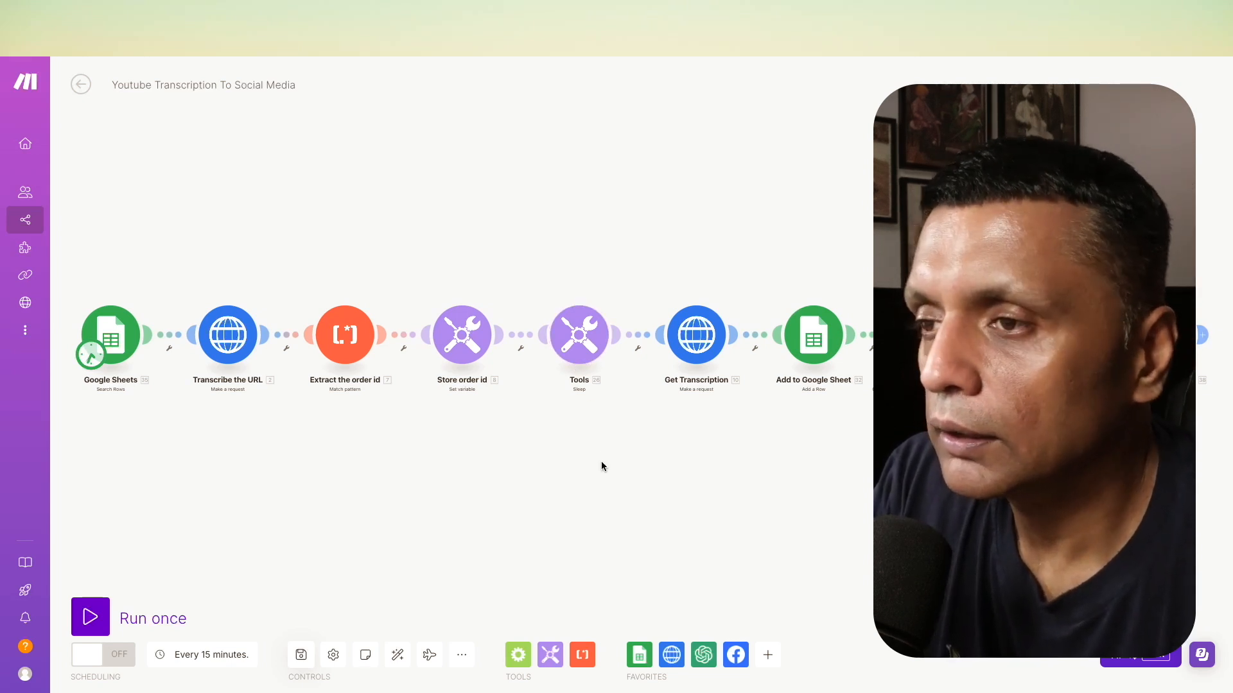
{"action": "left_click_drag", "start_coordinate": [751, 485], "coordinate": [578, 488]}
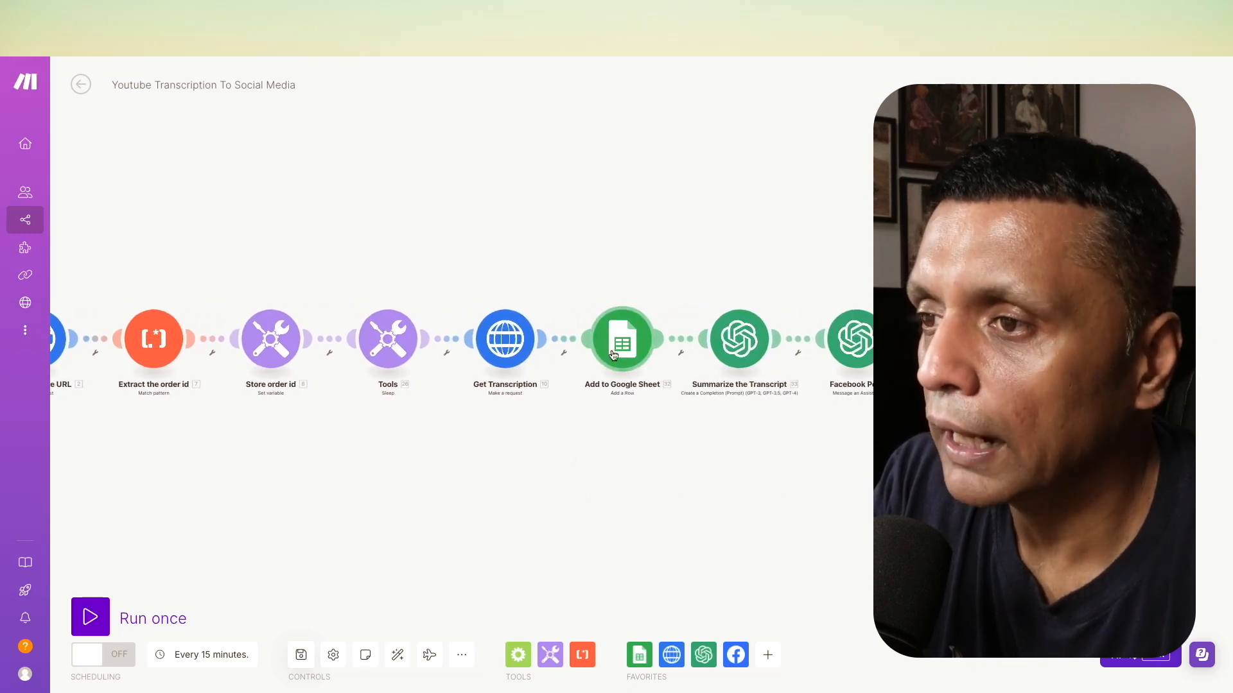
{"action": "scroll", "coordinate": [613, 355], "scroll_direction": "up", "scroll_amount": 1}
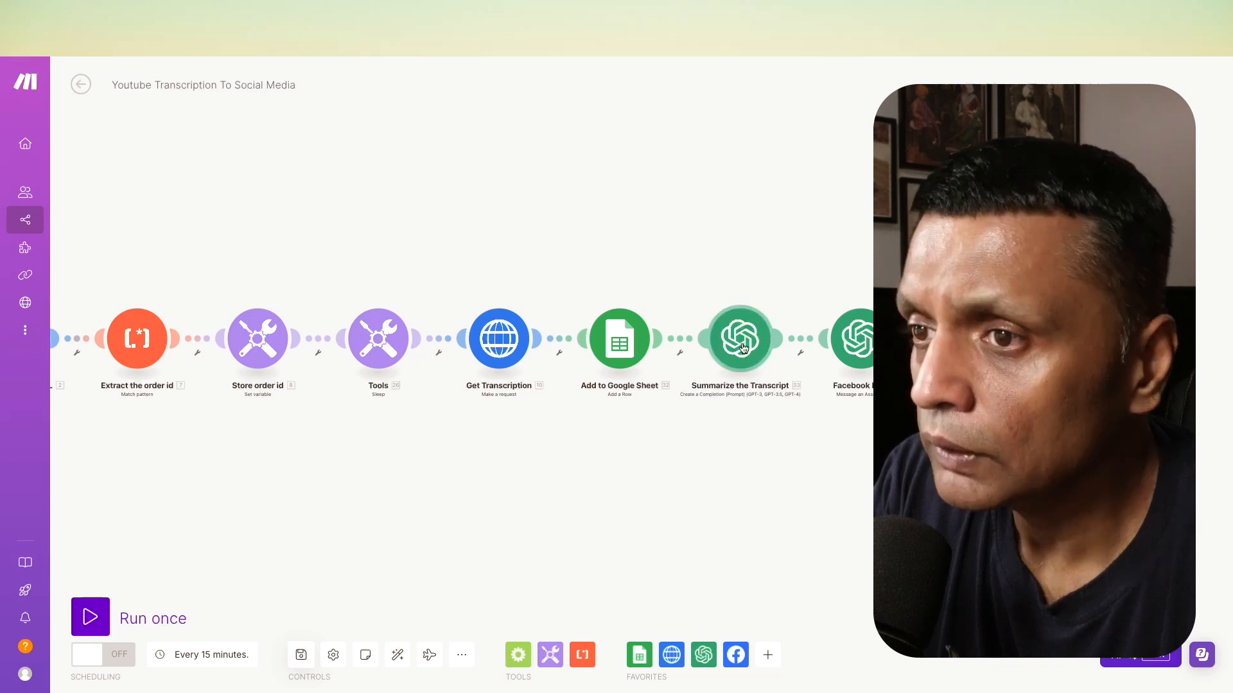
- Examine the Summarize the Transcript and Facebook Post module settings and the OpenAI assistants list, leaving everything unchanged
{"action": "left_click", "coordinate": [741, 339]}
{"action": "scroll", "coordinate": [854, 513], "scroll_direction": "down", "scroll_amount": 5}
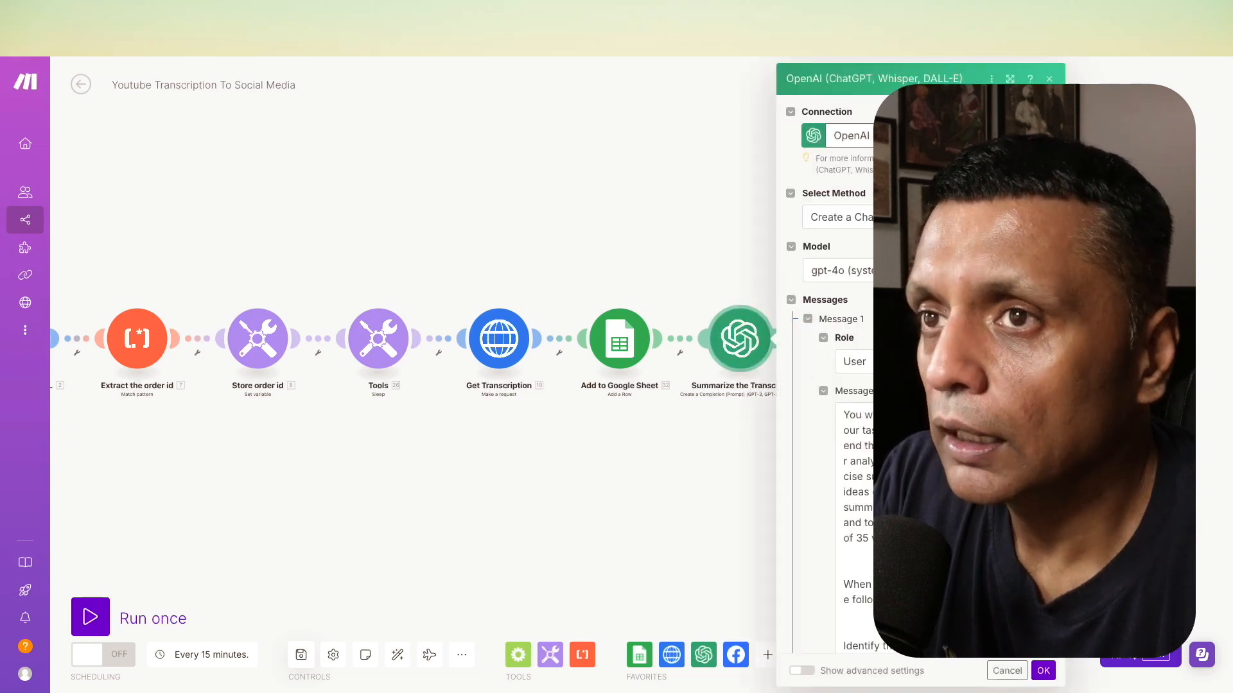
{"action": "left_click", "coordinate": [1007, 671]}
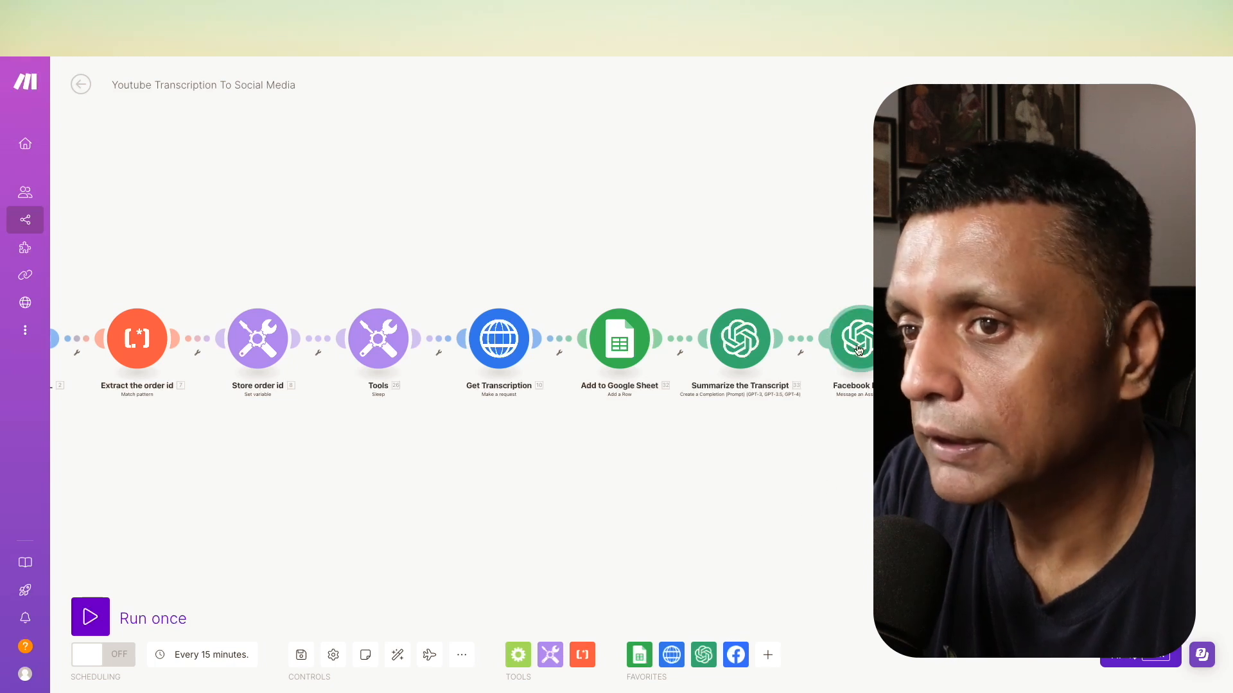
{"action": "left_click", "coordinate": [853, 357]}
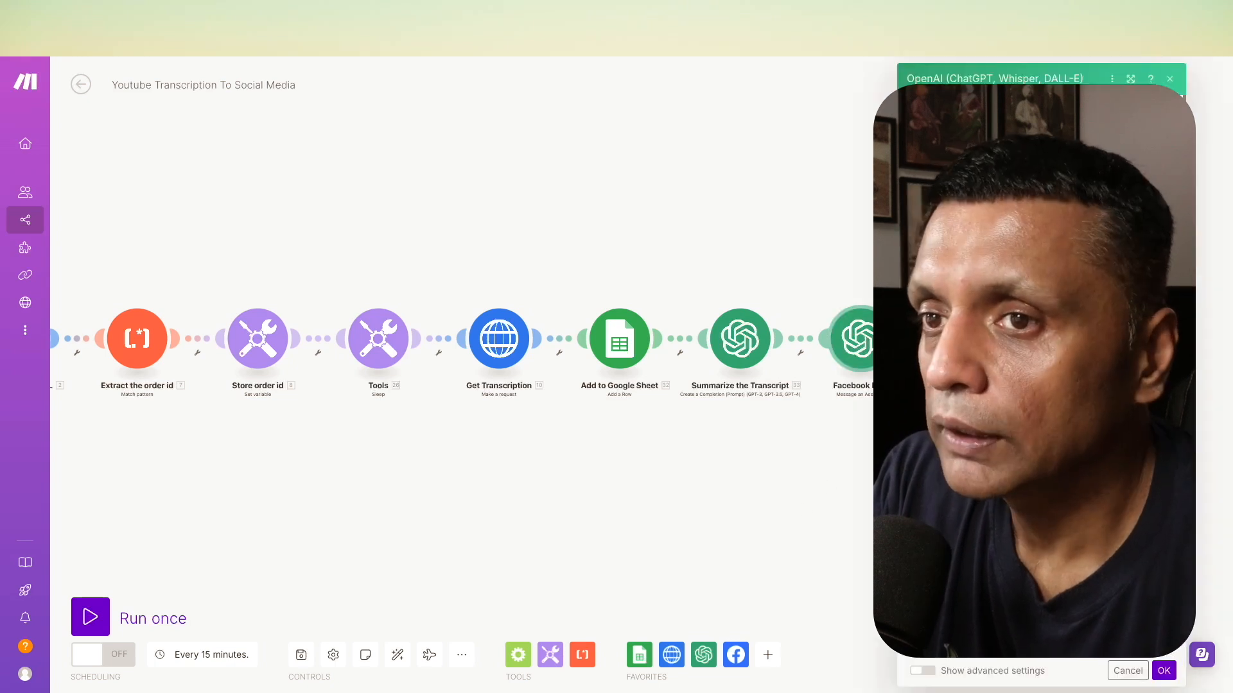
{"action": "left_click", "coordinate": [1129, 671]}
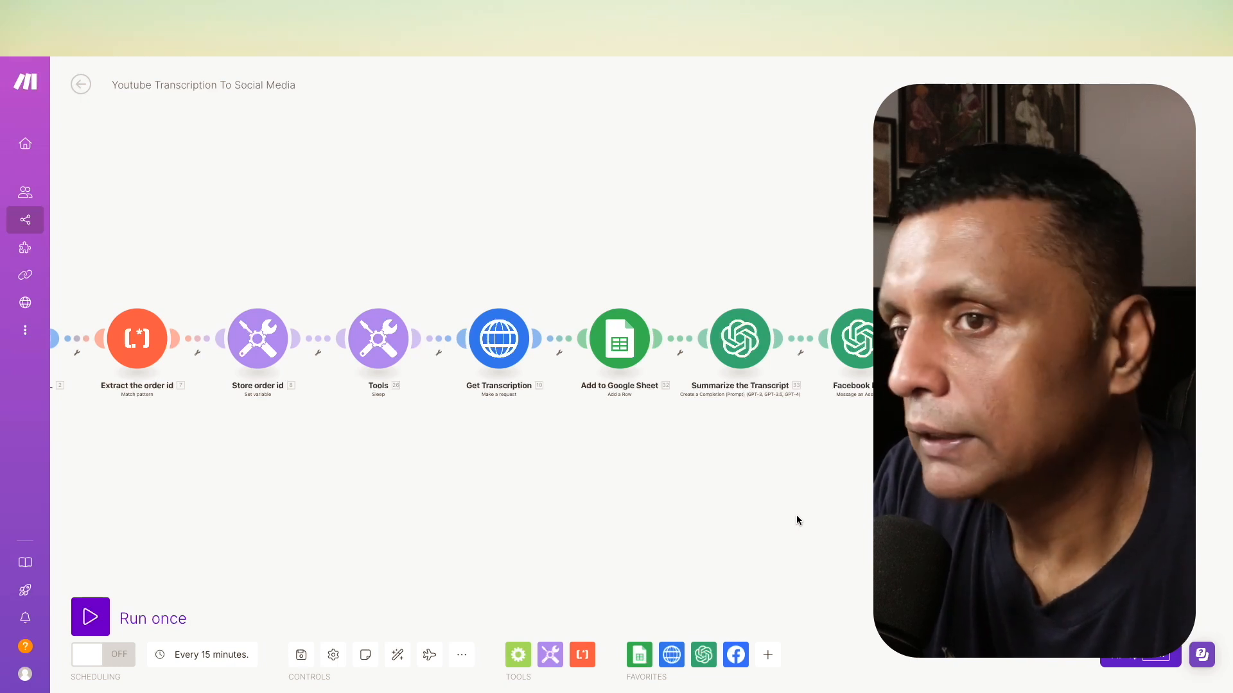
{"action": "left_click", "coordinate": [1024, 14]}
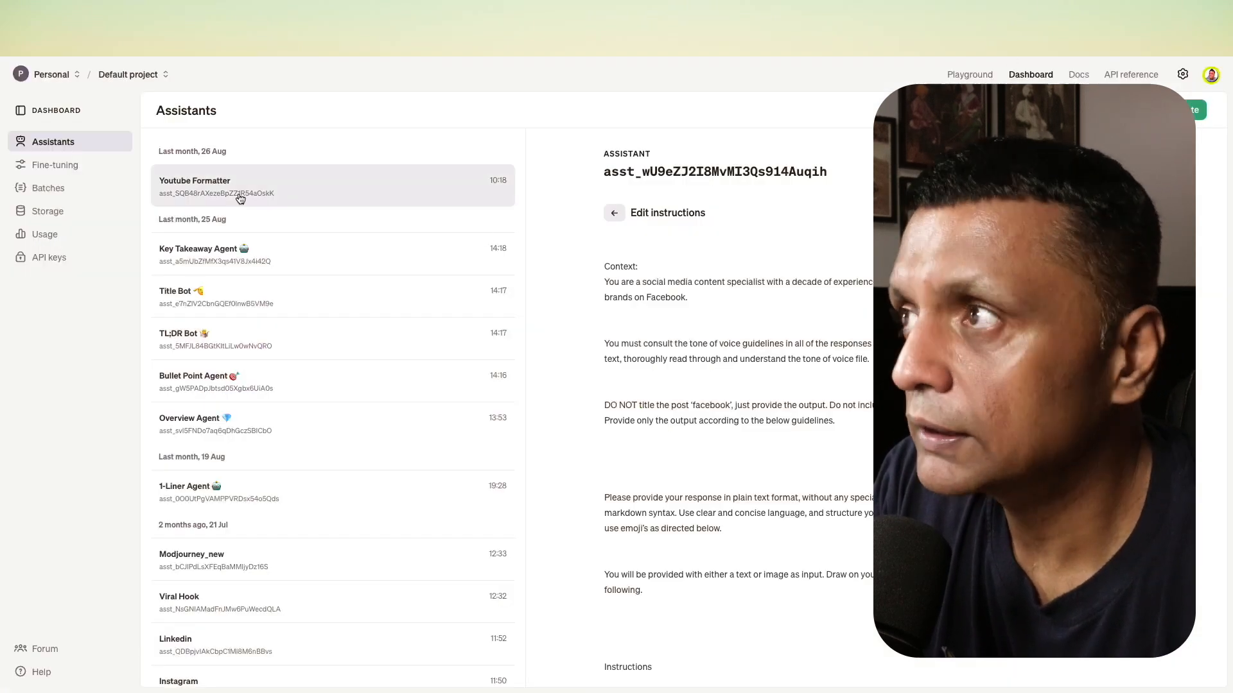
{"action": "left_click", "coordinate": [140, 21]}
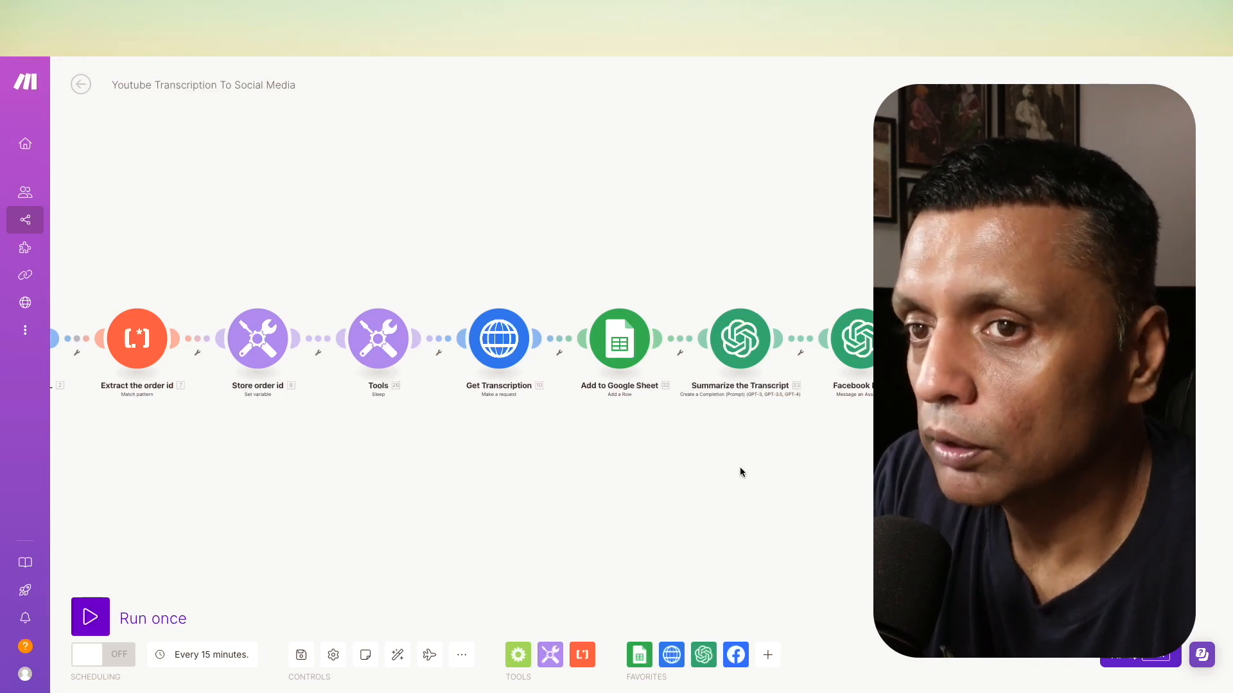
{"action": "left_click_drag", "start_coordinate": [651, 479], "coordinate": [842, 459]}
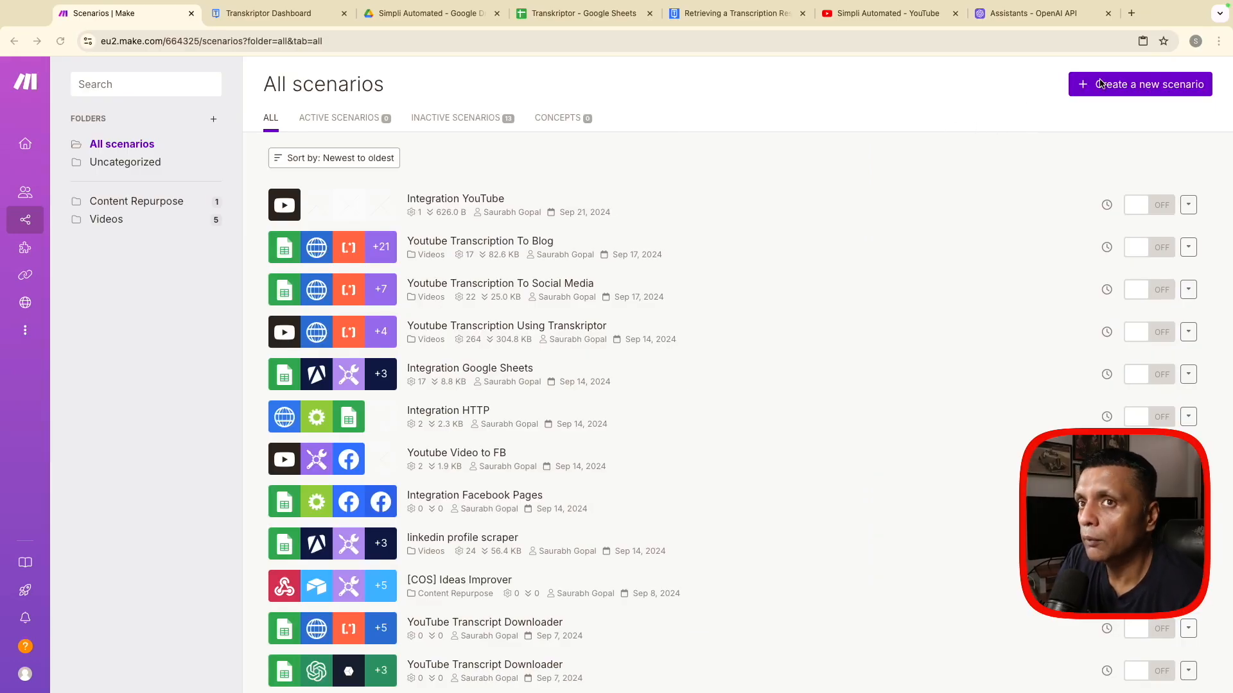
- Create a new scenario that starts with a Google Sheets Search Rows module
{"action": "left_click", "coordinate": [1124, 91]}
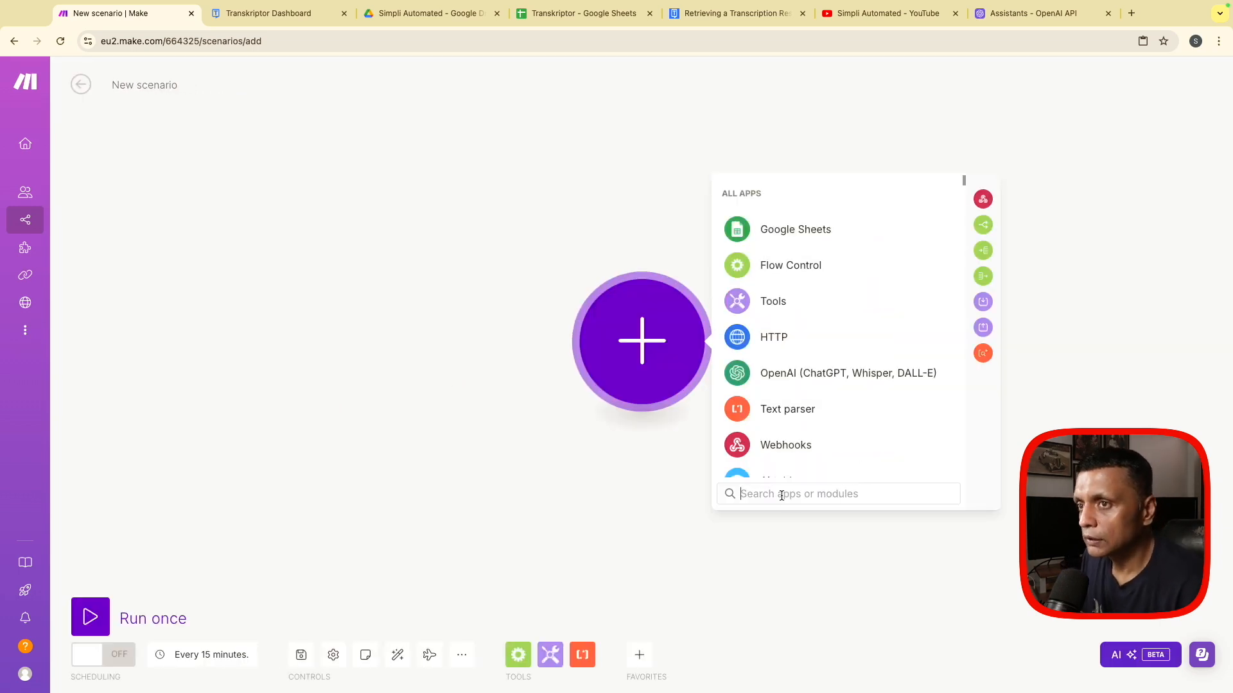
{"action": "left_click", "coordinate": [767, 229]}
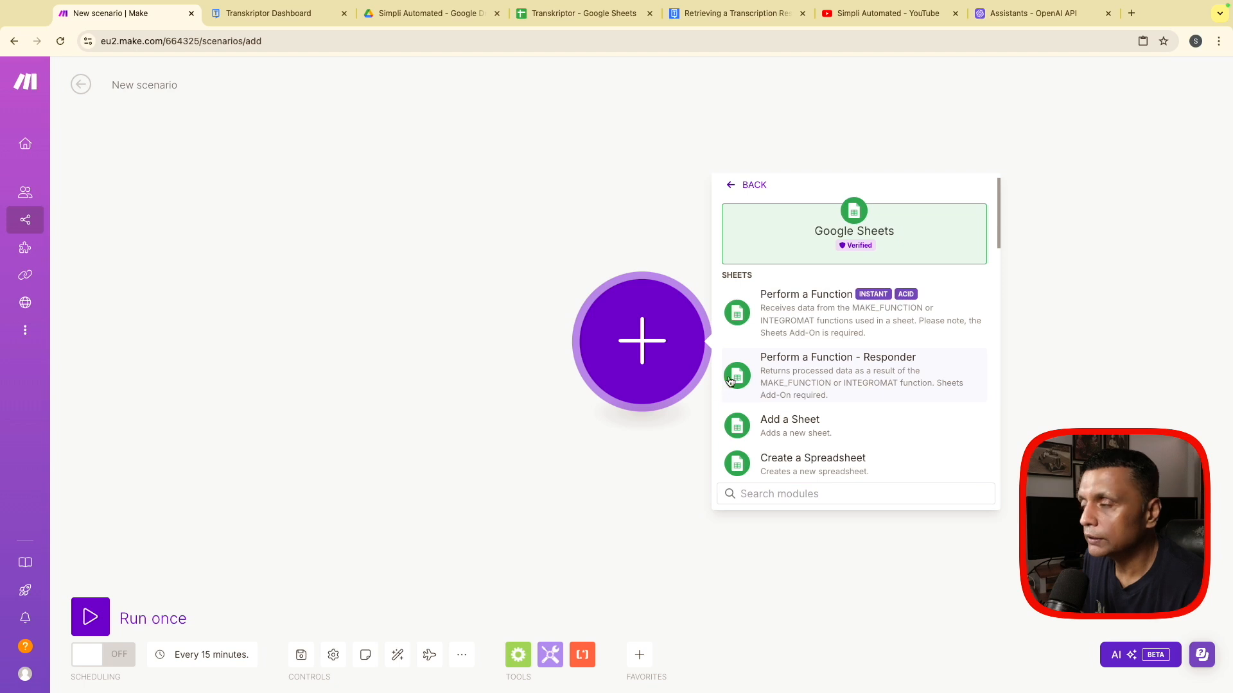
{"action": "scroll", "coordinate": [818, 384], "scroll_direction": "down", "scroll_amount": 8}
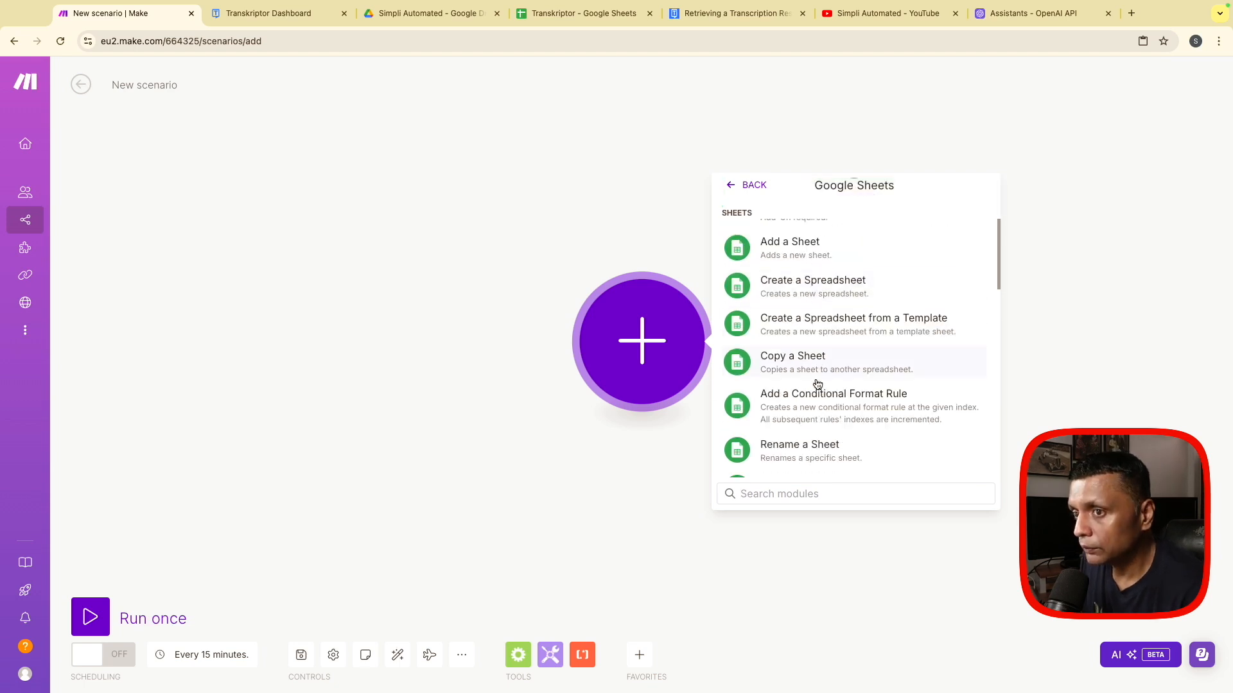
{"action": "scroll", "coordinate": [817, 384], "scroll_direction": "down", "scroll_amount": 10}
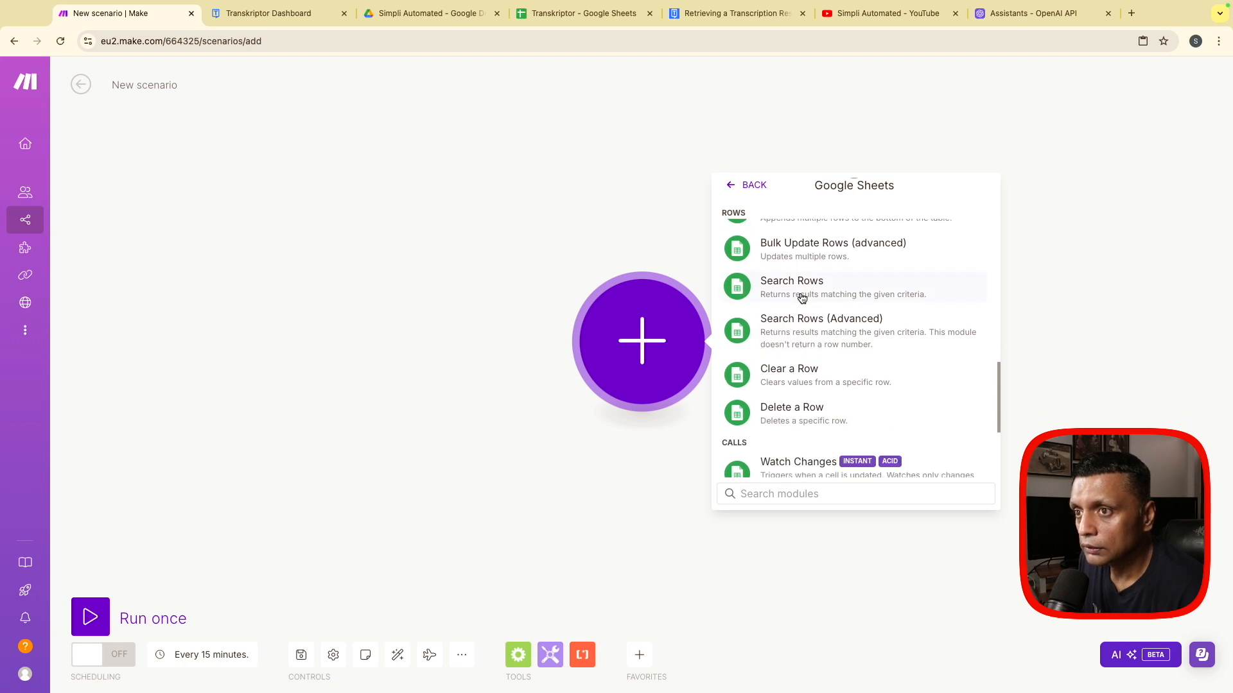
{"action": "left_click", "coordinate": [799, 288]}
- Configure the Search Rows module with My Google connection, the Transkriptor spreadsheet and Sheet2
{"action": "left_click", "coordinate": [829, 267]}
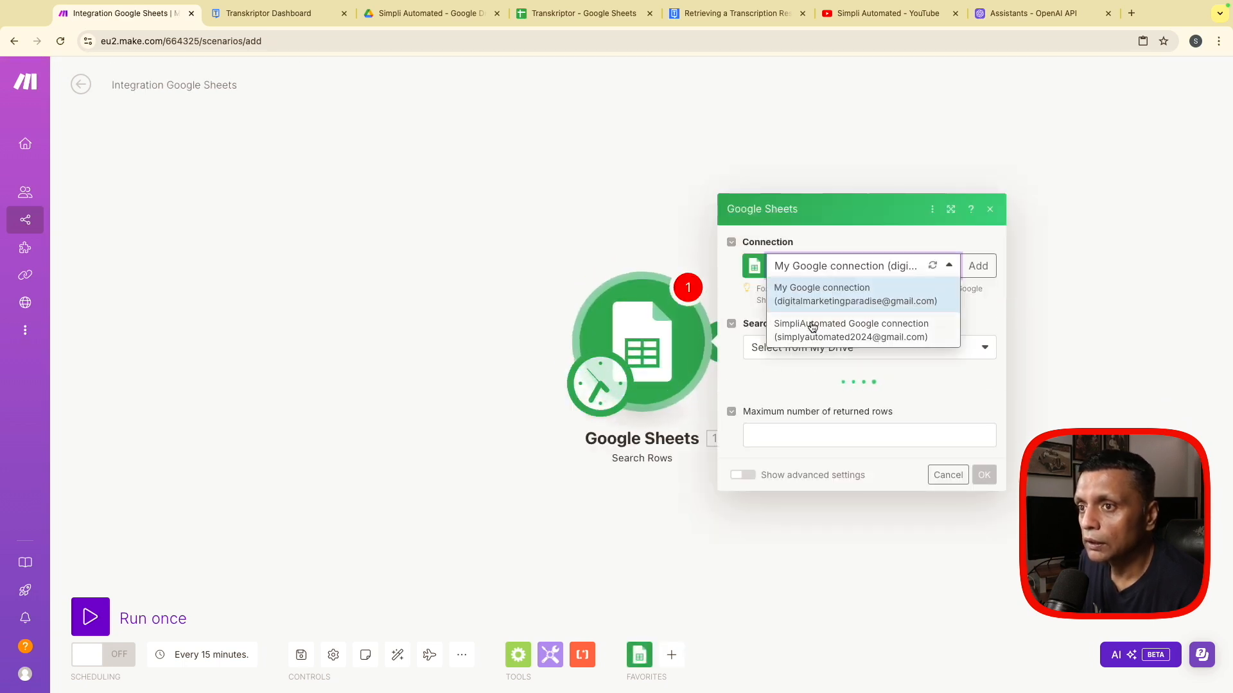
{"action": "left_click", "coordinate": [813, 292]}
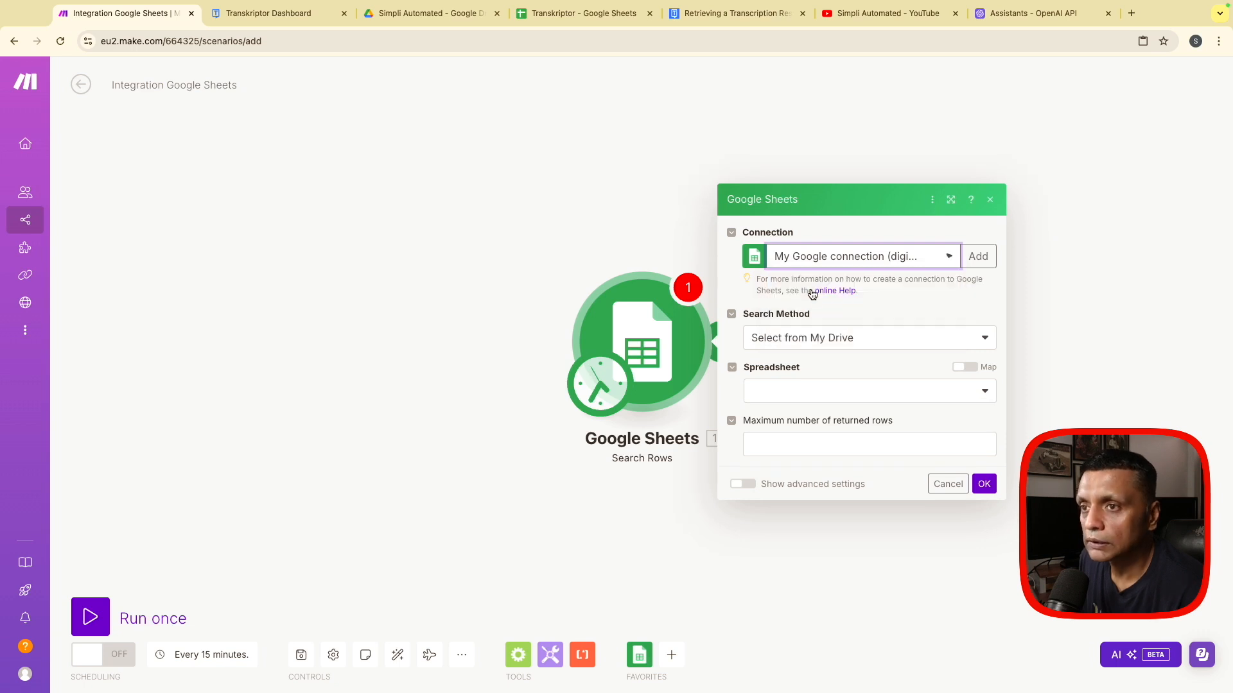
{"action": "left_click", "coordinate": [779, 392]}
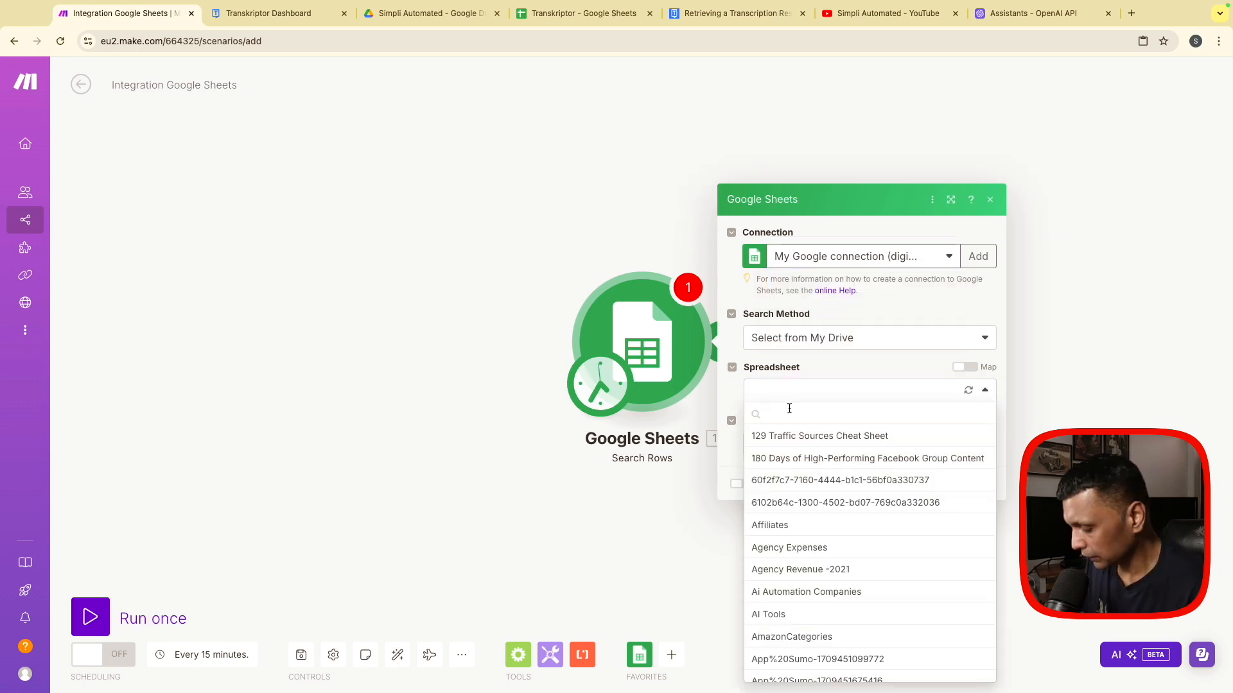
{"action": "type", "text": "trans"}
{"action": "left_click", "coordinate": [805, 440]}
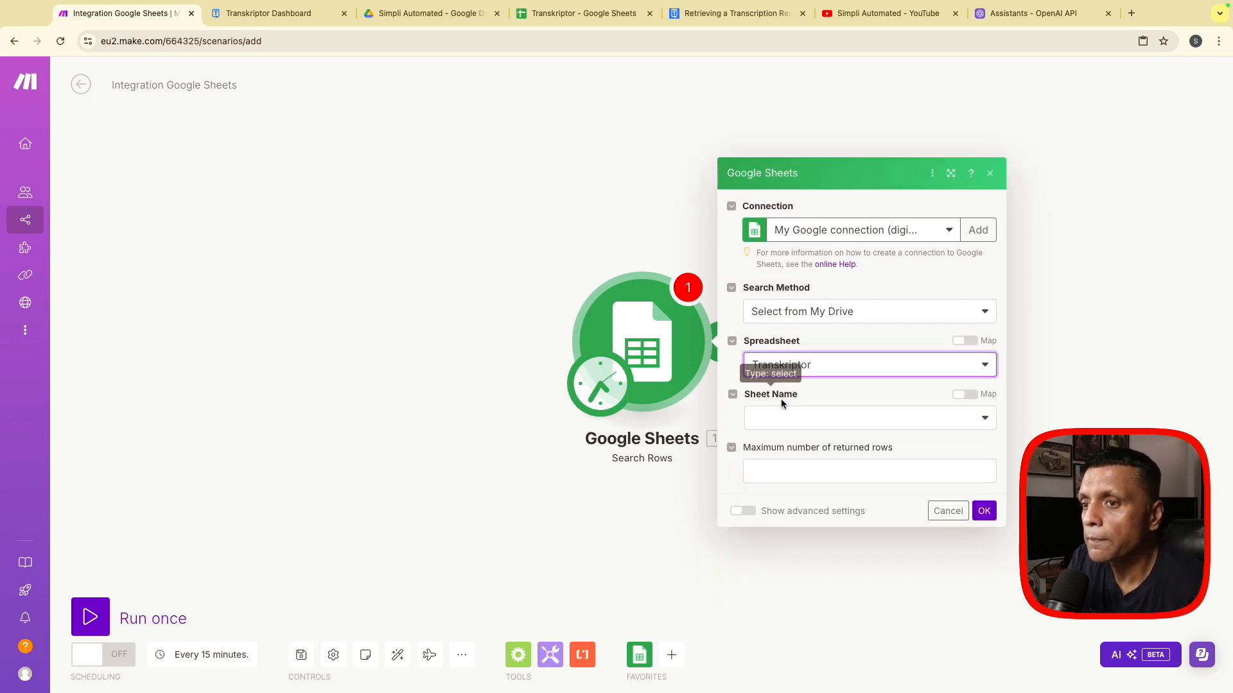
{"action": "left_click", "coordinate": [794, 418]}
{"action": "left_click", "coordinate": [789, 461]}
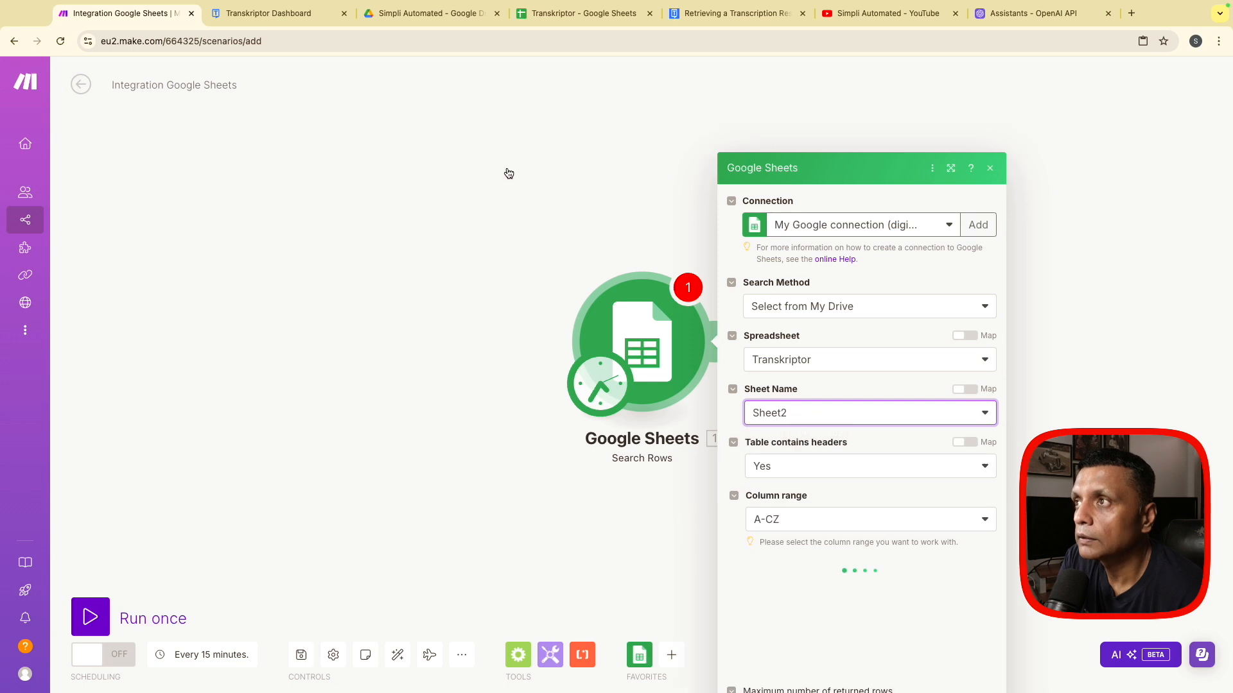
- Copy the title of the YouTube video "What is Make.com?| Make.com Introduction for beginners" into cell A3 of Sheet2 in the Transkriptor spreadsheet
{"action": "left_click", "coordinate": [559, 15]}
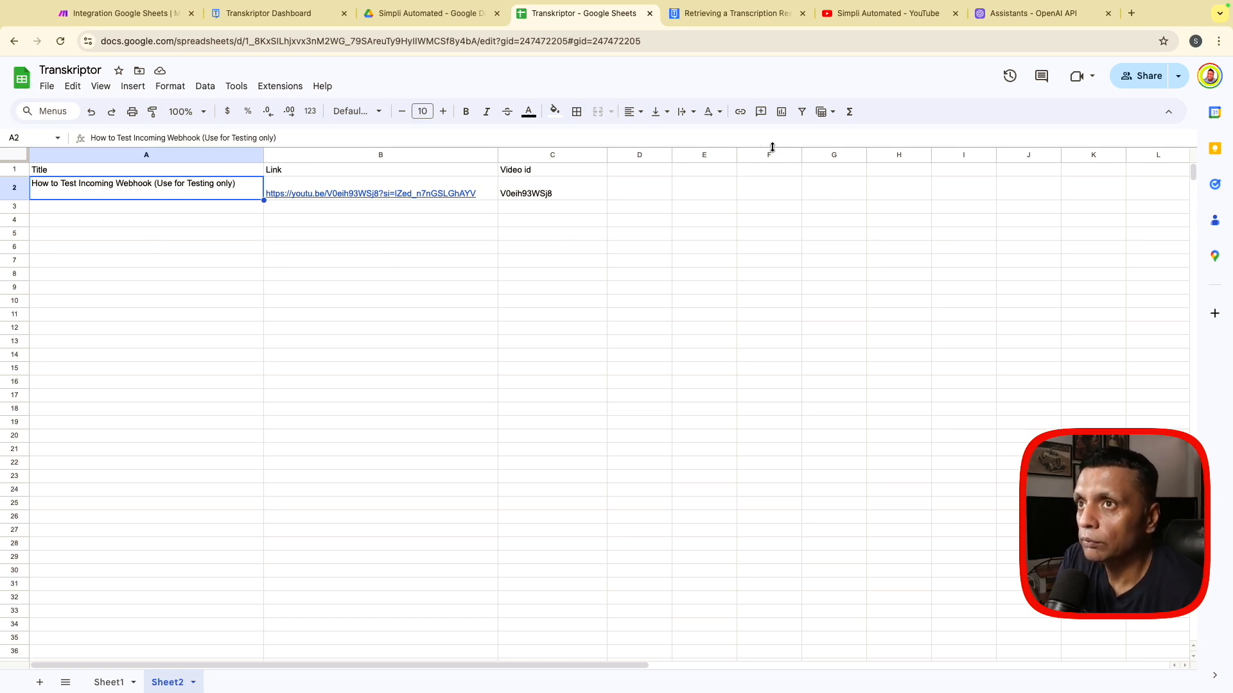
{"action": "left_click", "coordinate": [856, 21]}
{"action": "scroll", "coordinate": [735, 520], "scroll_direction": "down", "scroll_amount": 3}
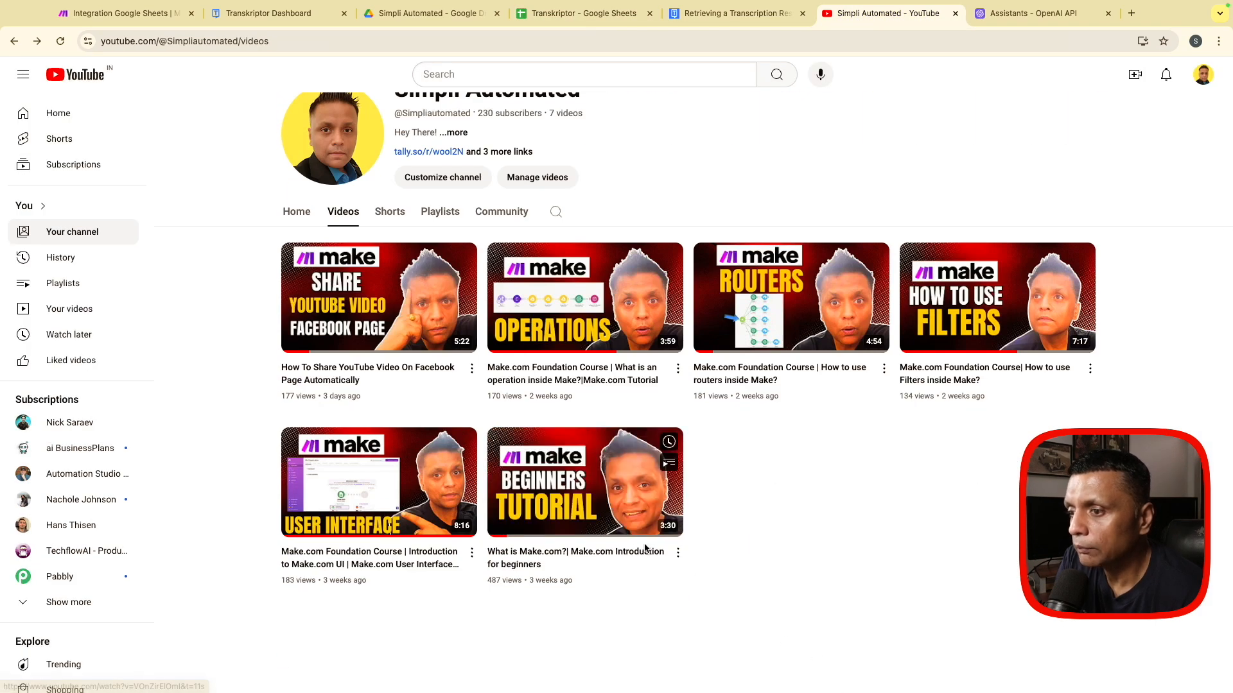
{"action": "left_click", "coordinate": [566, 478]}
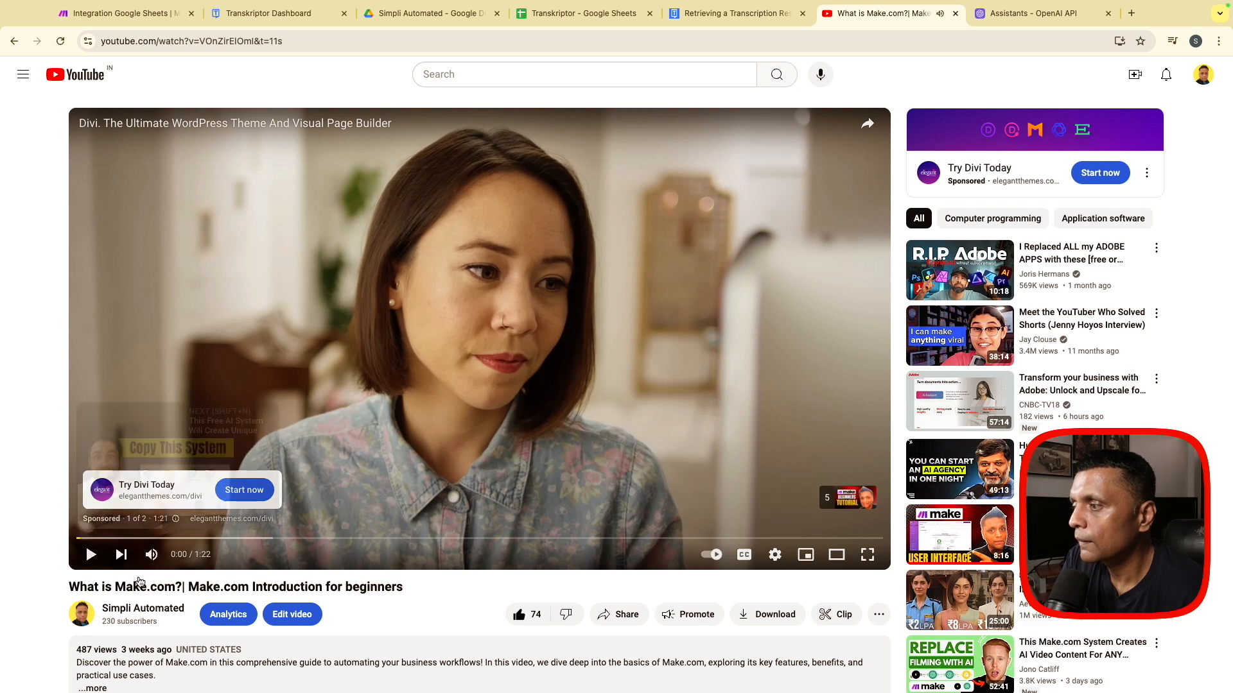
{"action": "triple_click", "coordinate": [112, 589]}
{"action": "key", "text": "ctrl+c"}
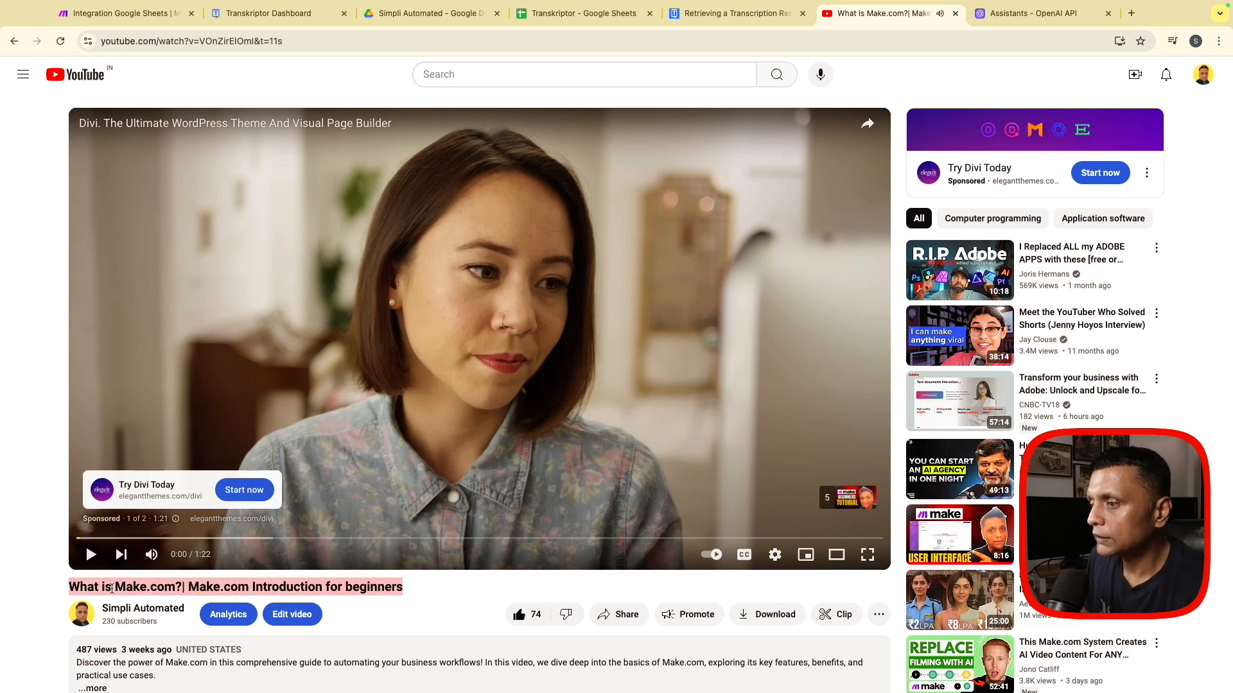
{"action": "left_click", "coordinate": [583, 13]}
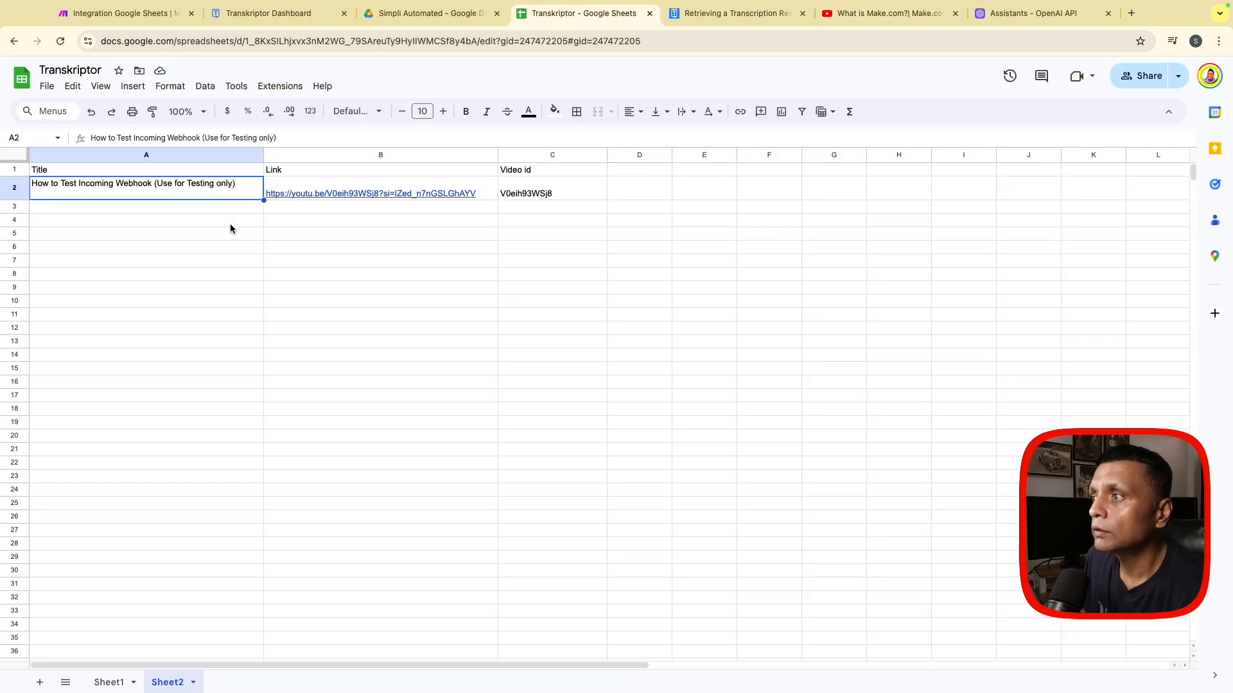
{"action": "left_click", "coordinate": [132, 210]}
{"action": "key", "text": "ctrl+v"}
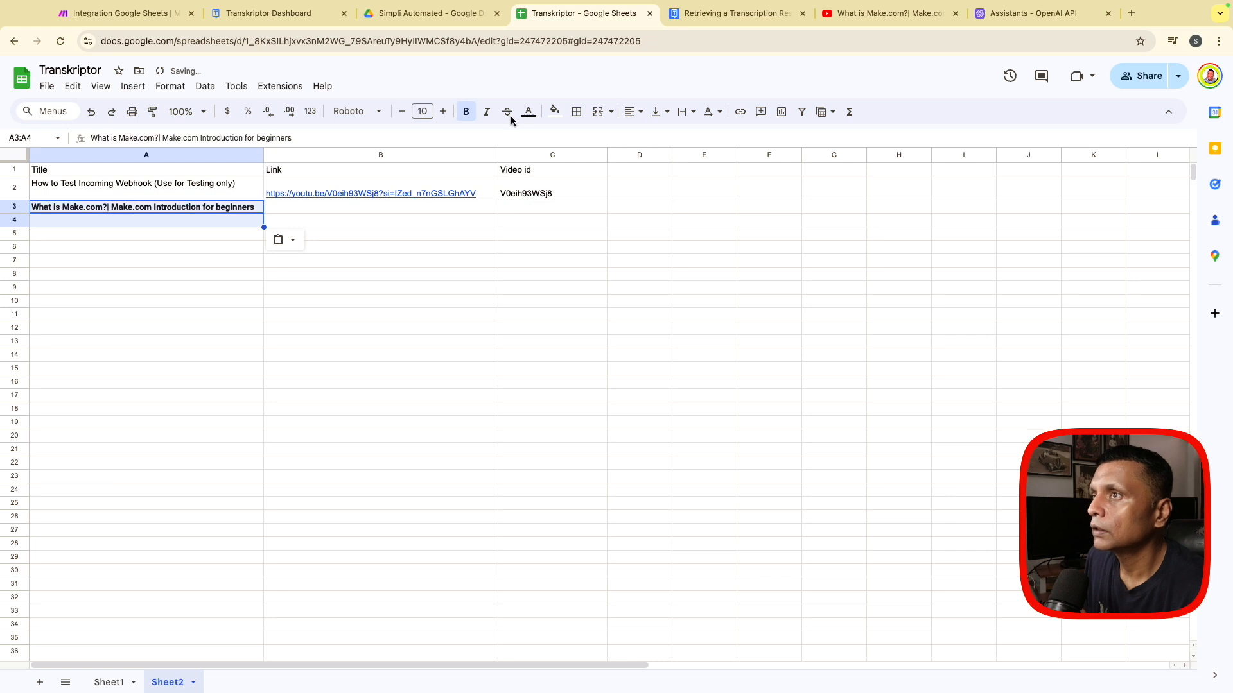
- Copy the share link of the YouTube video "What is Make.com?" into cell B3 of Sheet2 in the Transkriptor spreadsheet
{"action": "left_click", "coordinate": [886, 13]}
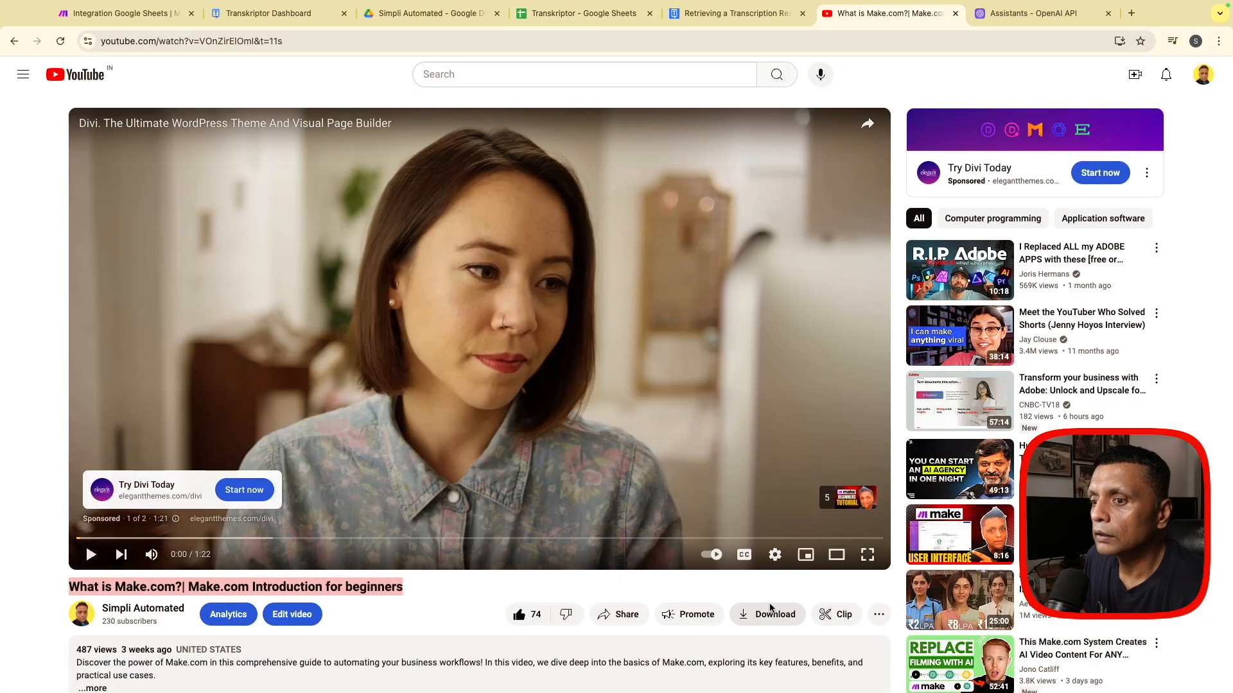
{"action": "scroll", "coordinate": [721, 590], "scroll_direction": "down", "scroll_amount": 2}
{"action": "left_click", "coordinate": [617, 478]}
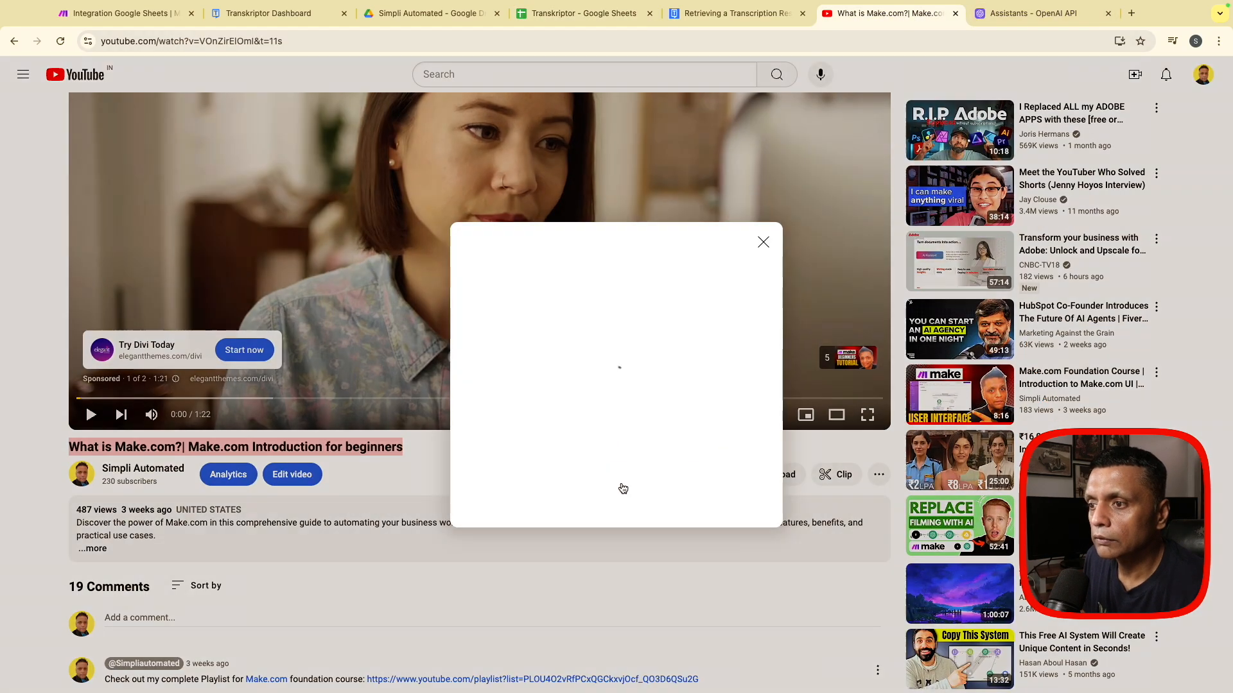
{"action": "left_click", "coordinate": [740, 446]}
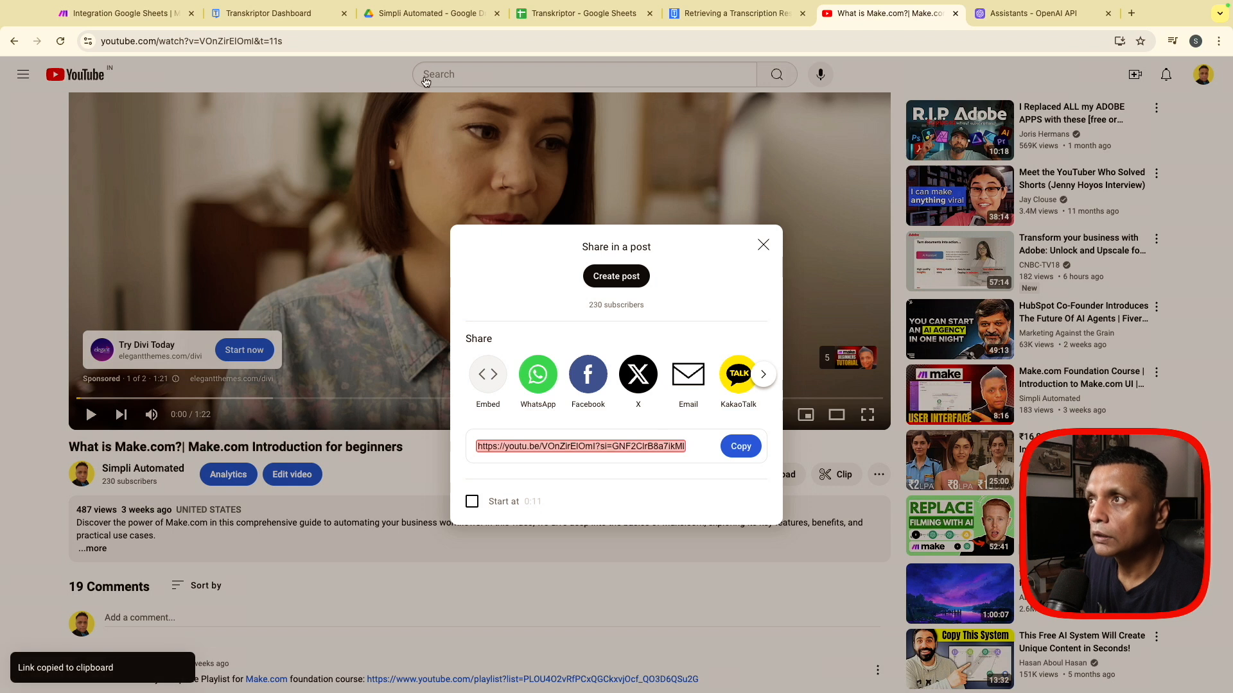
{"action": "left_click", "coordinate": [553, 19]}
{"action": "left_click", "coordinate": [331, 209]}
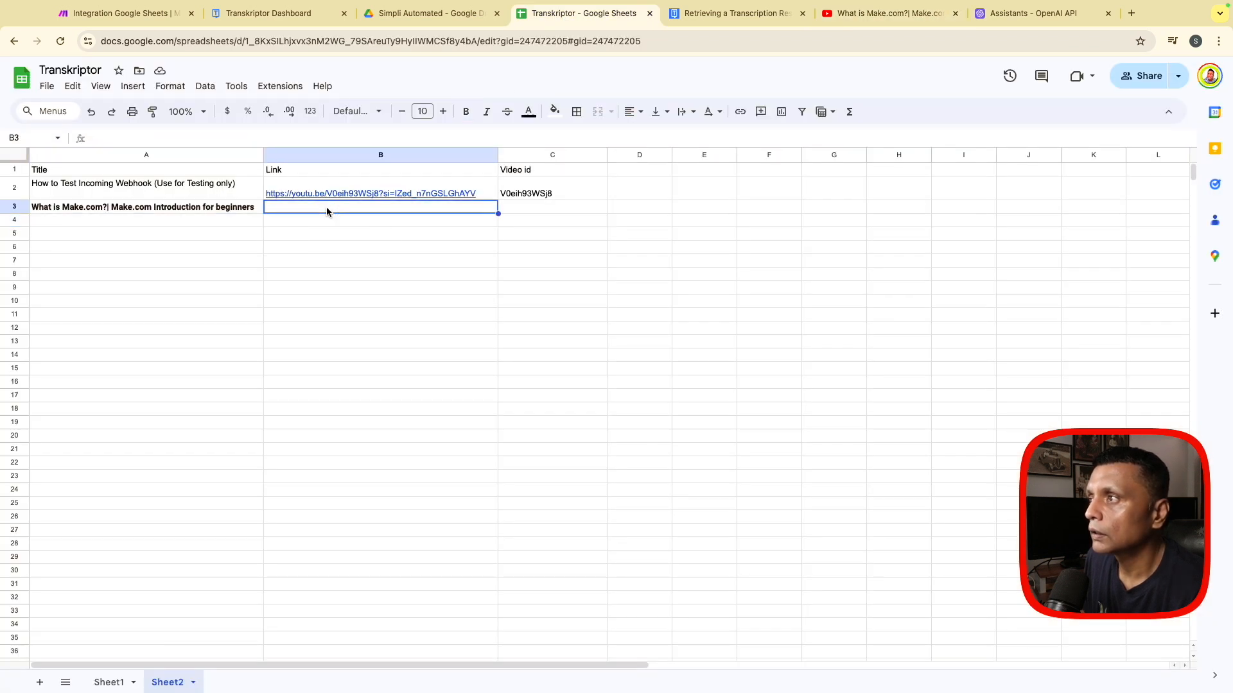
{"action": "key", "text": "ctrl+v"}
- Copy the part of the B3 link after "si=" into cell C3 as the video id
{"action": "left_click_drag", "start_coordinate": [273, 137], "coordinate": [205, 136]}
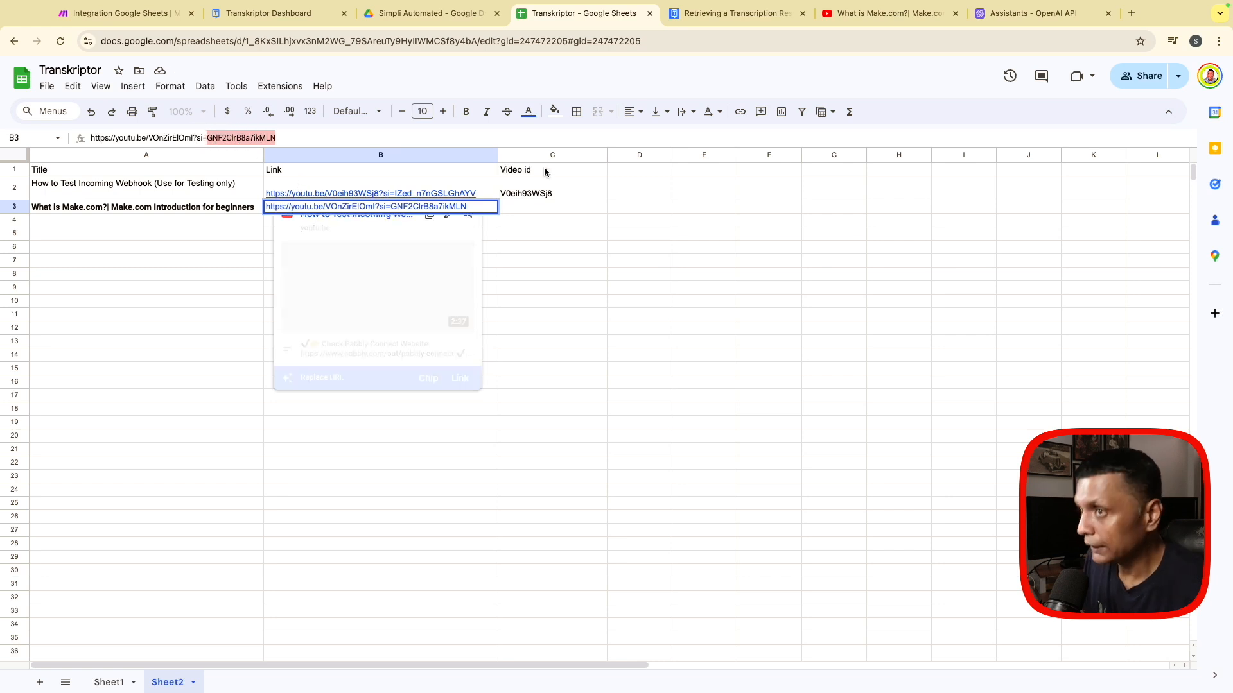
{"action": "left_click", "coordinate": [530, 207]}
{"action": "key", "text": "ctrl+v"}
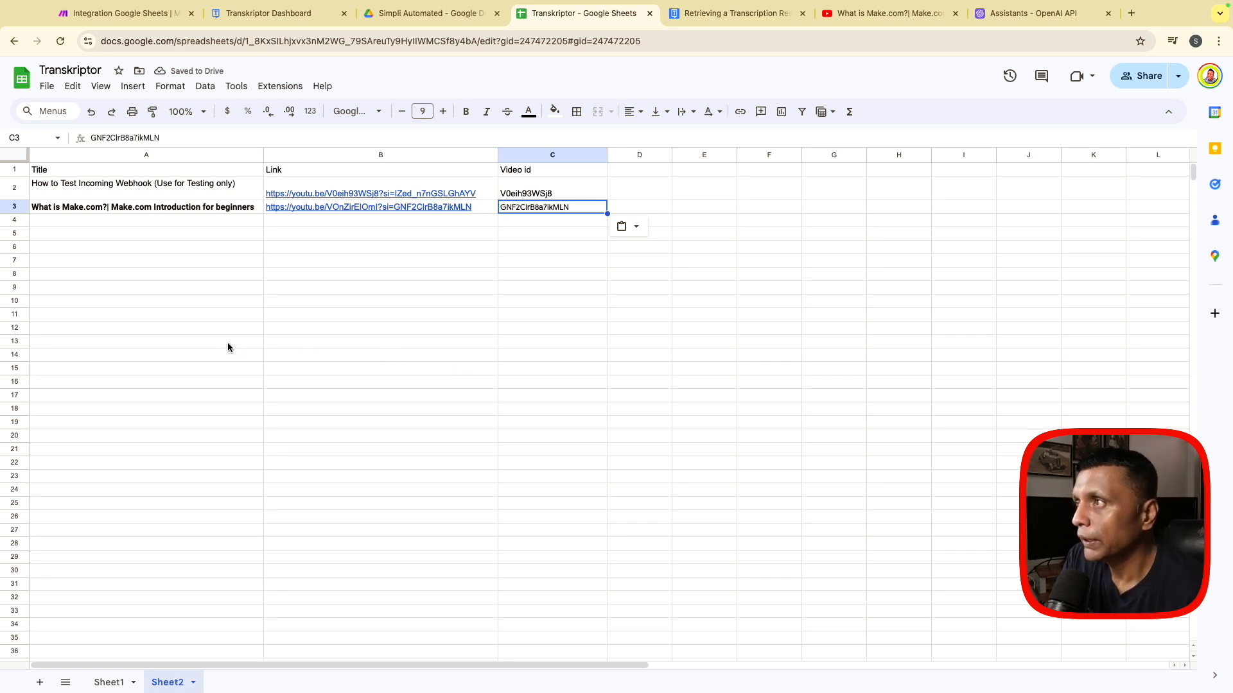
- Return to the Make scenario, save the Search Rows settings and move the Google Sheets module toward the canvas's upper left
{"action": "left_click", "coordinate": [122, 13]}
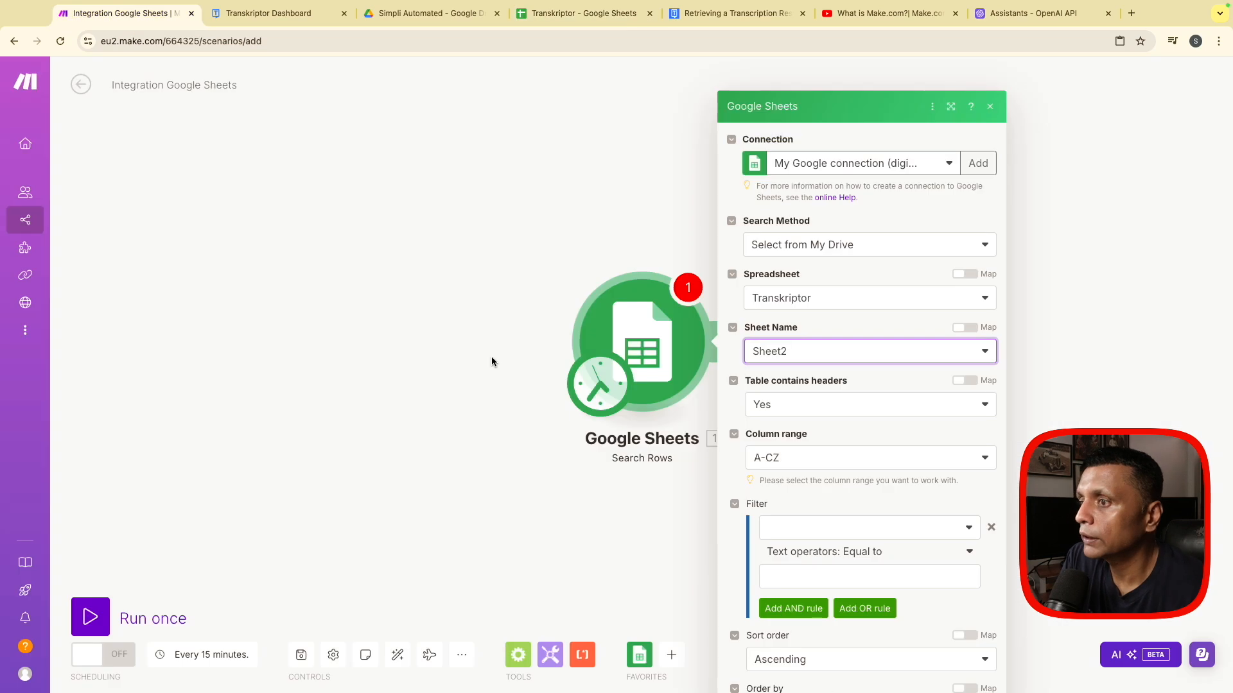
{"action": "scroll", "coordinate": [797, 510], "scroll_direction": "down", "scroll_amount": 1}
{"action": "left_click", "coordinate": [967, 671]}
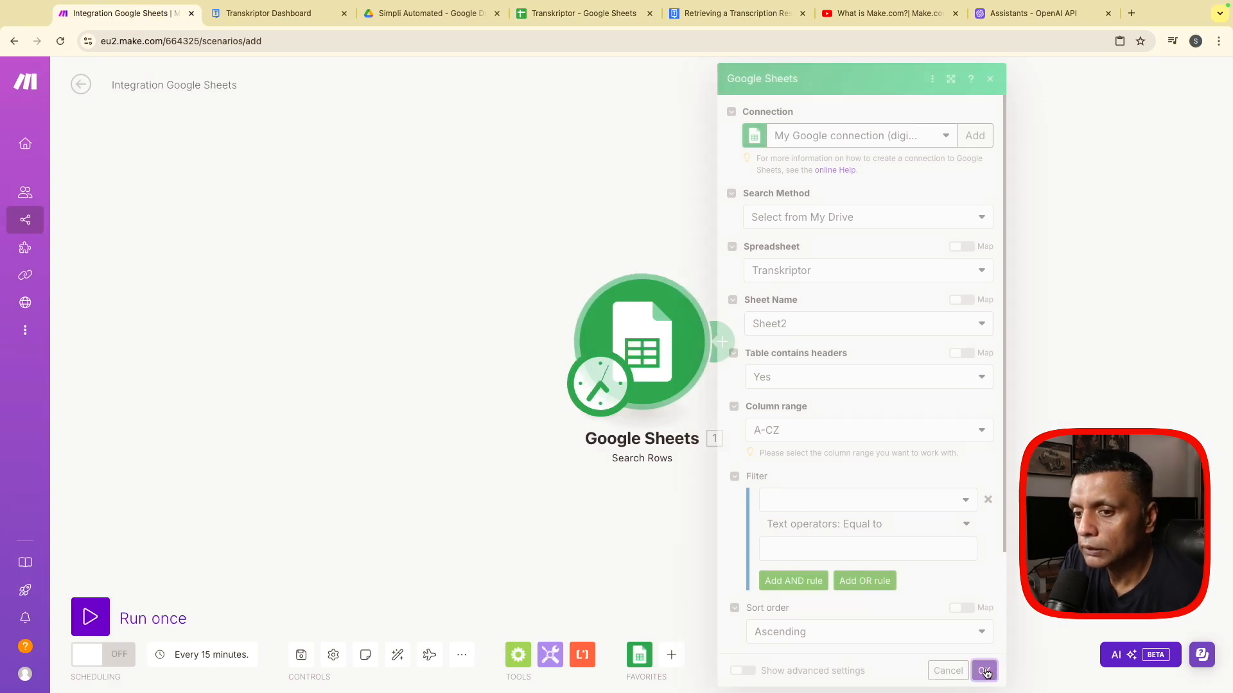
{"action": "left_click_drag", "start_coordinate": [642, 354], "coordinate": [258, 306]}
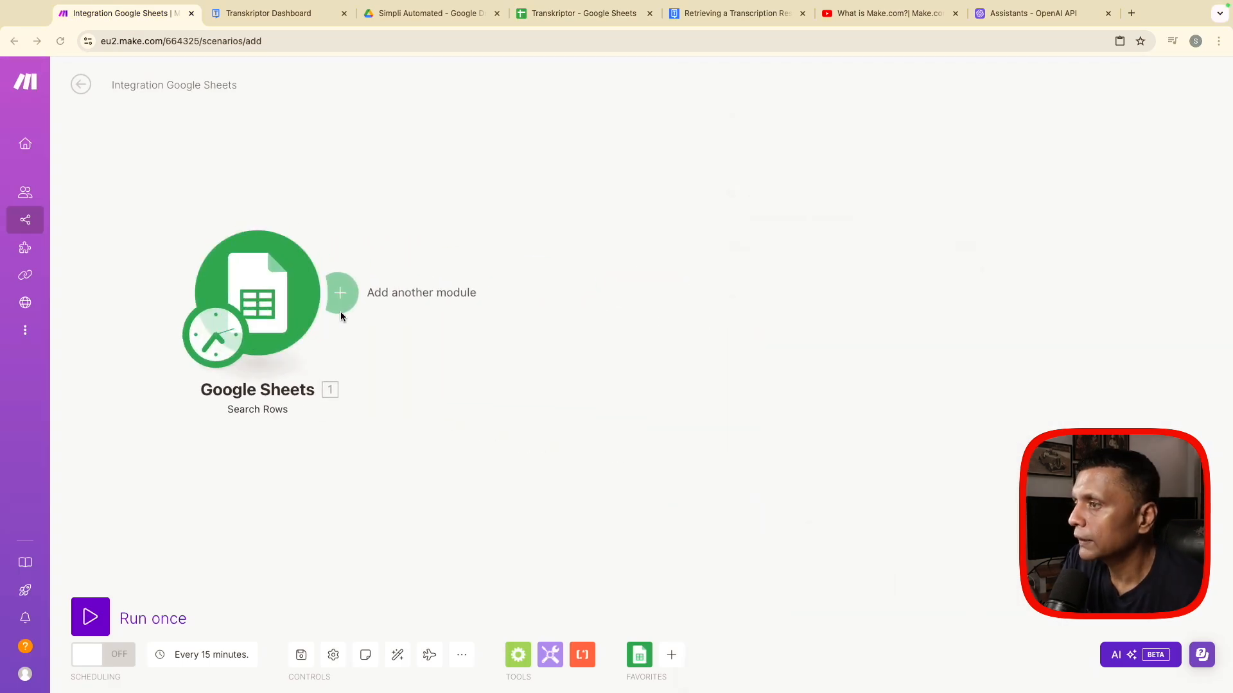
- Add an HTTP "Make a request" module after the Google Sheets Search Rows module
{"action": "left_click", "coordinate": [341, 294]}
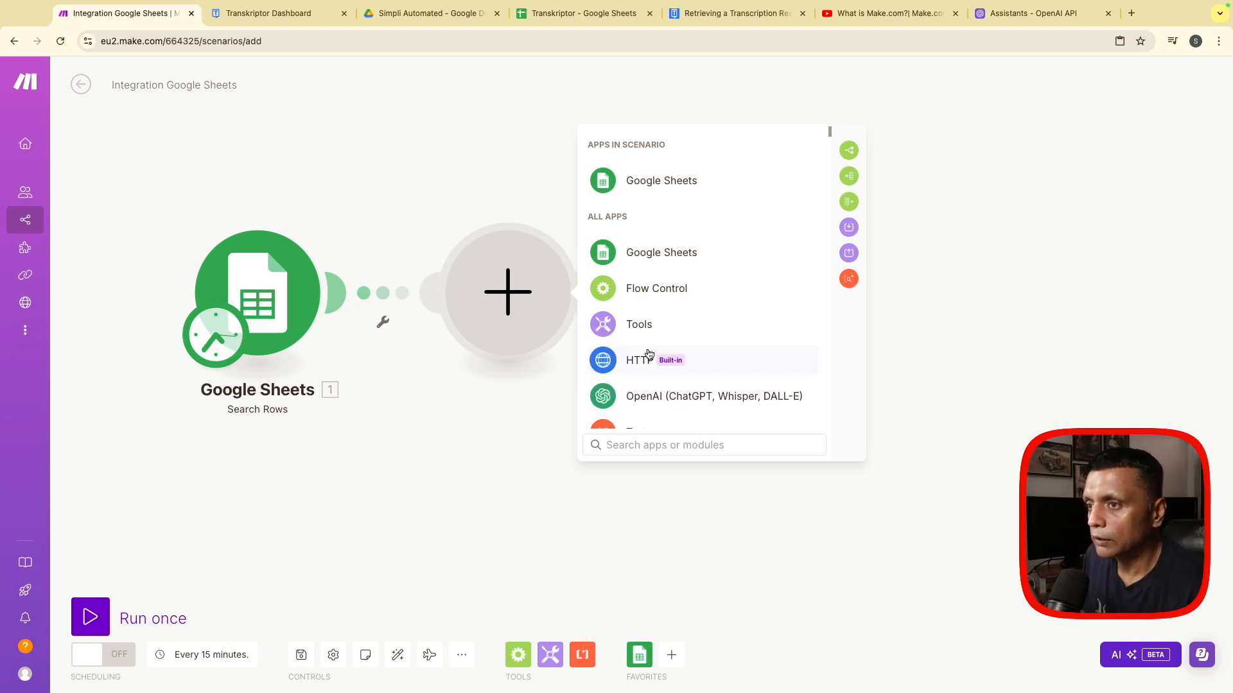
{"action": "left_click", "coordinate": [628, 360]}
{"action": "scroll", "coordinate": [687, 377], "scroll_direction": "down", "scroll_amount": 4}
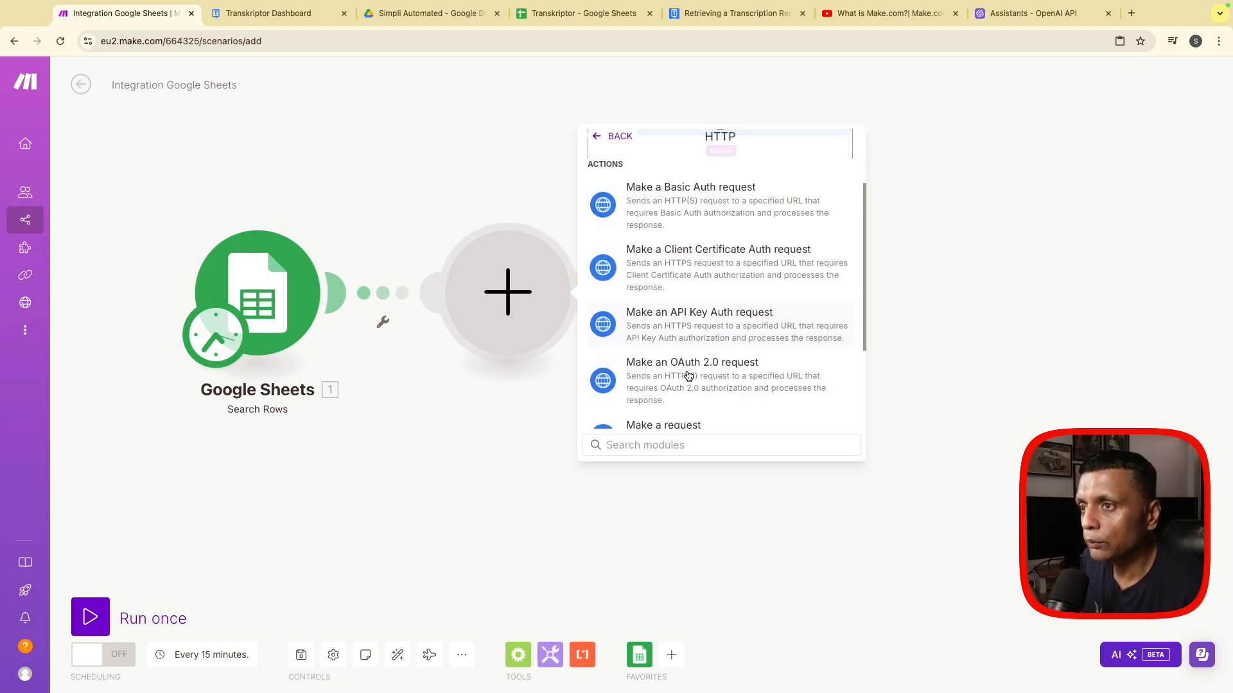
{"action": "left_click", "coordinate": [654, 294]}
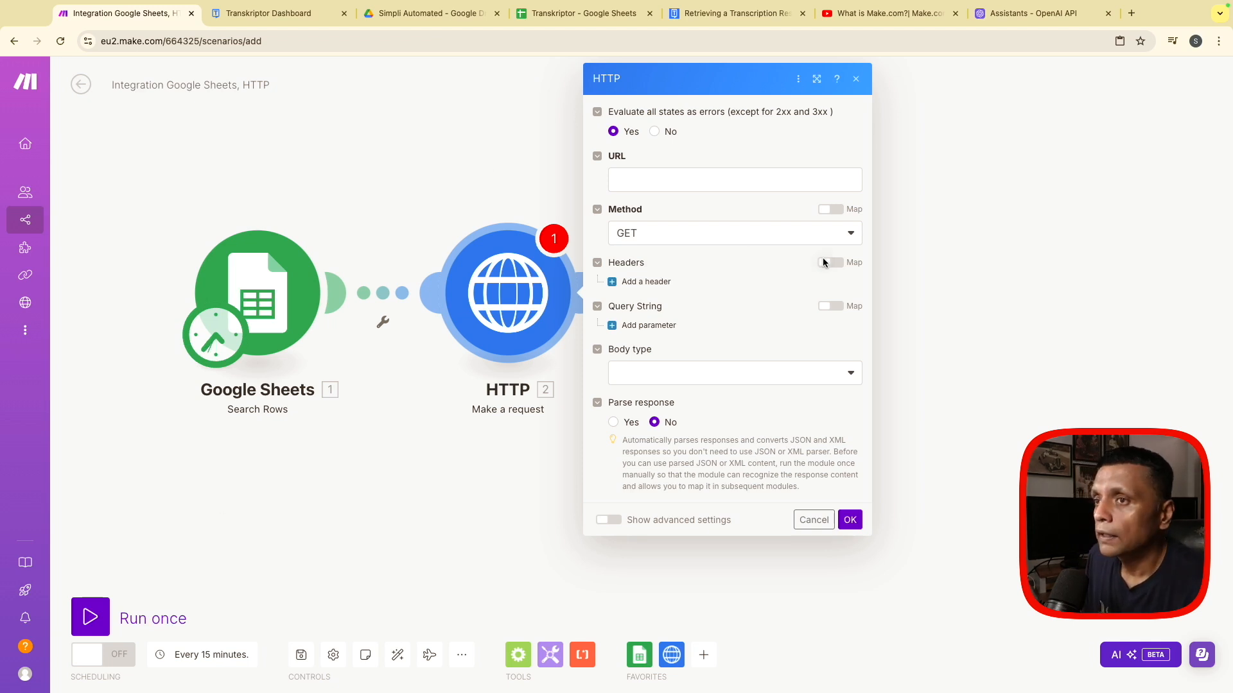
{"action": "left_click", "coordinate": [739, 237]}
{"action": "left_click", "coordinate": [639, 303]}
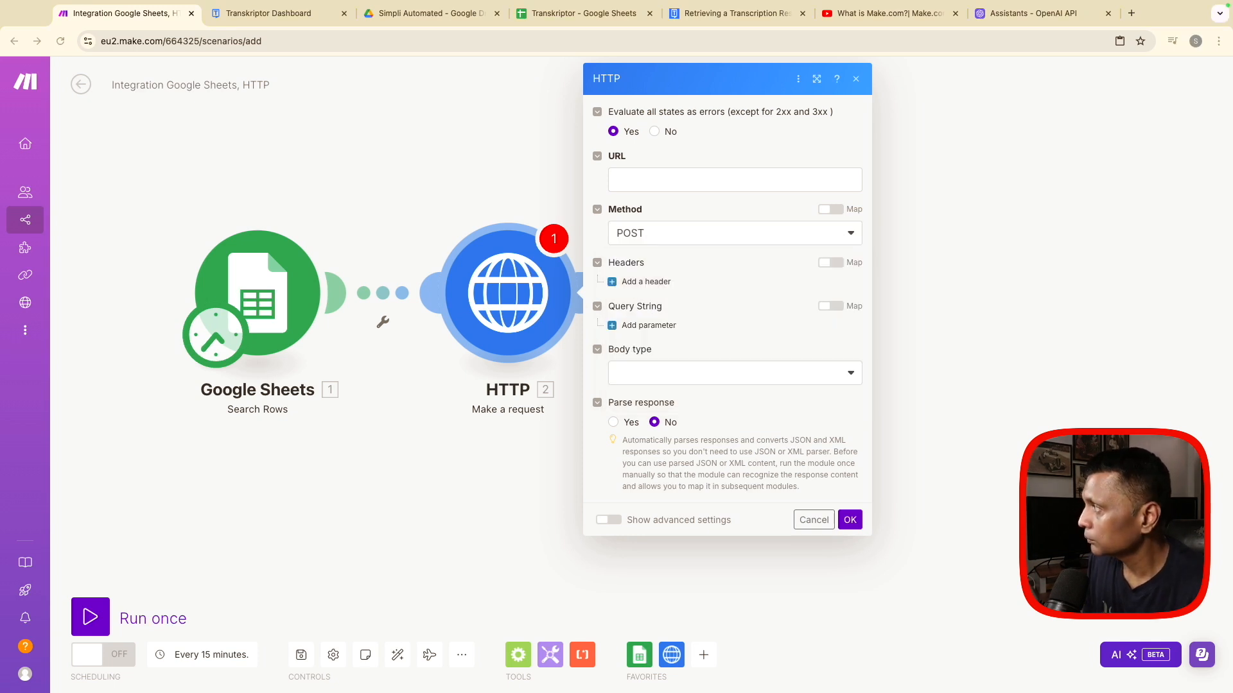
{"action": "left_click", "coordinate": [627, 178]}
{"action": "key", "text": "ctrl+v"}
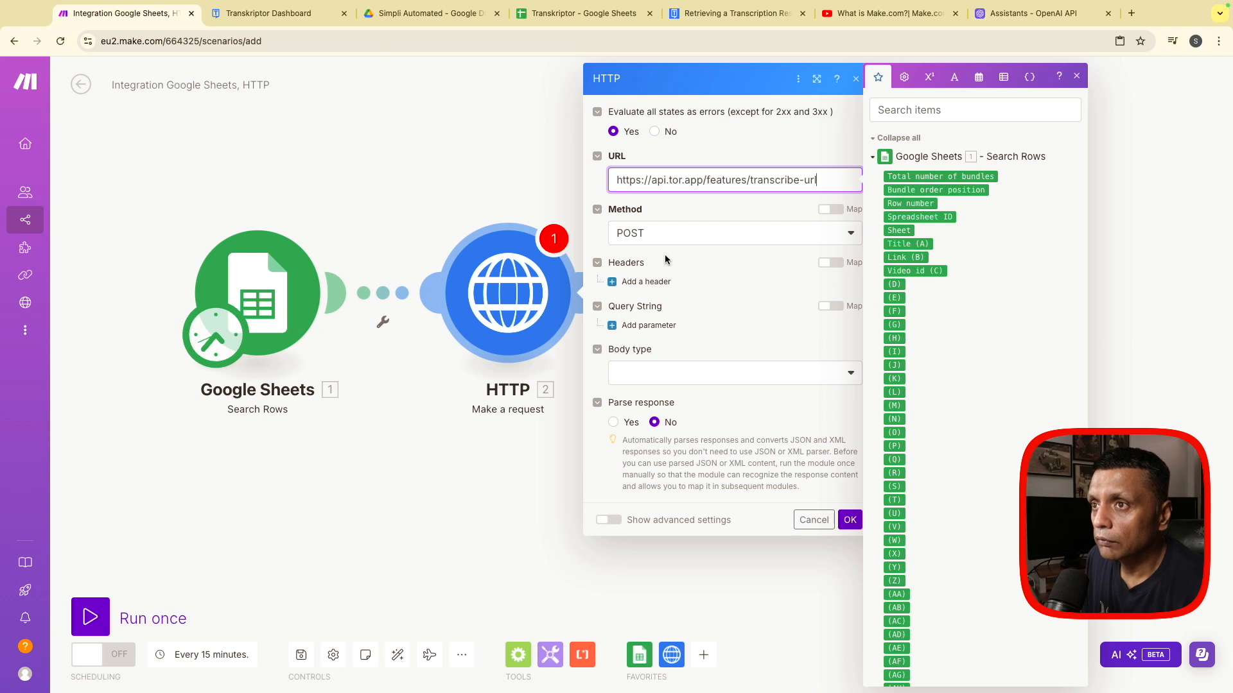
- Add an Authorization header to the HTTP request with the Transkriptor API key as its value
{"action": "left_click", "coordinate": [640, 285]}
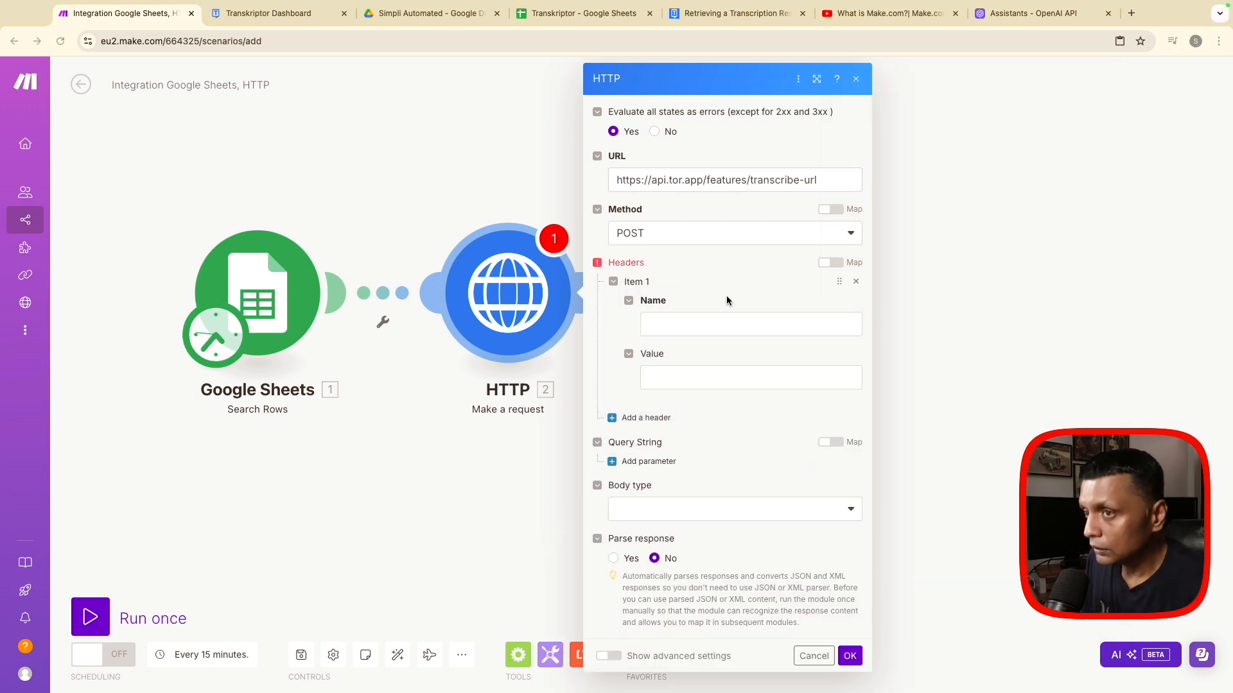
{"action": "left_click", "coordinate": [689, 326]}
{"action": "key", "text": "ctrl+v"}
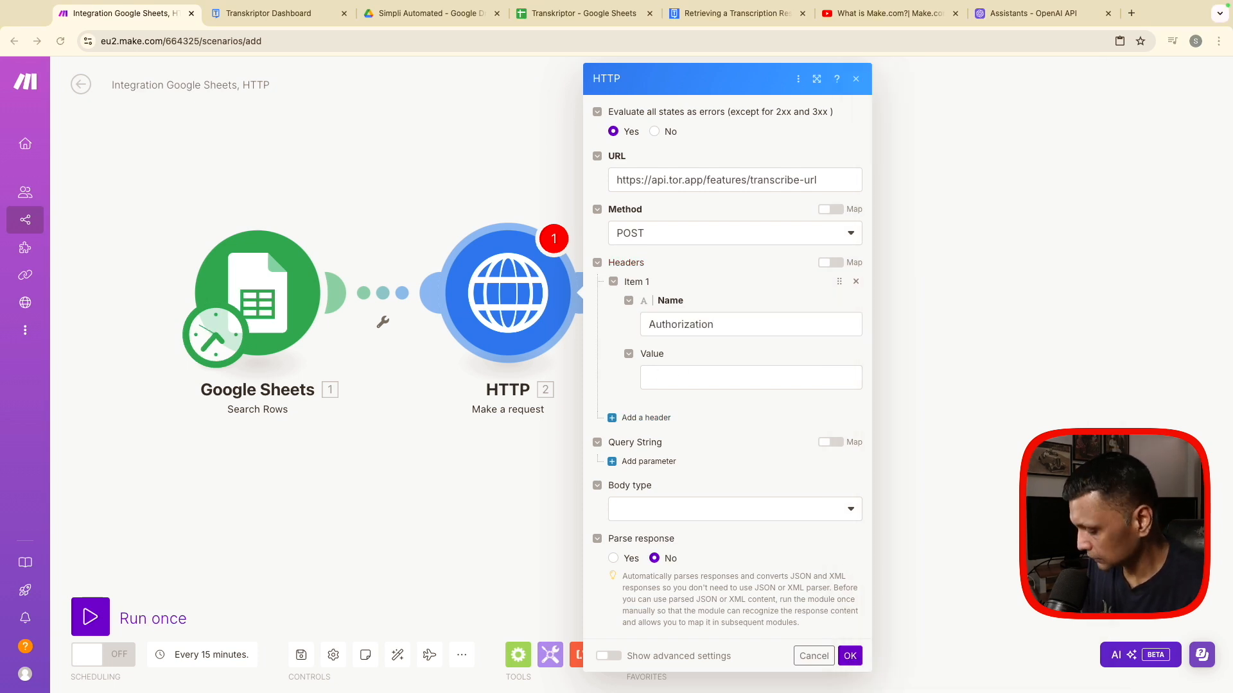
{"action": "left_click", "coordinate": [675, 385]}
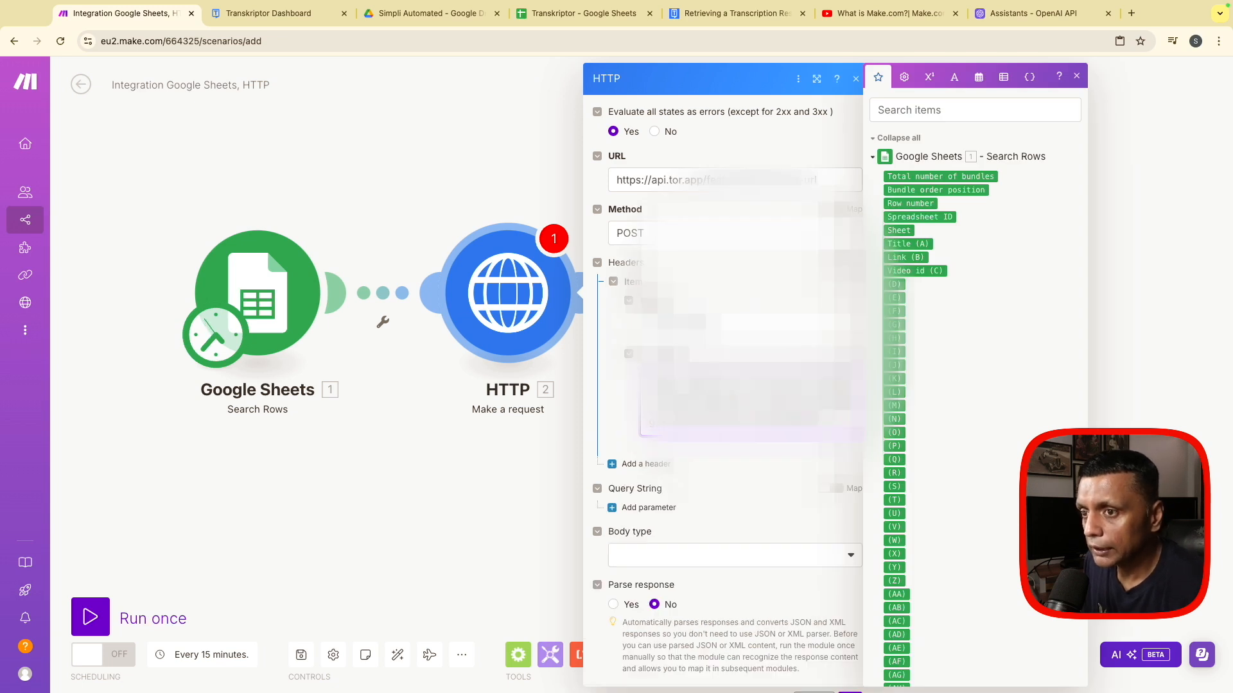
{"action": "key", "text": "ctrl+Tab"}
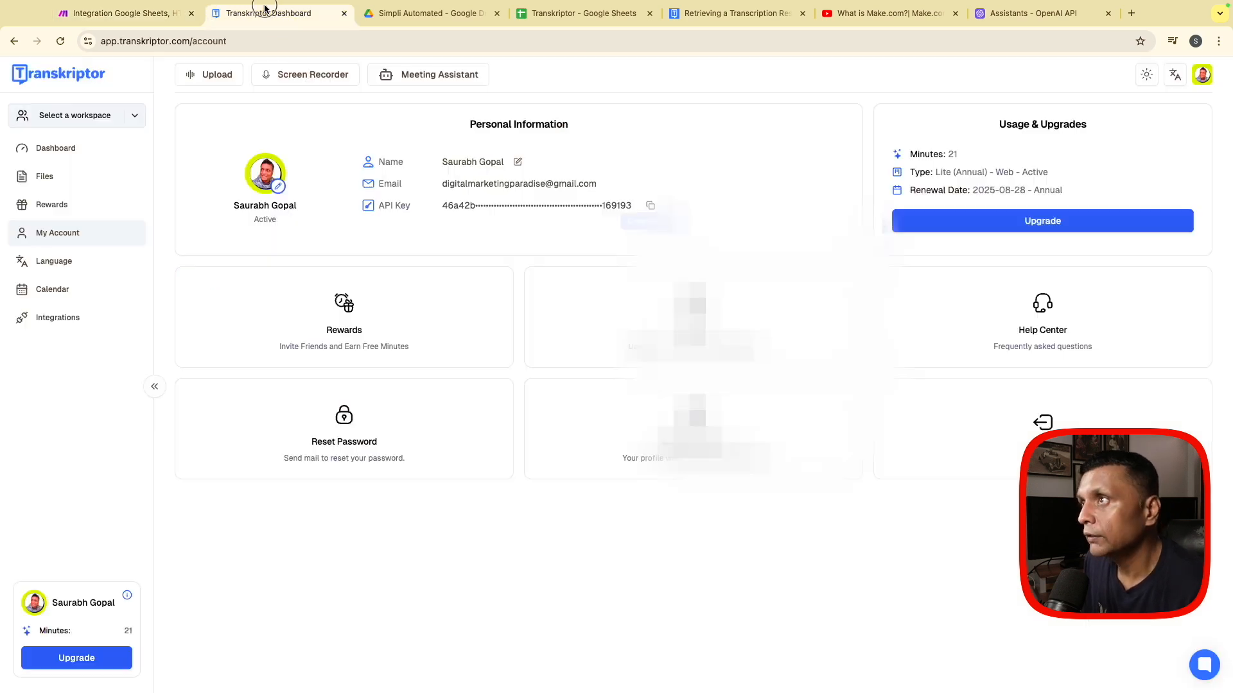
{"action": "left_click", "coordinate": [96, 13]}
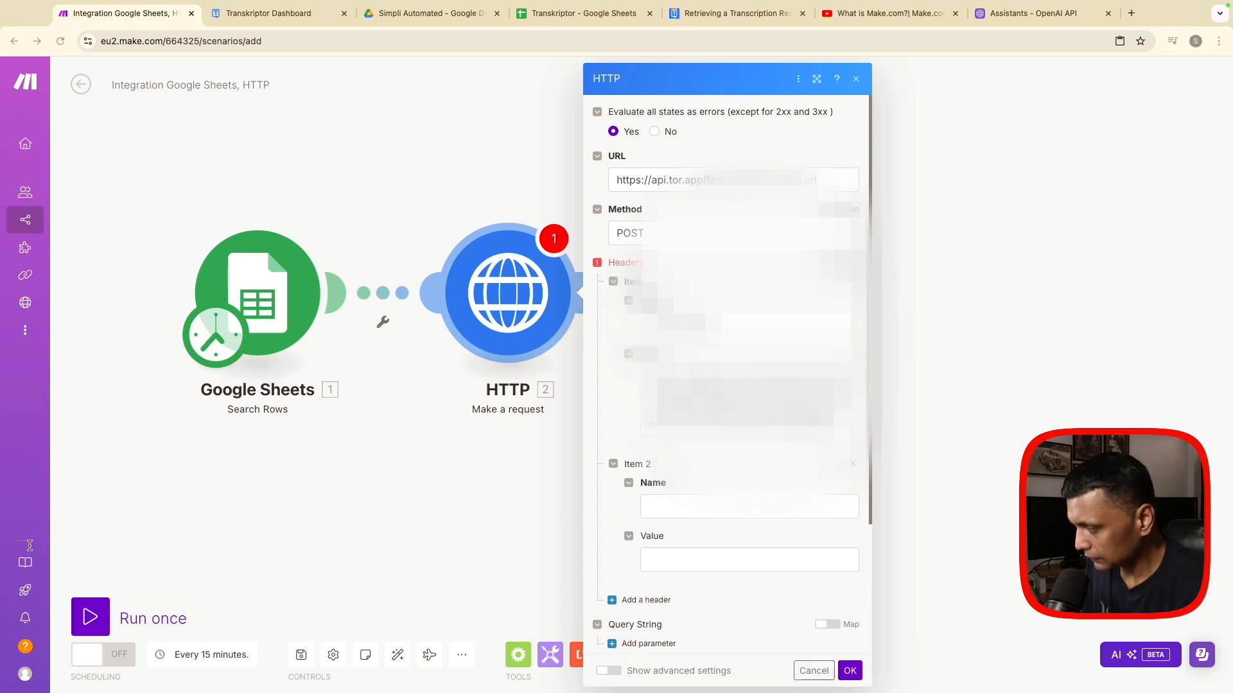
- Fill in the second header of the HTTP request with the name Content-Type and the value application/json
{"action": "left_click", "coordinate": [699, 515]}
{"action": "key", "text": "super+v"}
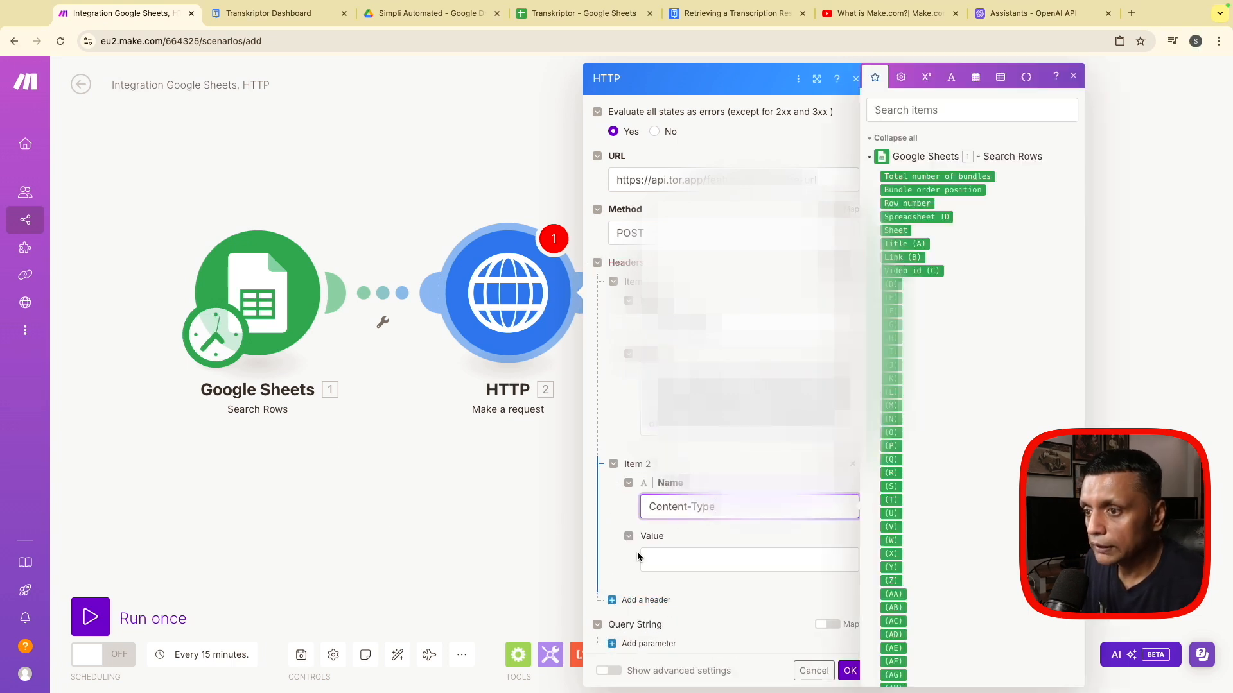
{"action": "key", "text": "super+Tab"}
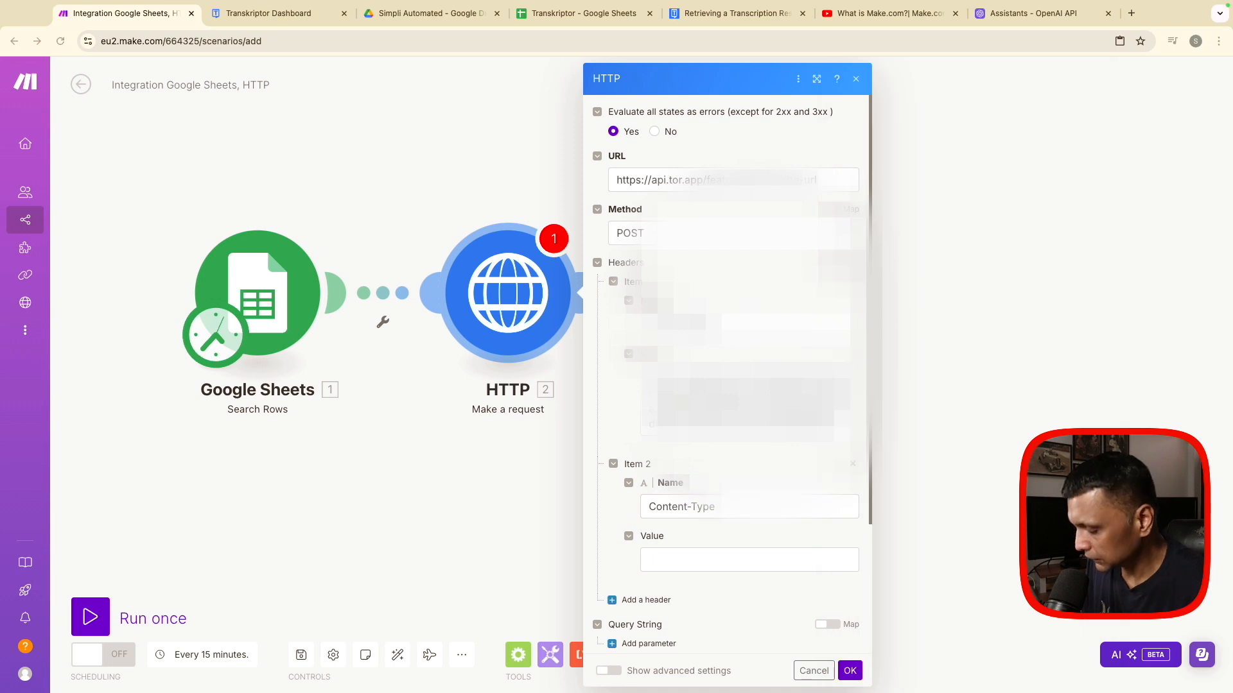
{"action": "left_click", "coordinate": [666, 564]}
{"action": "key", "text": "super+v"}
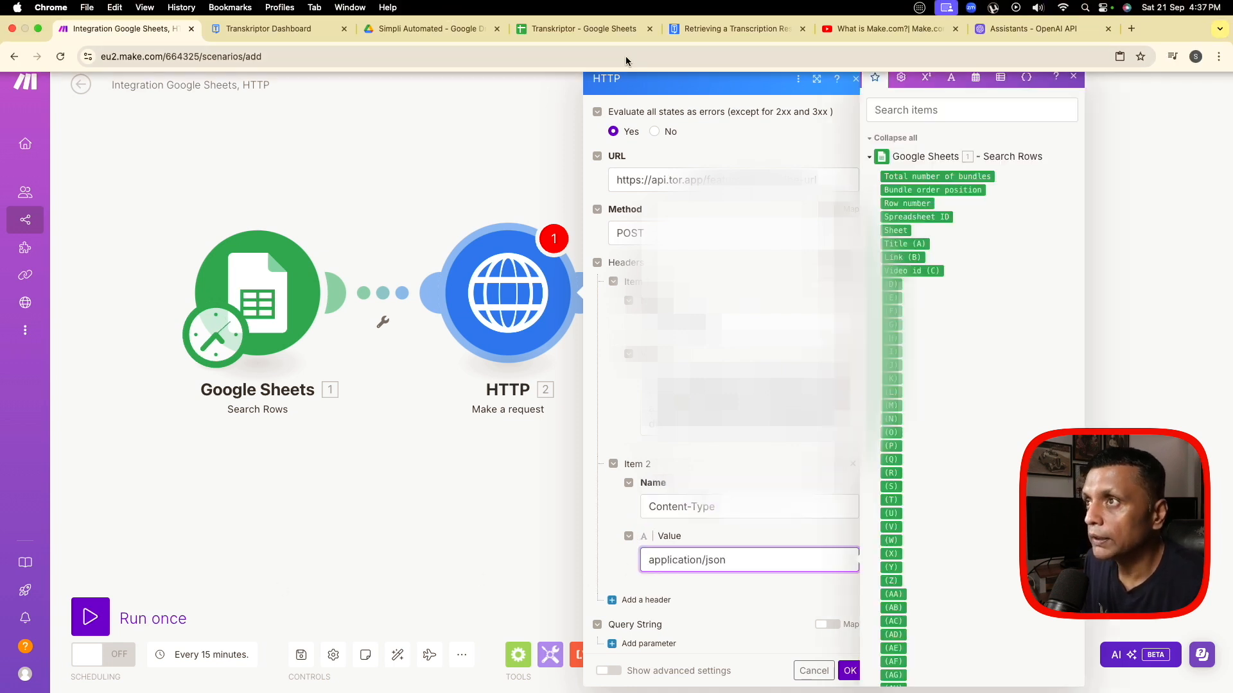
- Consult the Transkriptor documentation on uploading through URL and add a third header named Accept with the value application/json
{"action": "left_click", "coordinate": [739, 28]}
{"action": "scroll", "coordinate": [503, 363], "scroll_direction": "up", "scroll_amount": 3}
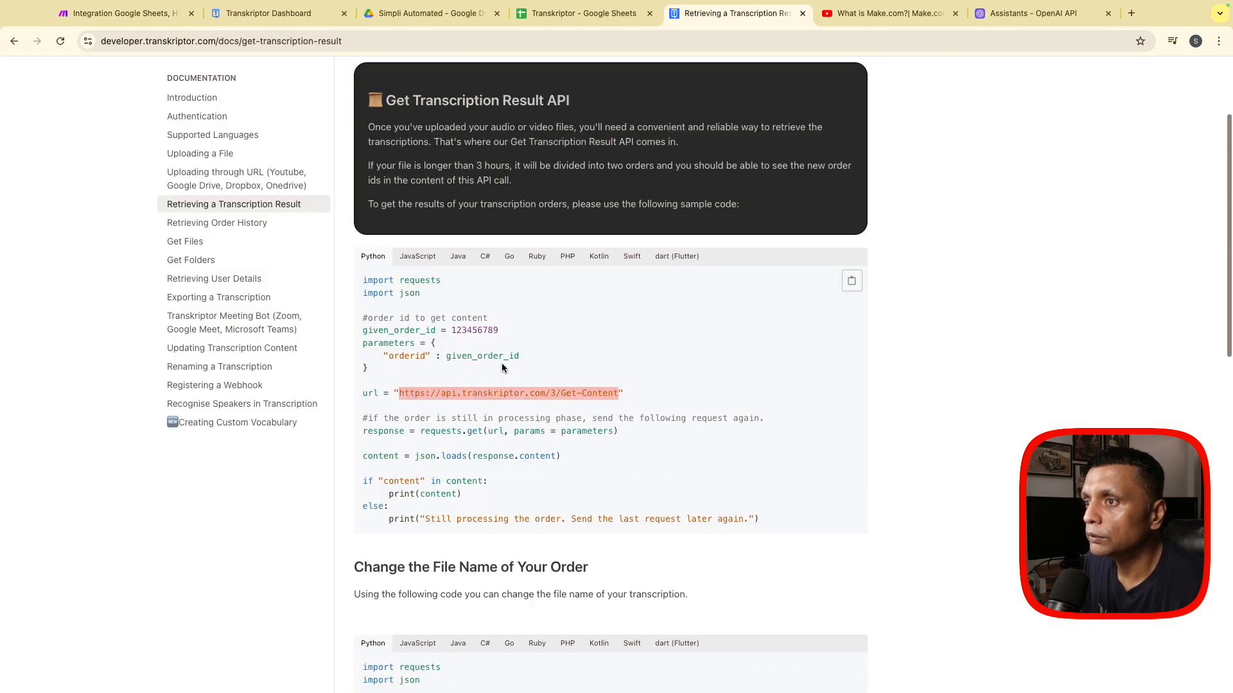
{"action": "left_click", "coordinate": [234, 176]}
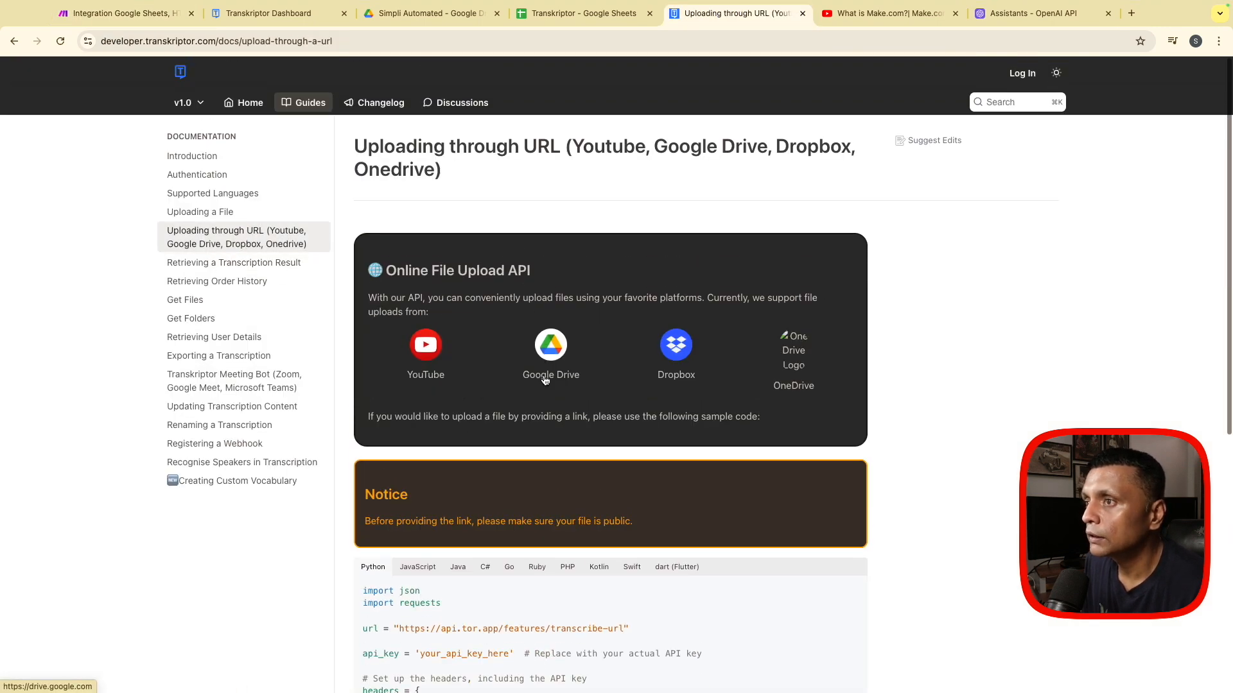
{"action": "scroll", "coordinate": [415, 403], "scroll_direction": "down", "scroll_amount": 7}
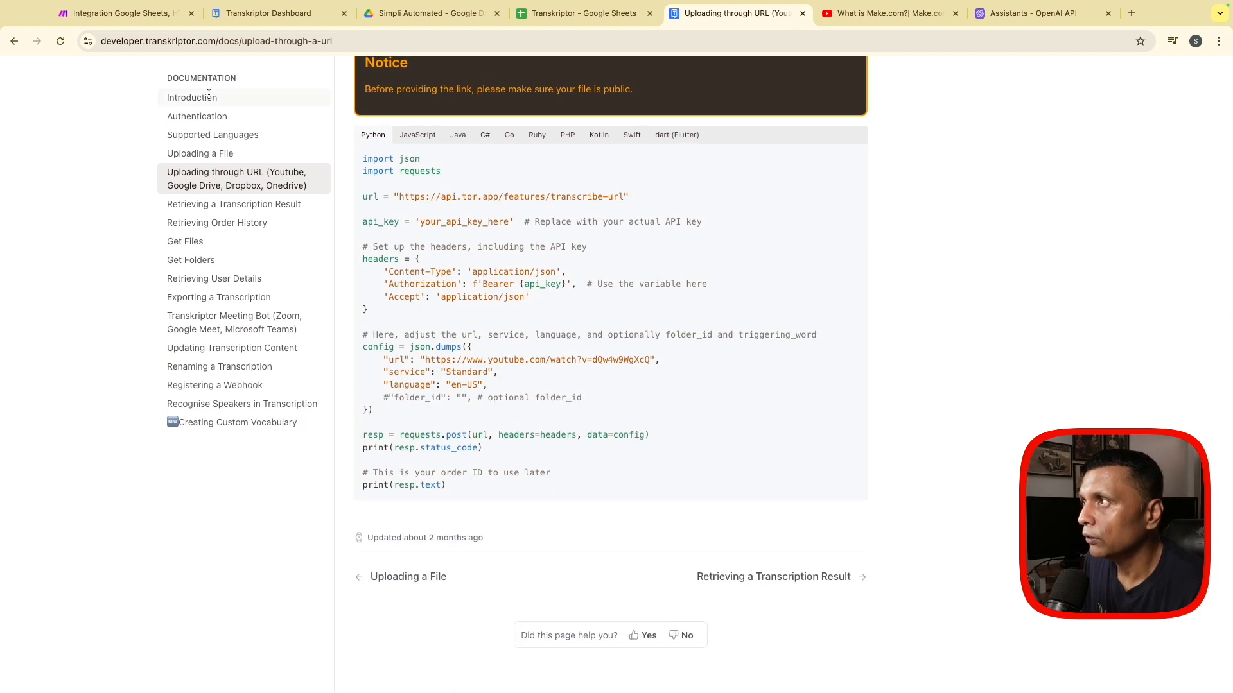
{"action": "left_click", "coordinate": [118, 13]}
{"action": "scroll", "coordinate": [758, 483], "scroll_direction": "down", "scroll_amount": 1}
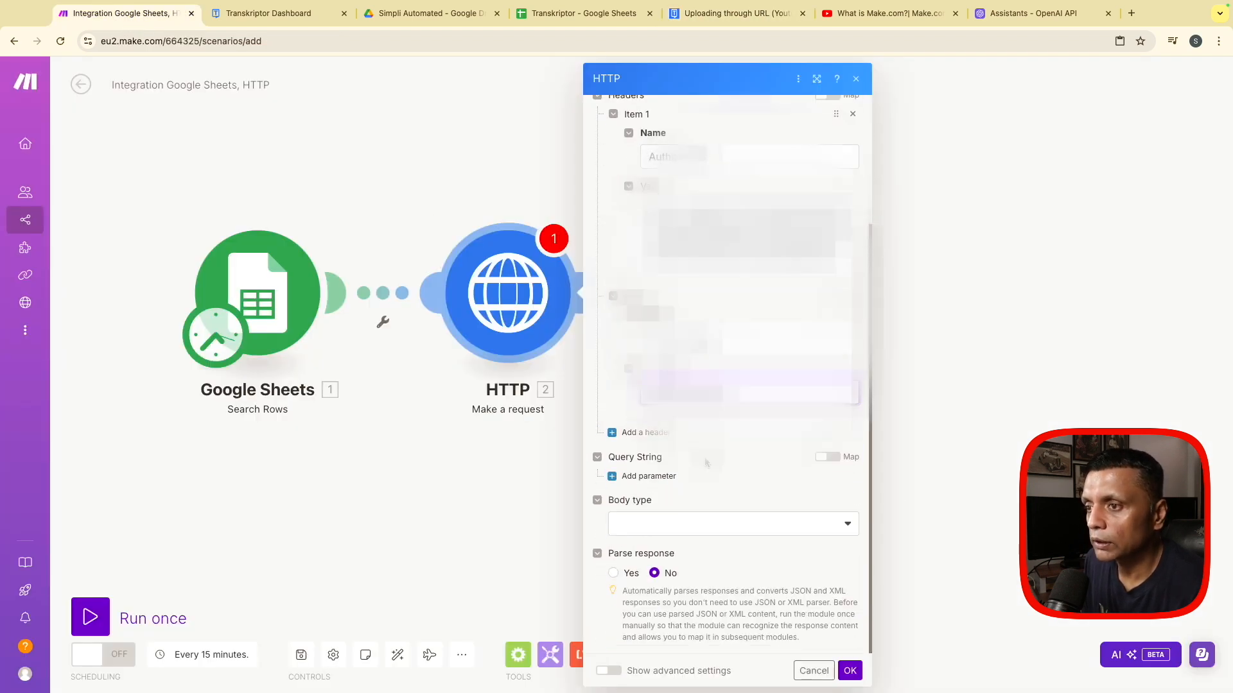
{"action": "left_click", "coordinate": [647, 434]}
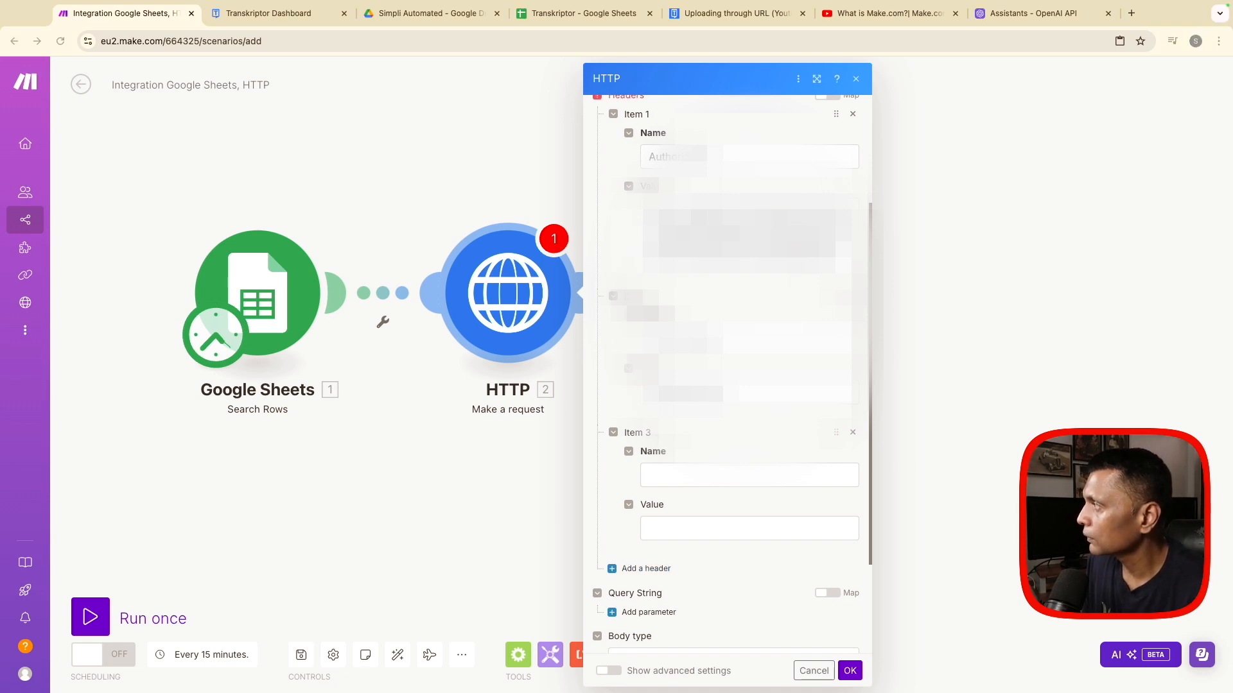
{"action": "left_click", "coordinate": [684, 473]}
{"action": "type", "text": "Accept"}
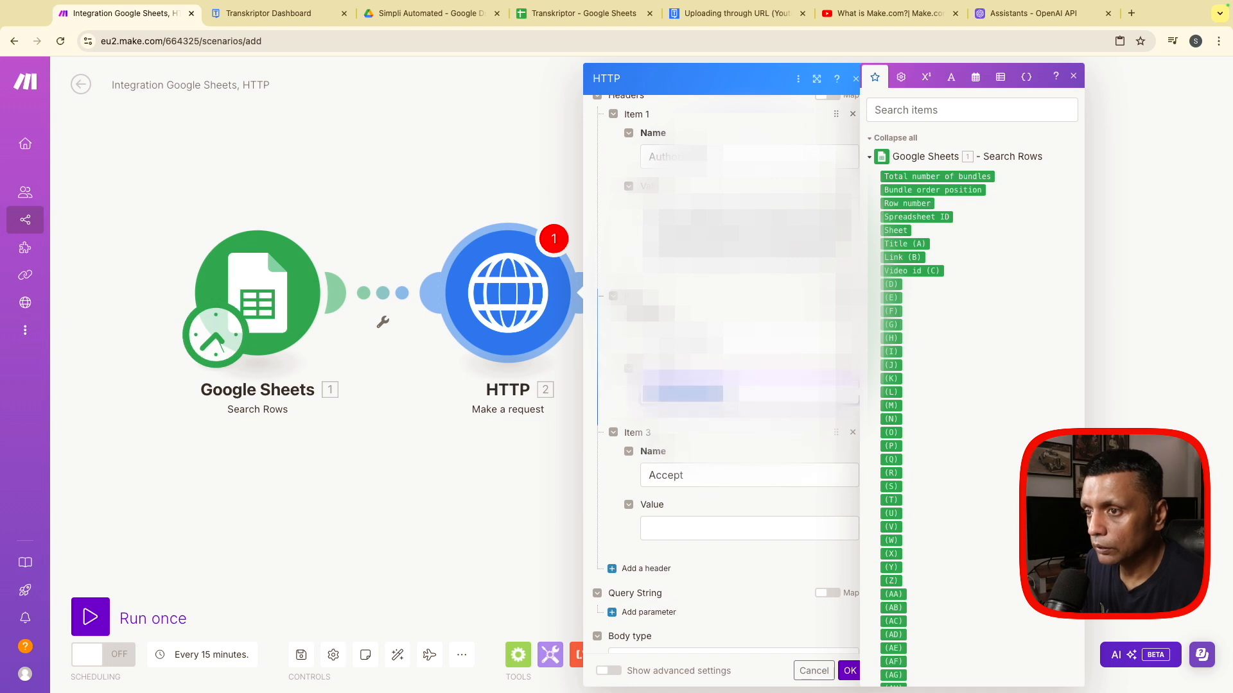
{"action": "left_click", "coordinate": [725, 525]}
{"action": "type", "text": "application/json"}
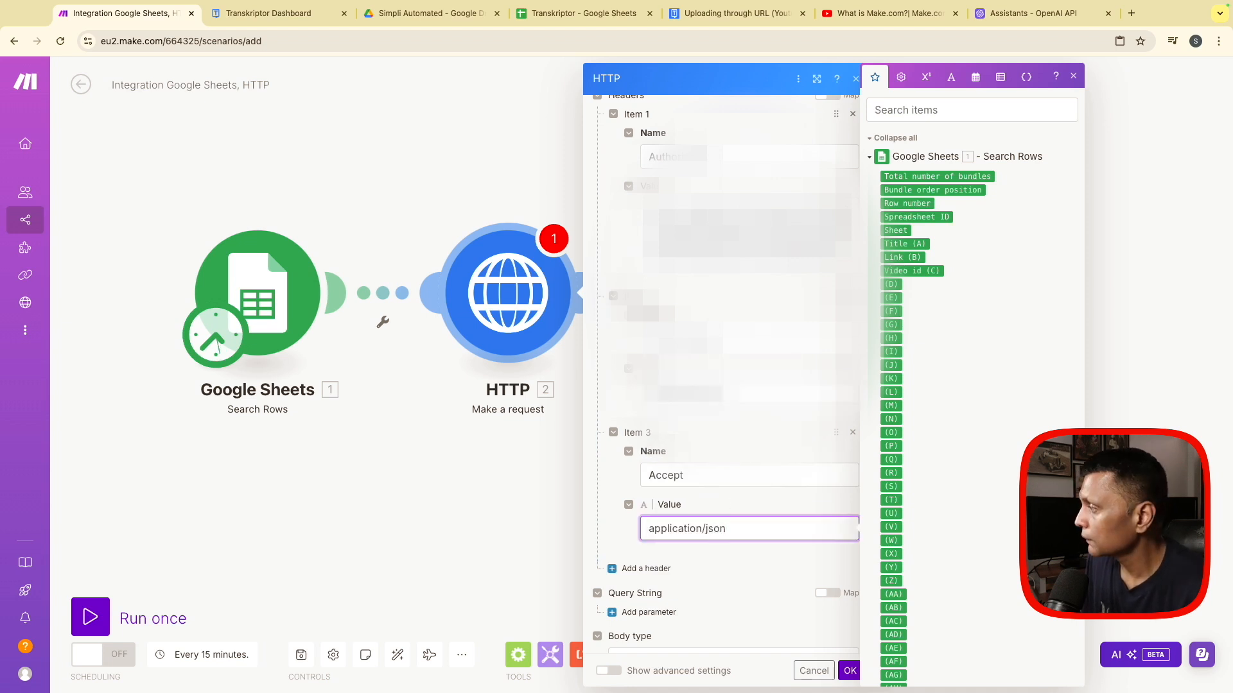
- Set the HTTP request's body type to Raw and its content type to JSON (application/json)
{"action": "key", "text": "super+Tab"}
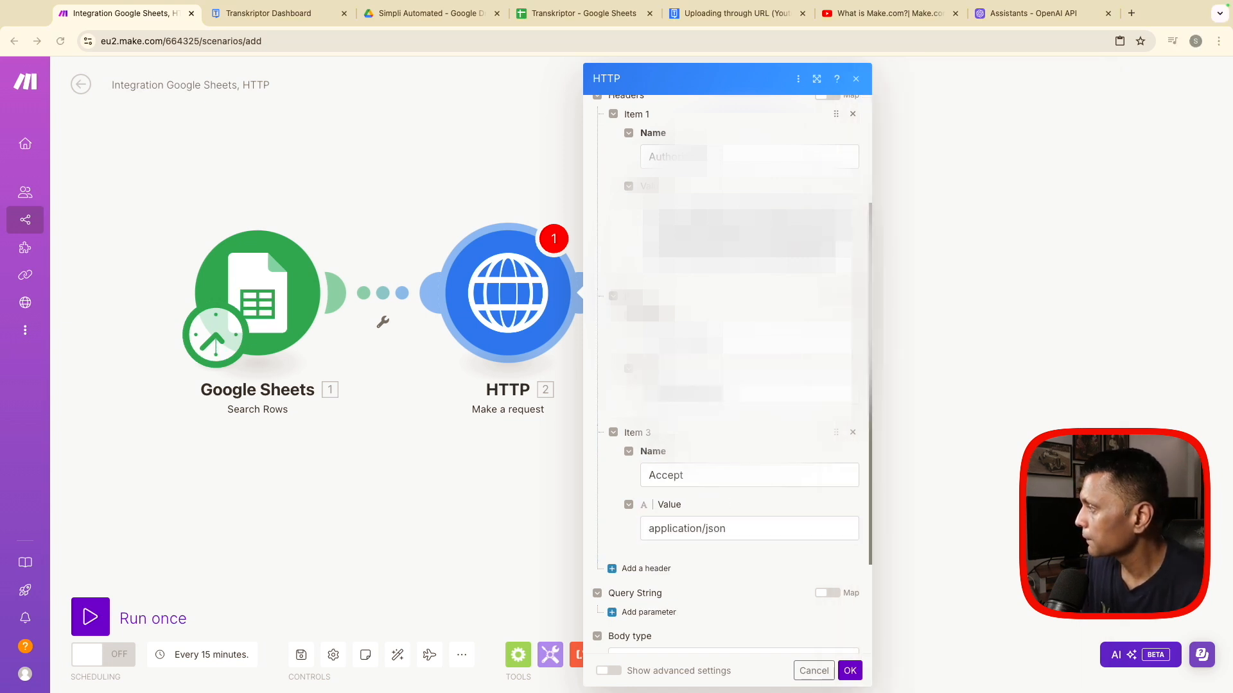
{"action": "scroll", "coordinate": [677, 610], "scroll_direction": "down", "scroll_amount": 2}
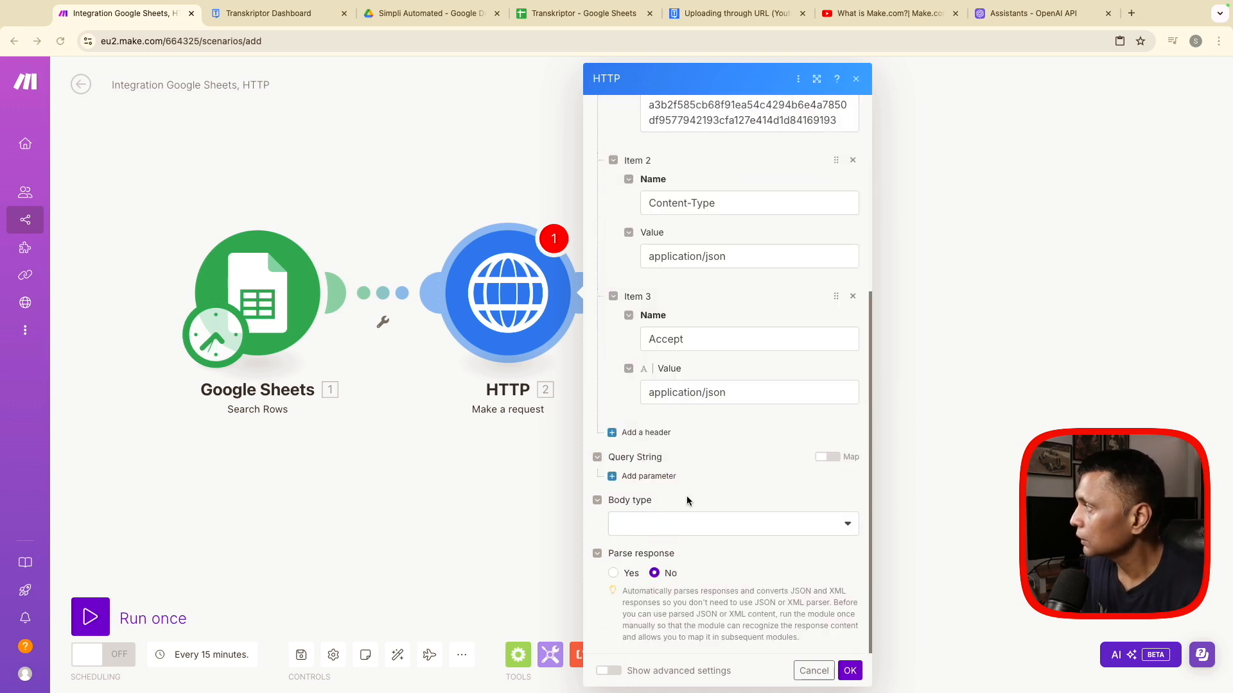
{"action": "left_click", "coordinate": [666, 524]}
{"action": "left_click", "coordinate": [666, 542]}
{"action": "left_click", "coordinate": [679, 575]}
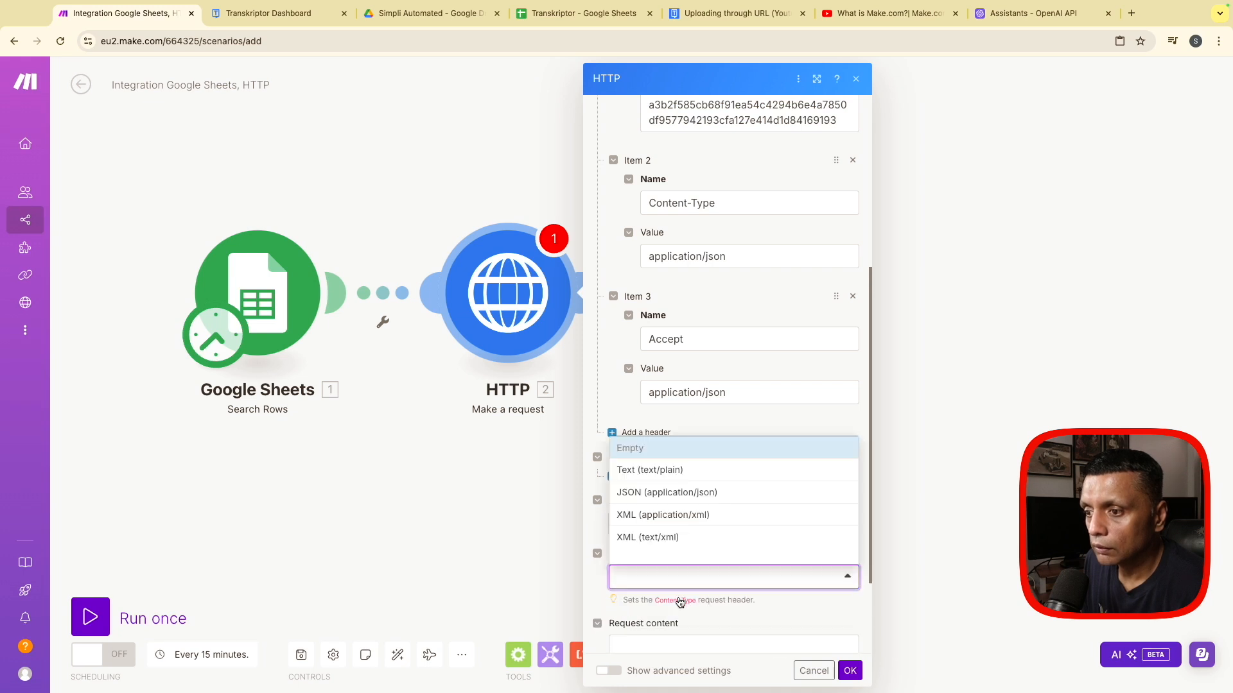
{"action": "left_click", "coordinate": [664, 506]}
{"action": "scroll", "coordinate": [782, 594], "scroll_direction": "down", "scroll_amount": 2}
- Enter the request content JSON with a YouTube watch url, service "Standard" and language "en-US", and set Parse response to Yes
{"action": "left_click", "coordinate": [656, 525]}
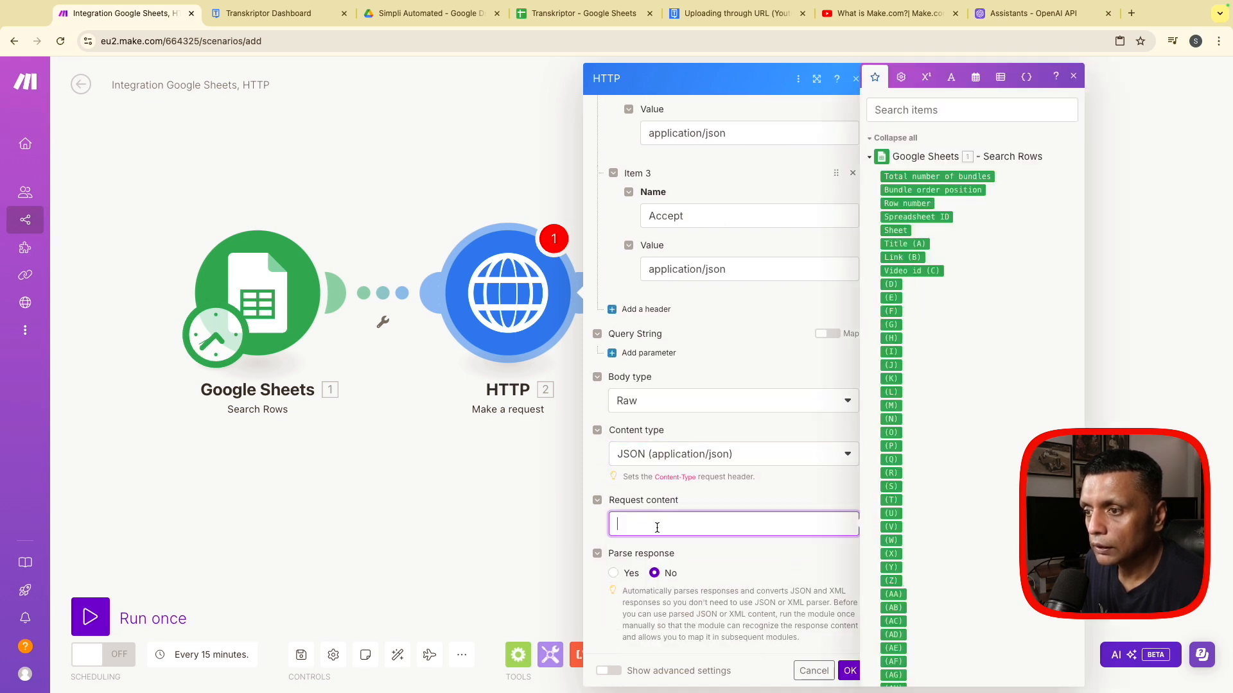
{"action": "type", "text": "{   \"url\": \"https://www.youtube.com/watch?v=35.`2`\",   \"service\": \"Standard\",   \"language\": \"en-US\" }"}
{"action": "left_click", "coordinate": [613, 649]}
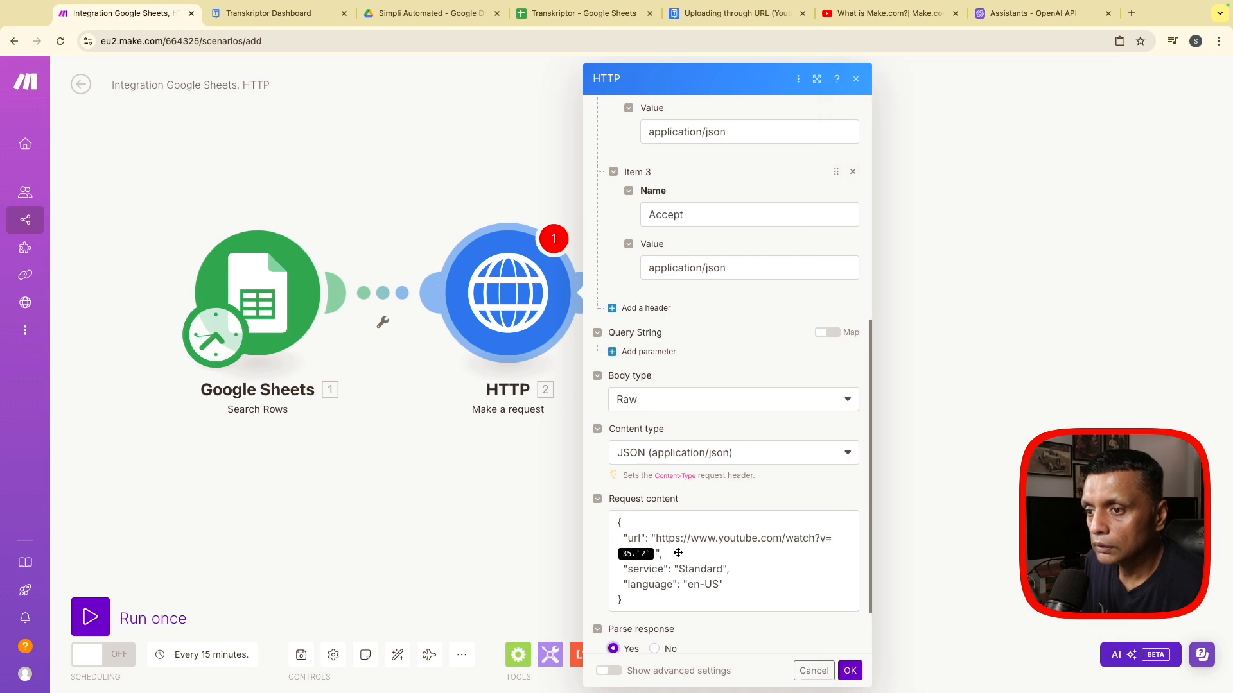
- Replace the old mapped value after watch?v= in the request content with the Google Sheets Video id (C) field and save the HTTP module
{"action": "left_click", "coordinate": [655, 553]}
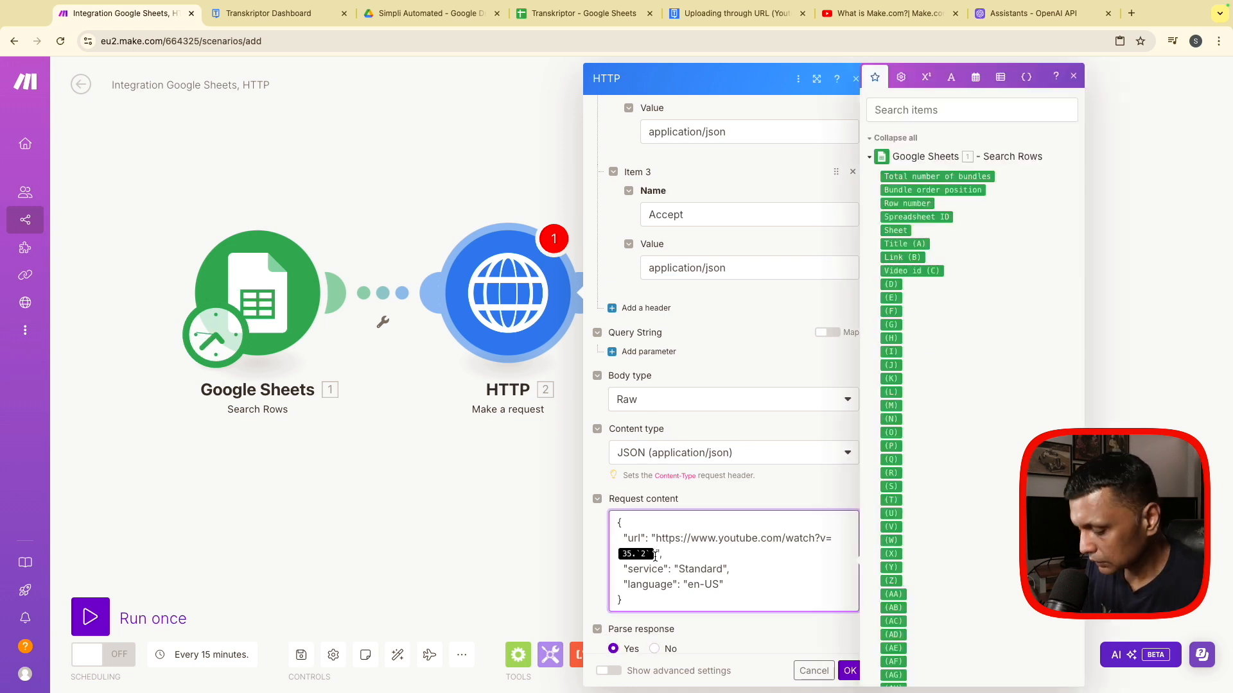
{"action": "key", "text": "BackSpace"}
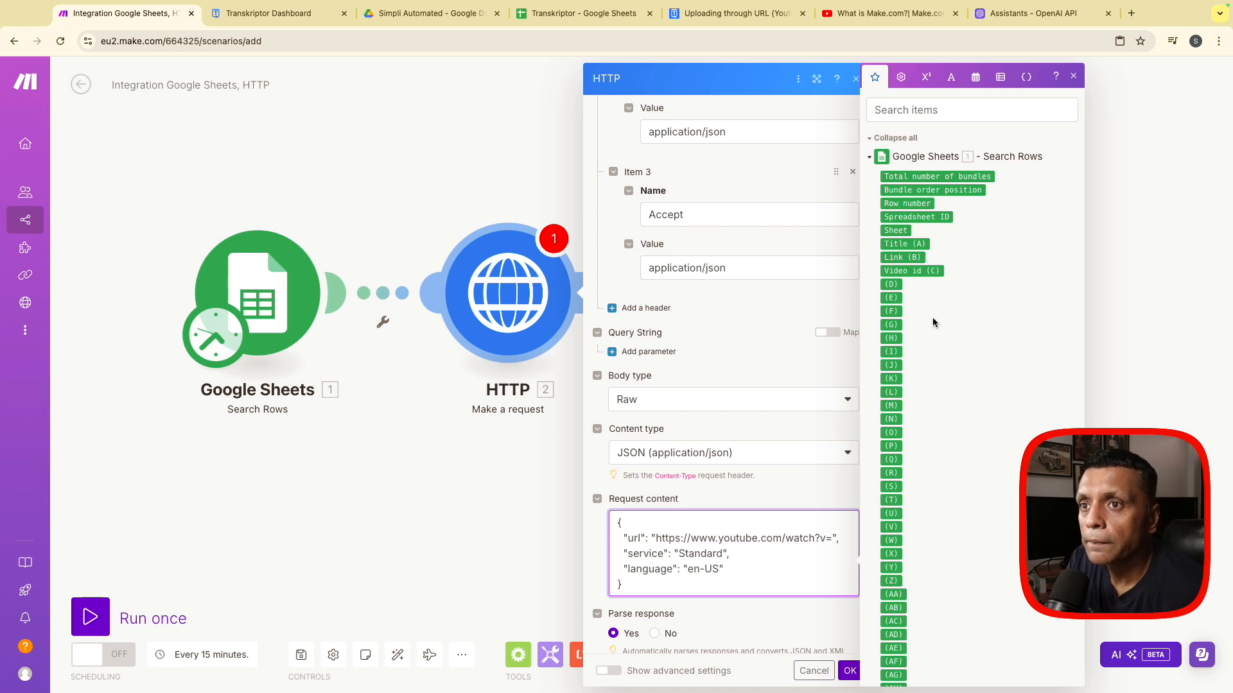
{"action": "left_click", "coordinate": [914, 271]}
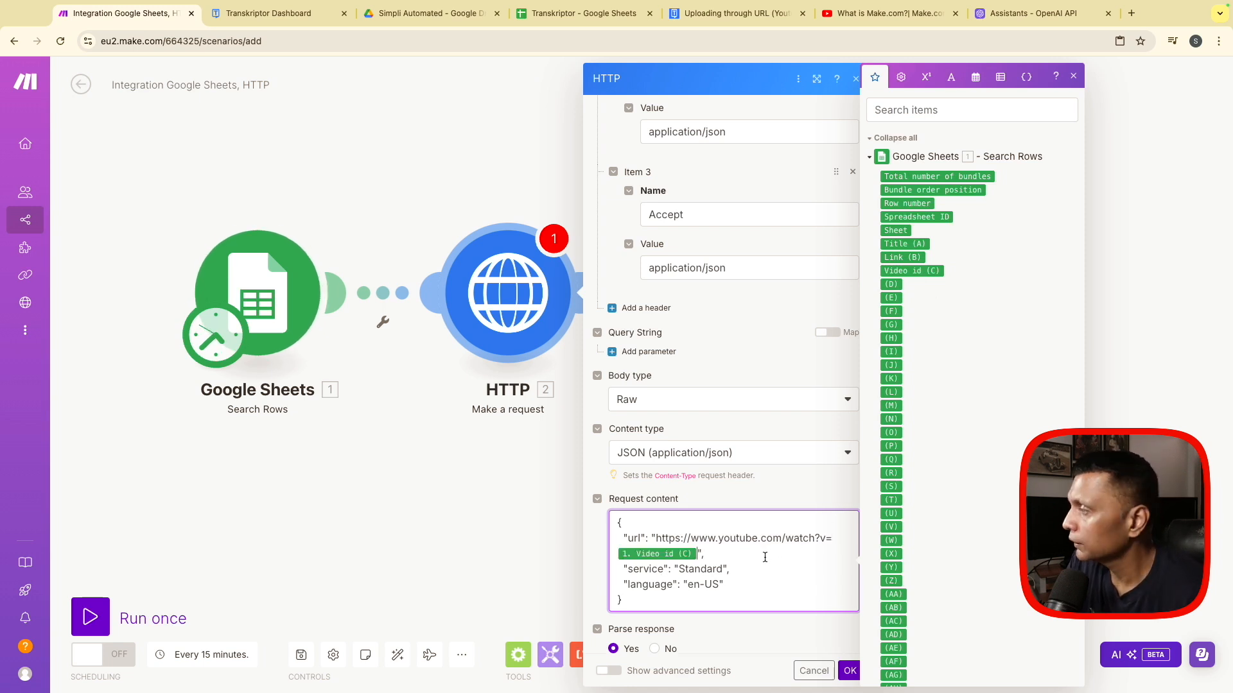
{"action": "left_click", "coordinate": [849, 670]}
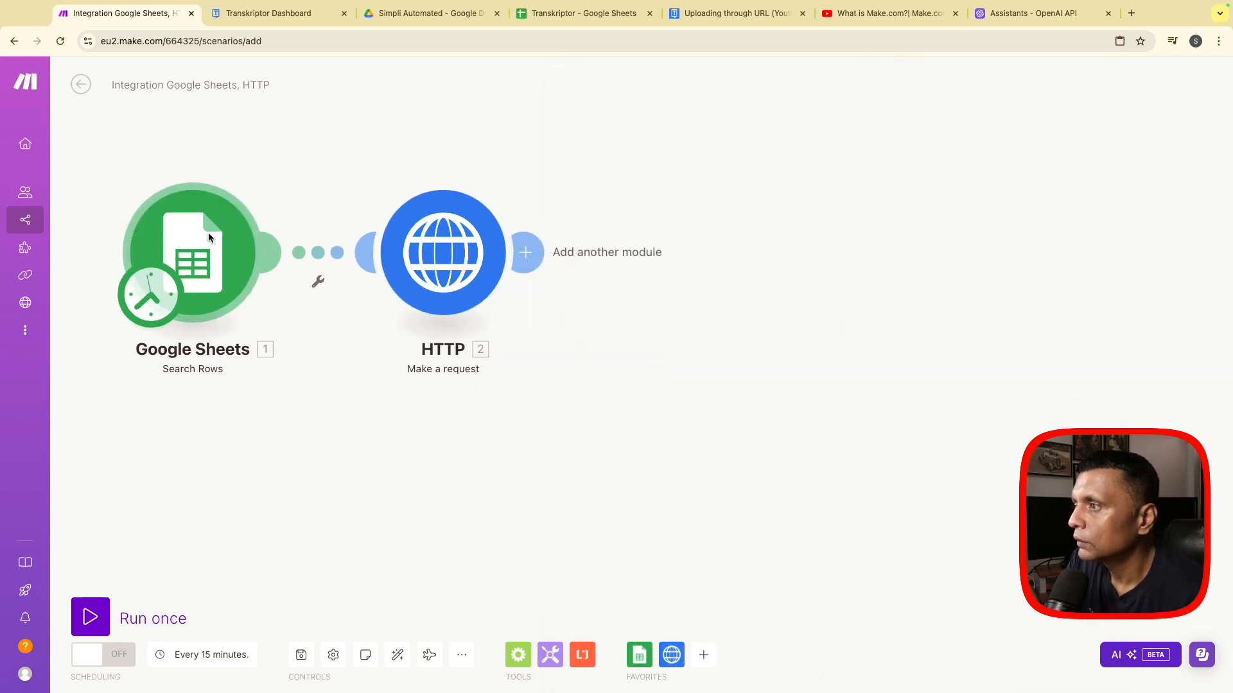
- Run the scenario once and inspect the output bundles of the Google Sheets module and the operations of the HTTP module
{"action": "left_click", "coordinate": [102, 611]}
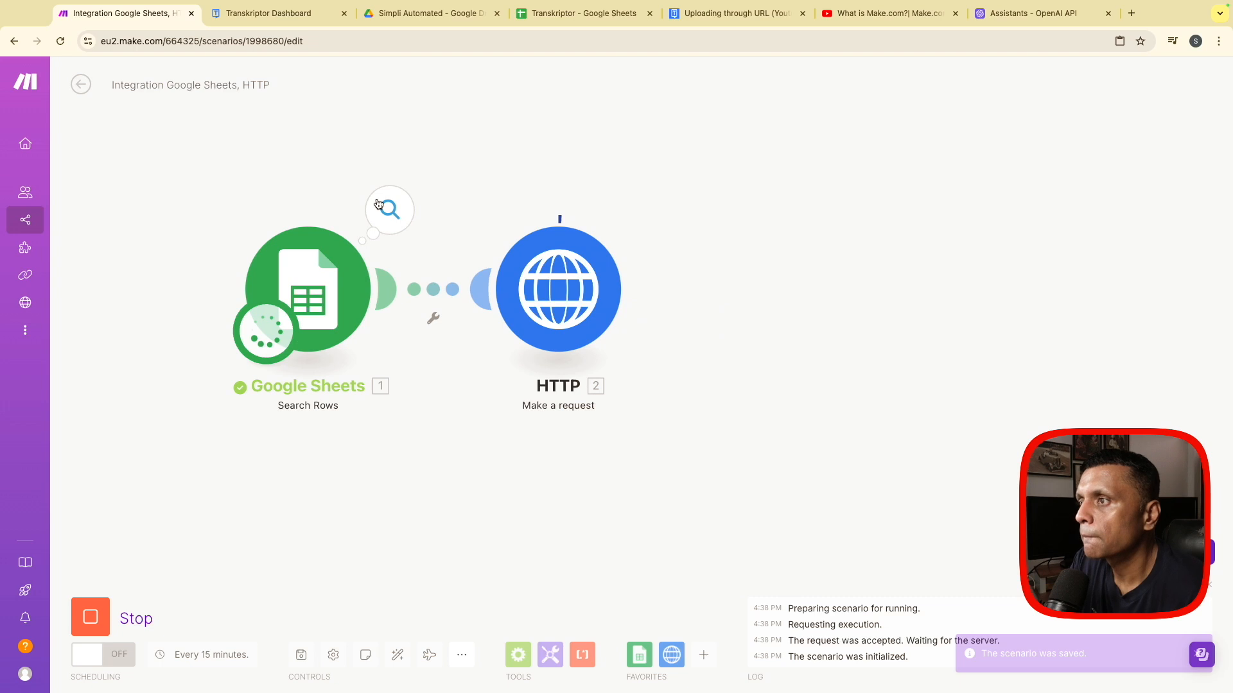
{"action": "left_click", "coordinate": [378, 205]}
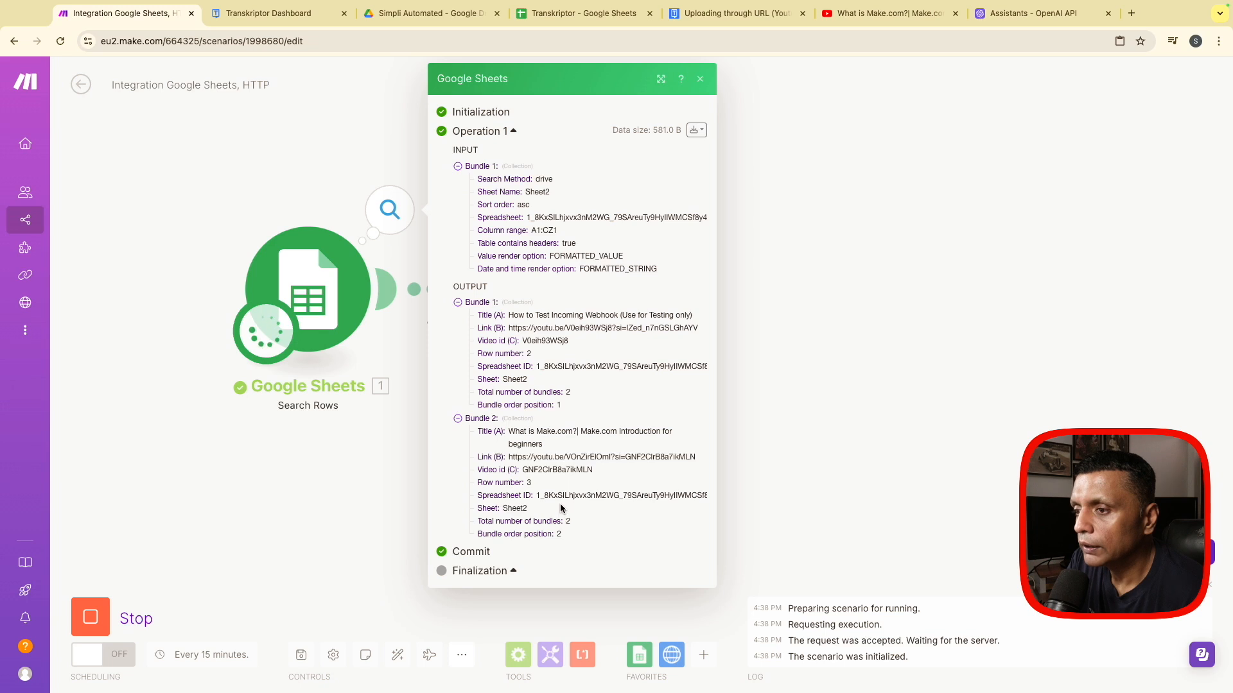
{"action": "left_click", "coordinate": [700, 78]}
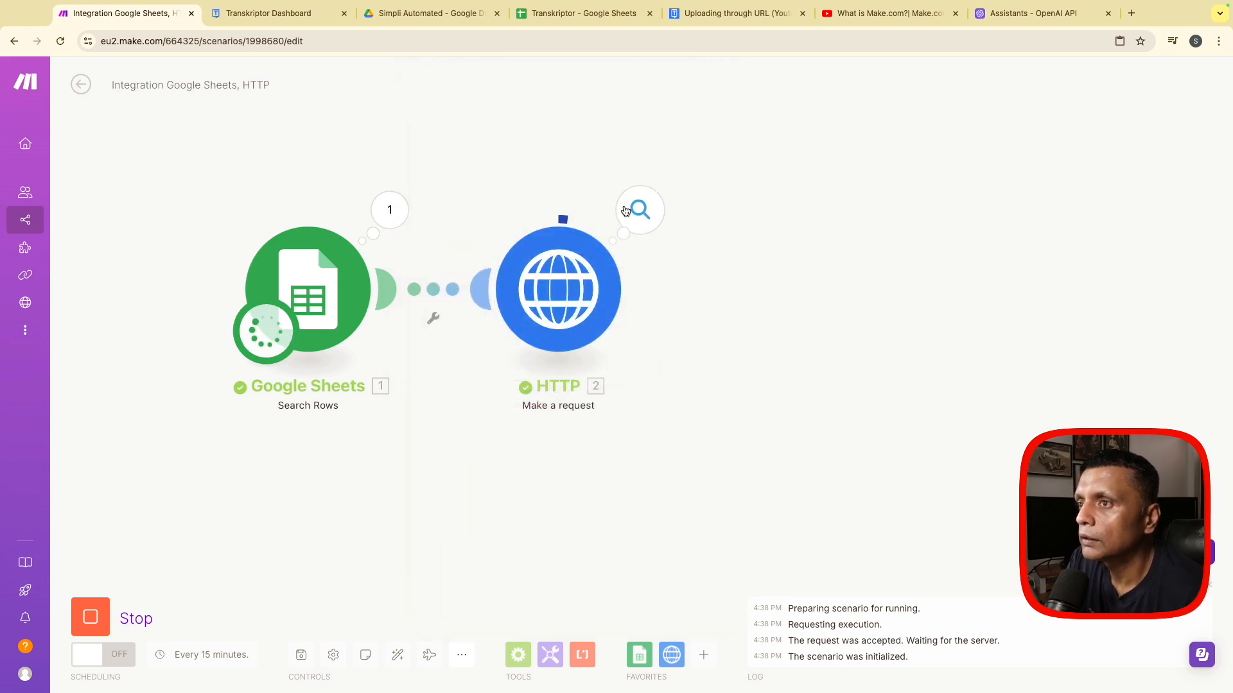
{"action": "left_click", "coordinate": [625, 211]}
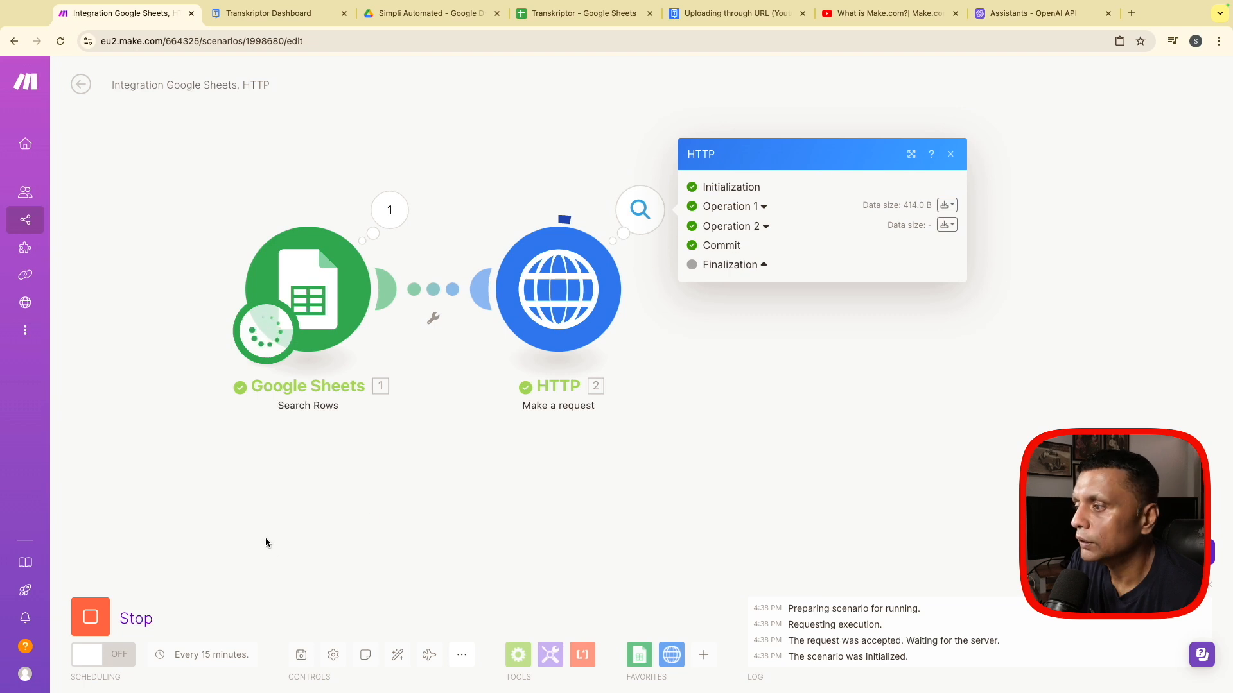
{"action": "left_click", "coordinate": [313, 287]}
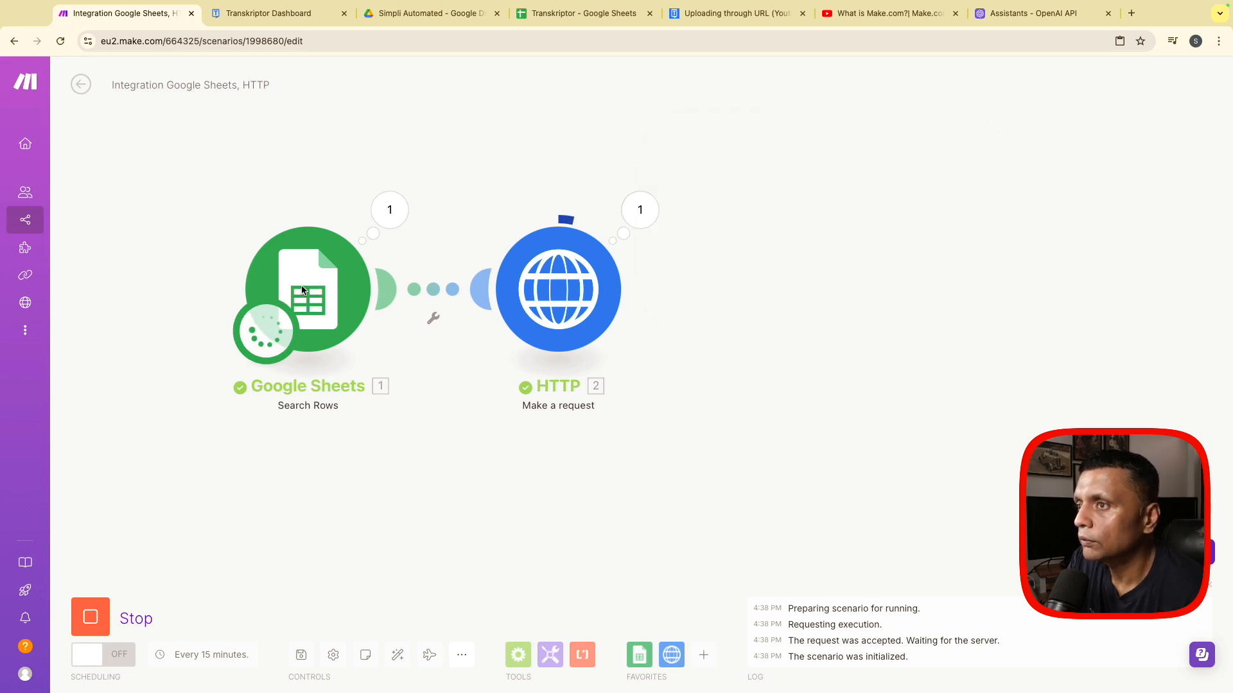
- Force-stop the running scenario and check the video rows in Sheet2 of the Transkriptor spreadsheet
{"action": "left_click", "coordinate": [90, 617]}
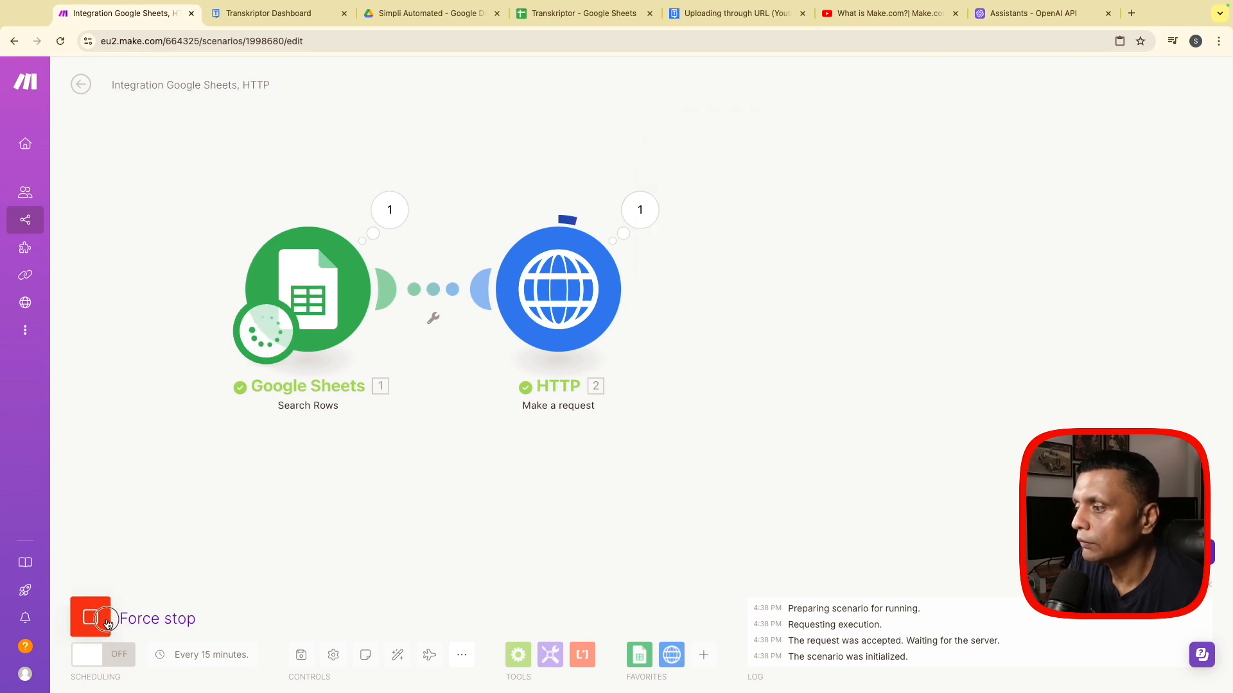
{"action": "left_click", "coordinate": [90, 617]}
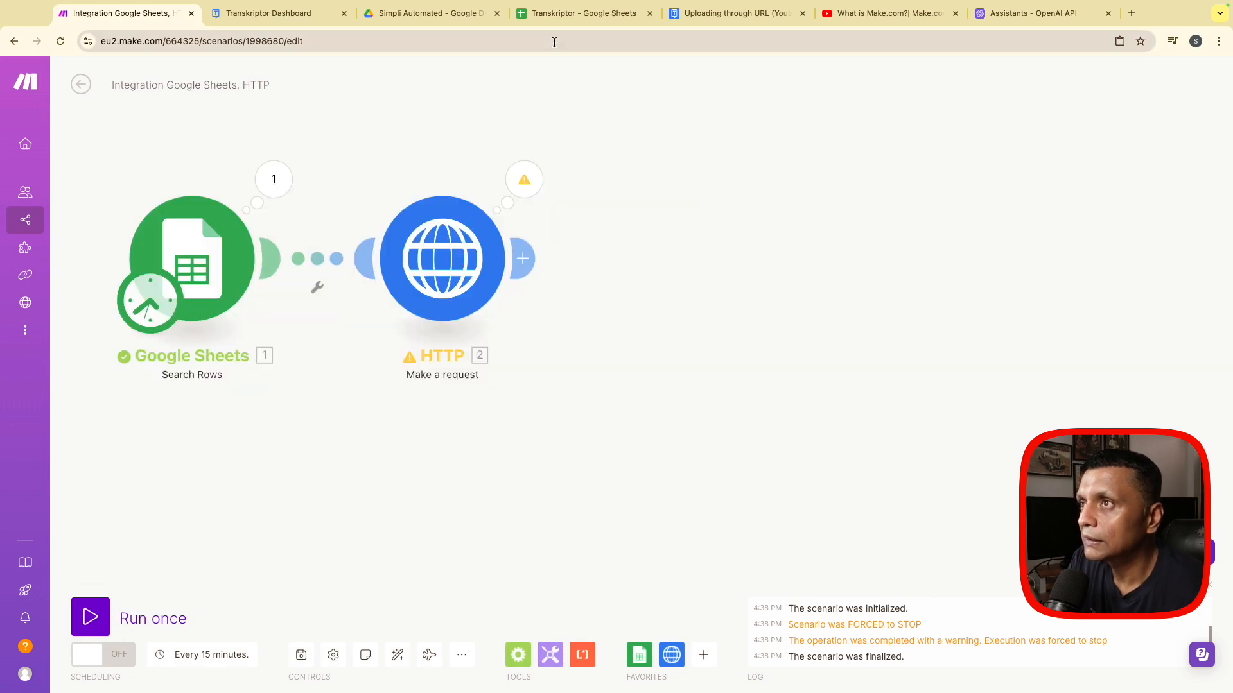
{"action": "left_click", "coordinate": [581, 14]}
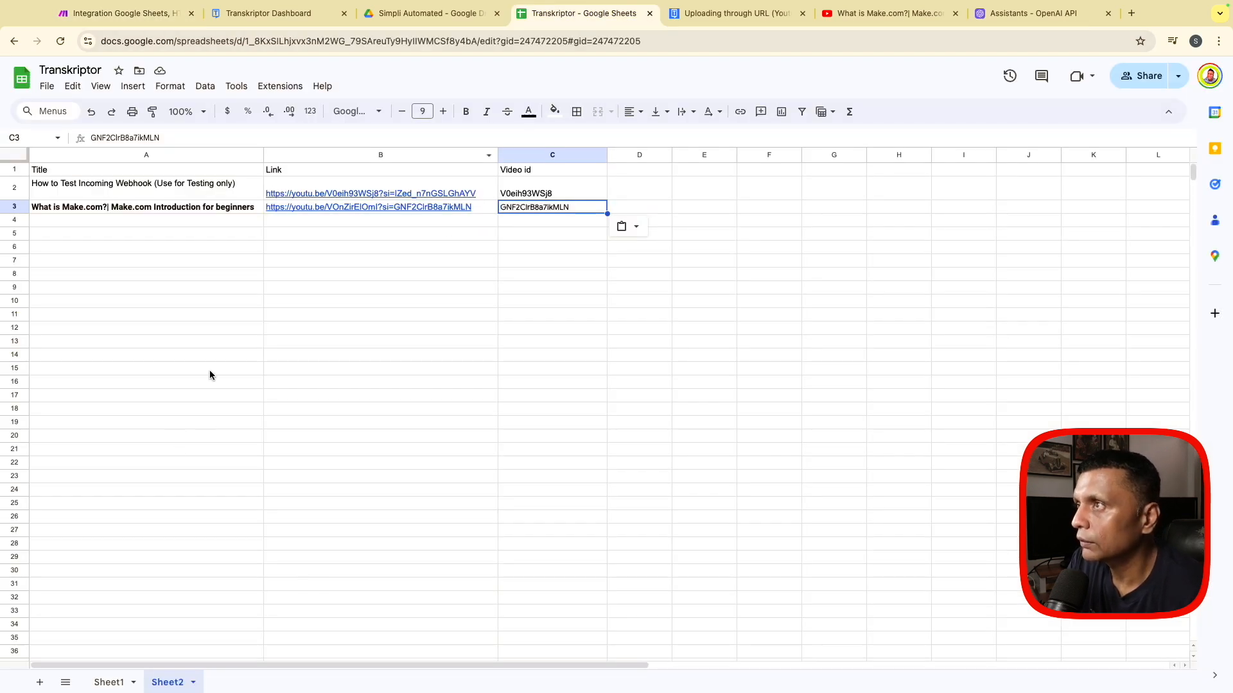
{"action": "left_click", "coordinate": [122, 14]}
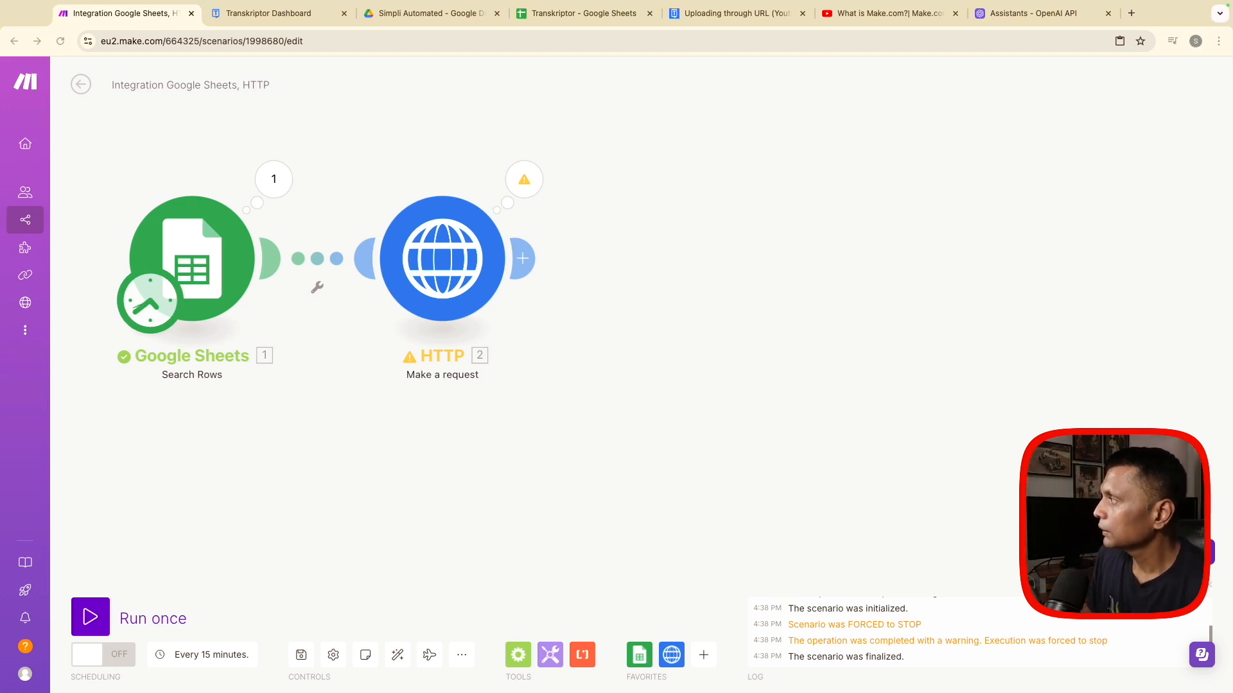
- Add a Text parser Match pattern module after HTTP with pattern id\s(\d+), Global match set to Yes and the HTTP Data field as text
{"action": "left_click", "coordinate": [522, 258]}
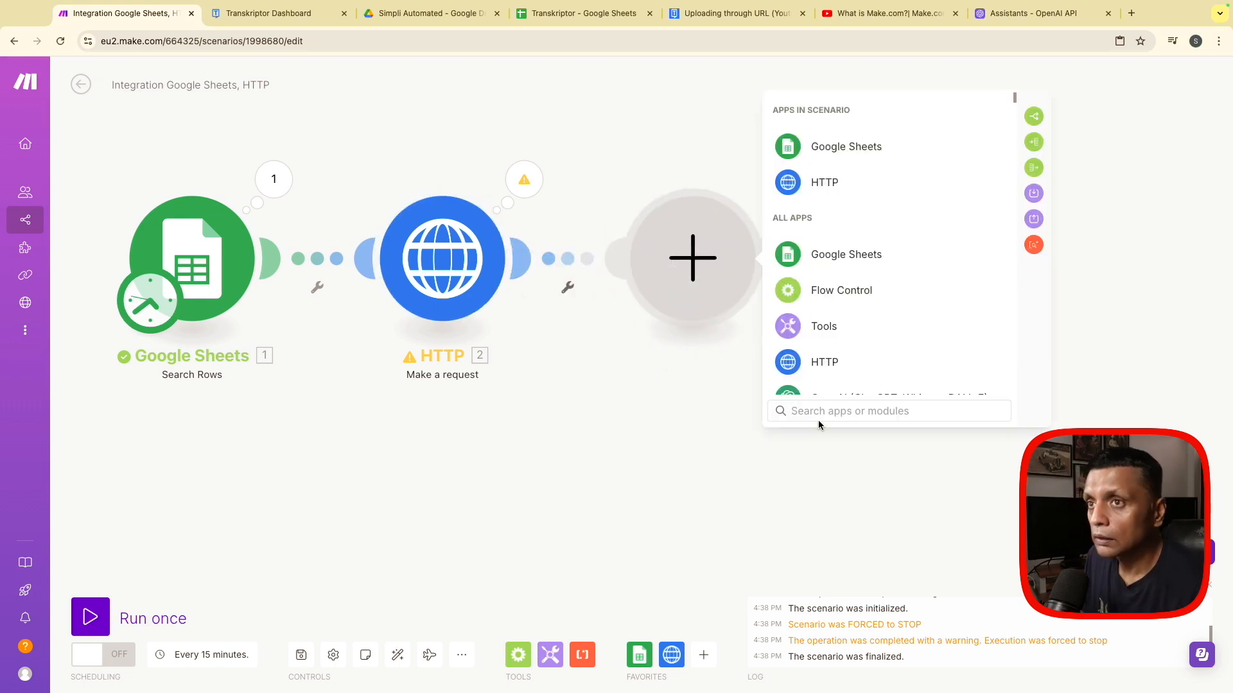
{"action": "type", "text": "par"}
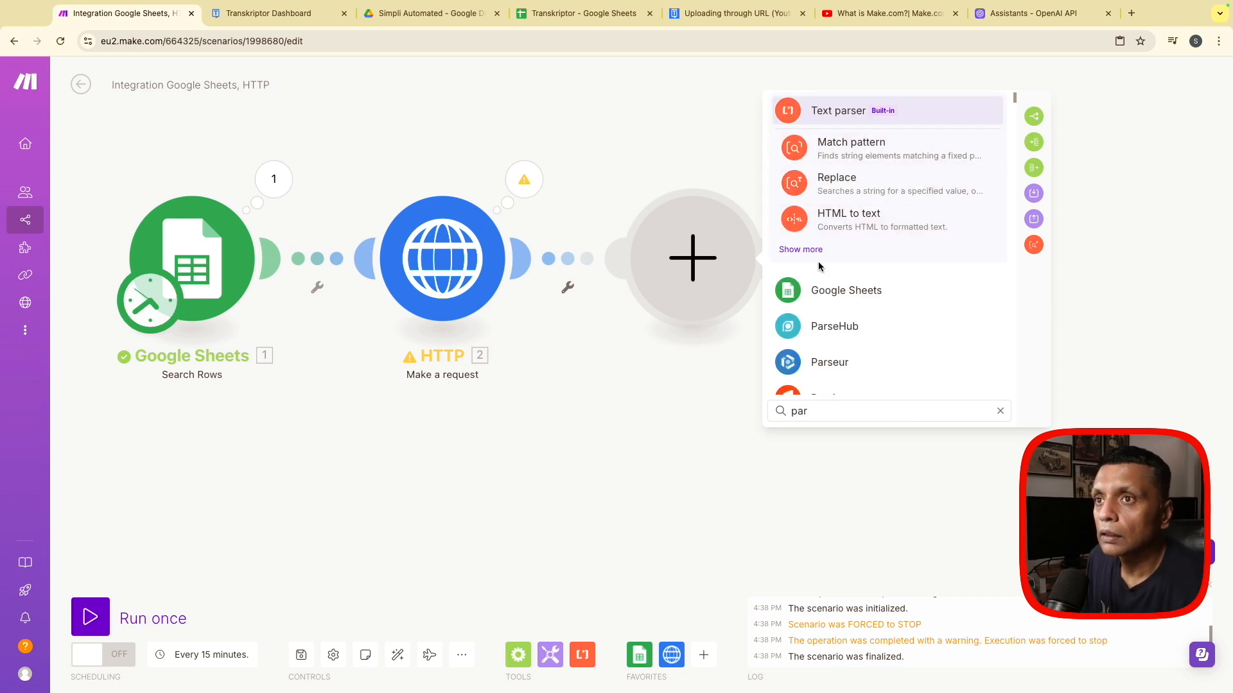
{"action": "left_click", "coordinate": [825, 159]}
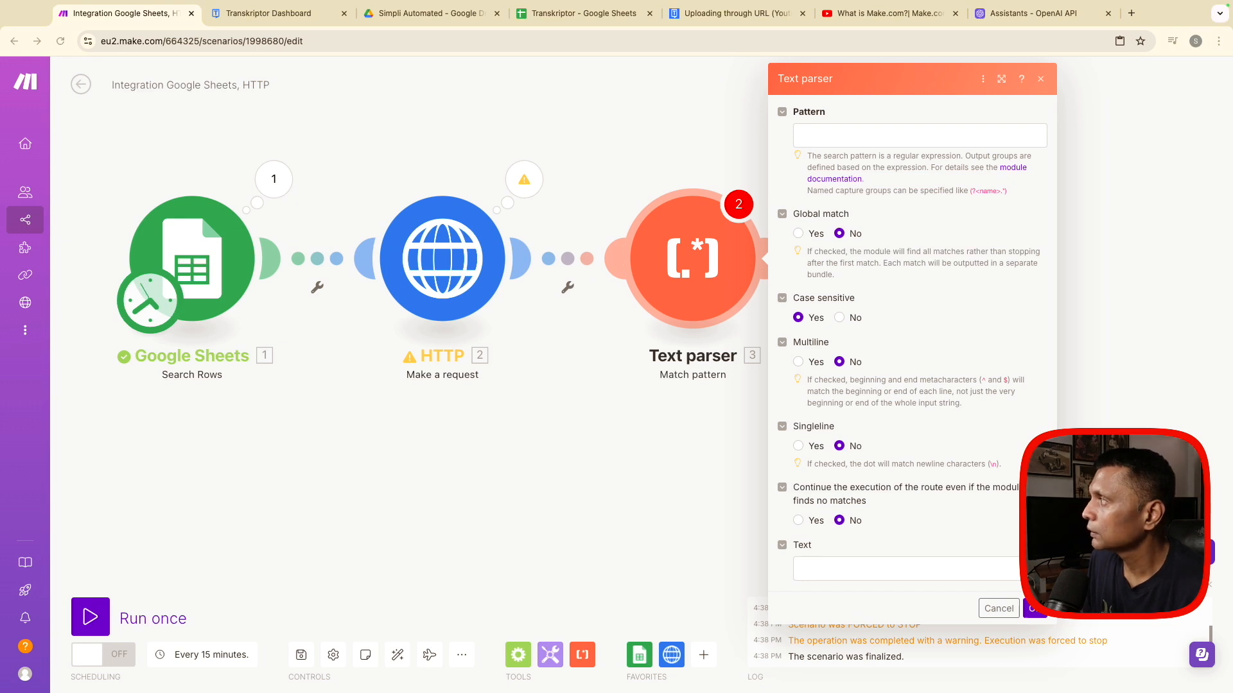
{"action": "left_click", "coordinate": [865, 138]}
{"action": "type", "text": "id\\s(\\d+)"}
{"action": "left_click", "coordinate": [799, 234]}
{"action": "left_click", "coordinate": [823, 568]}
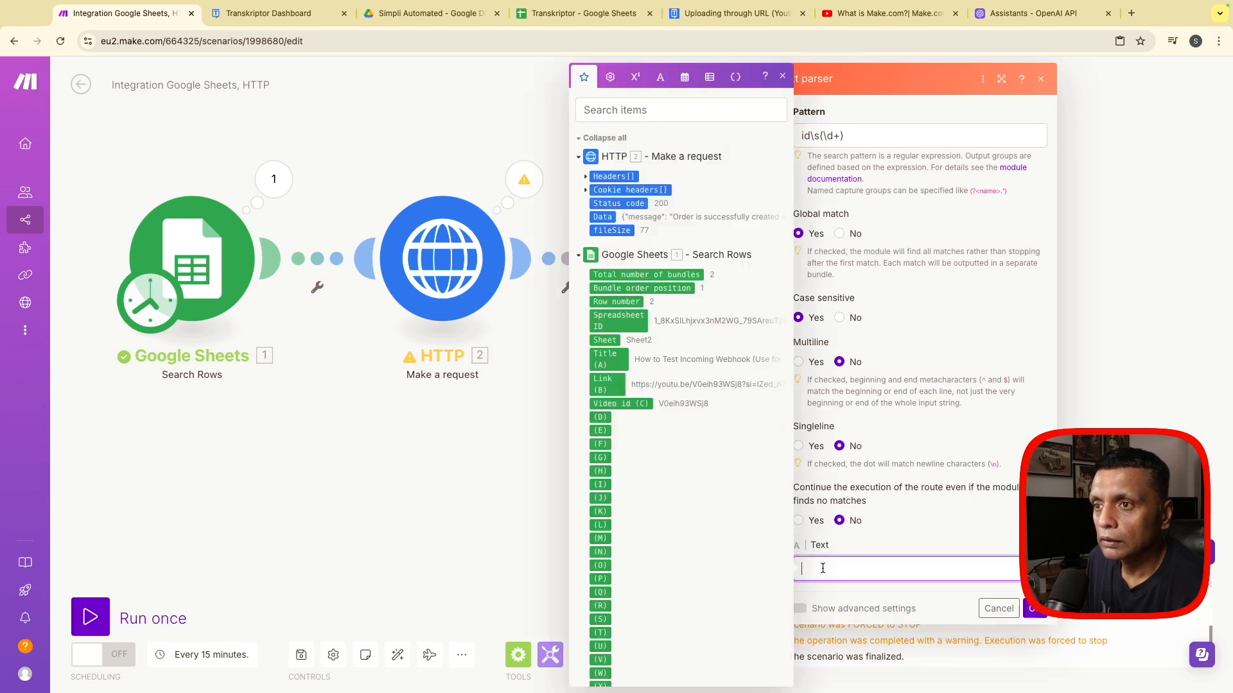
{"action": "left_click", "coordinate": [609, 218]}
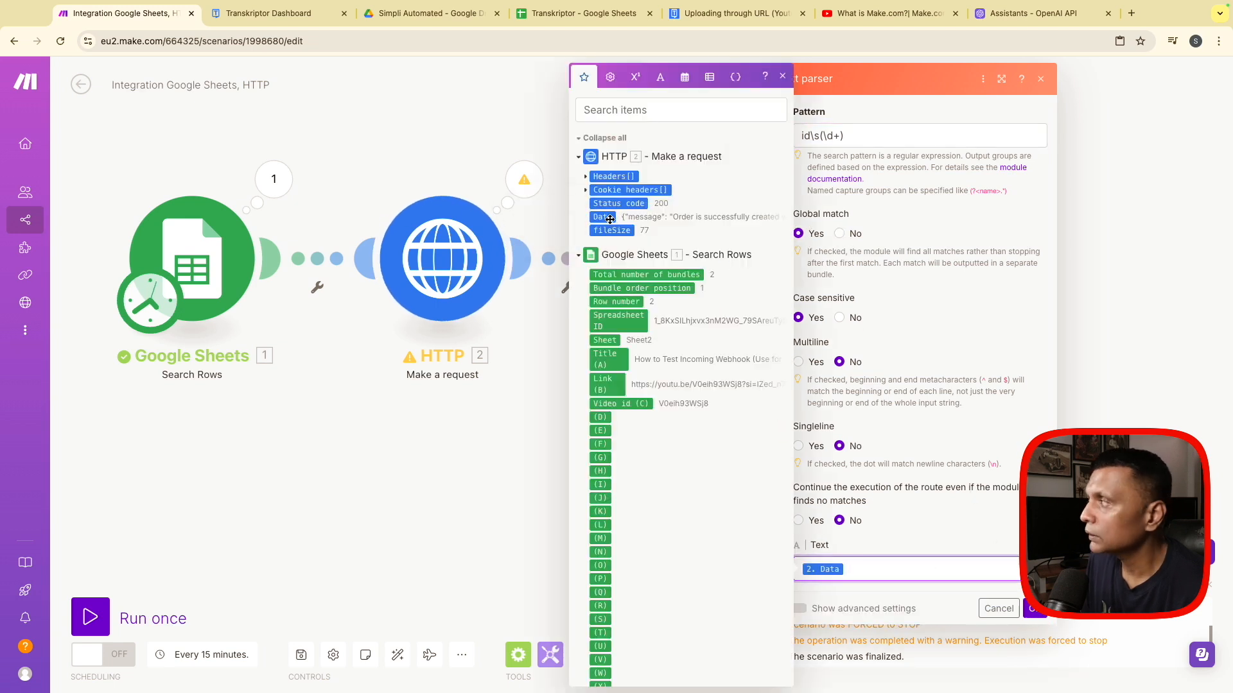
{"action": "left_click", "coordinate": [1034, 610]}
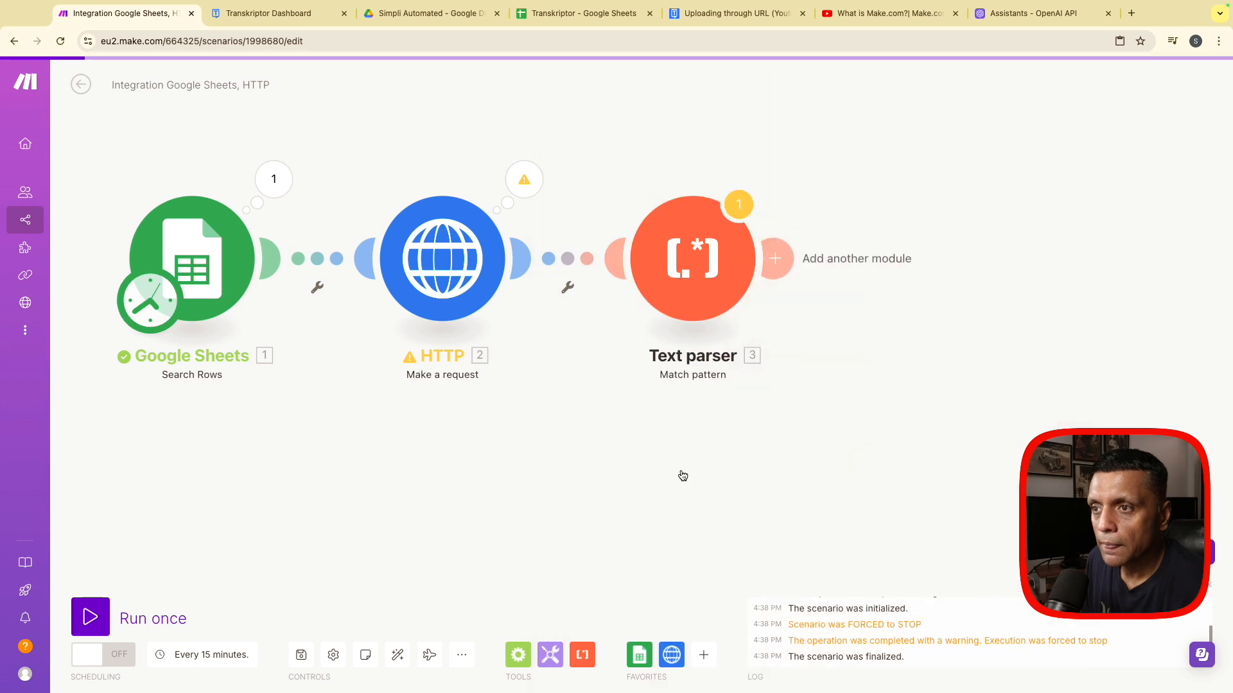
- Add a Tools Set variable module named order_id whose value is the $1 output of the Text parser
{"action": "left_click", "coordinate": [777, 259]}
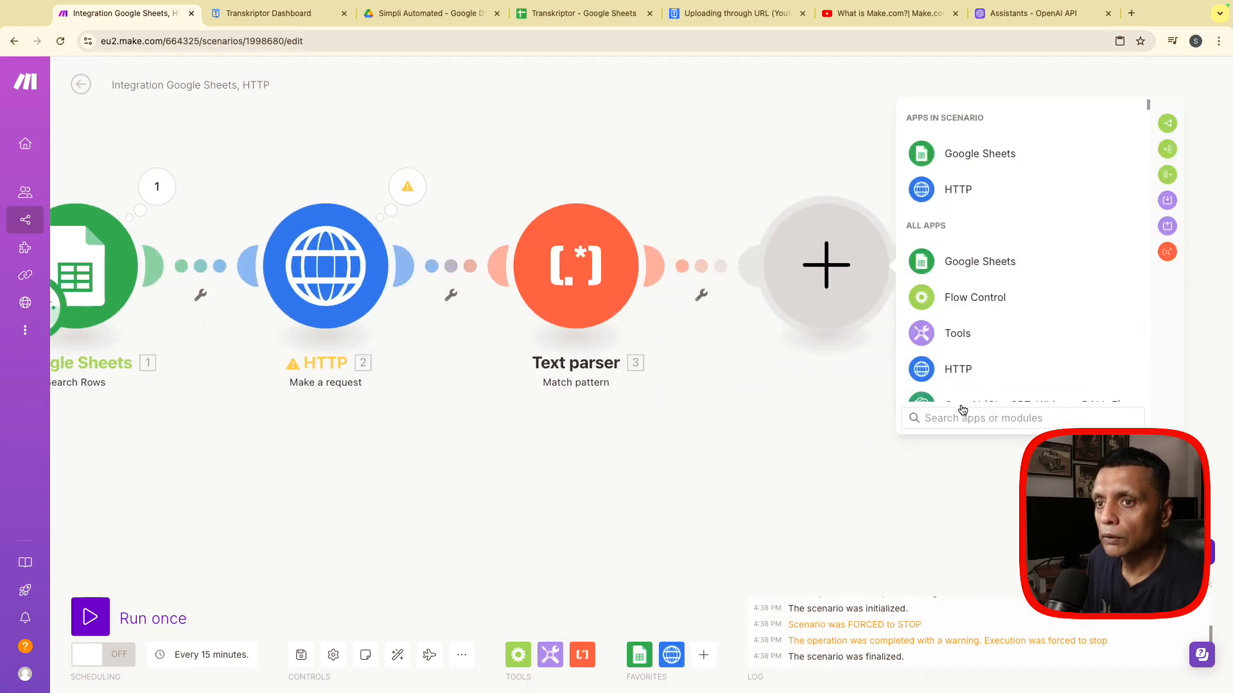
{"action": "type", "text": "too"}
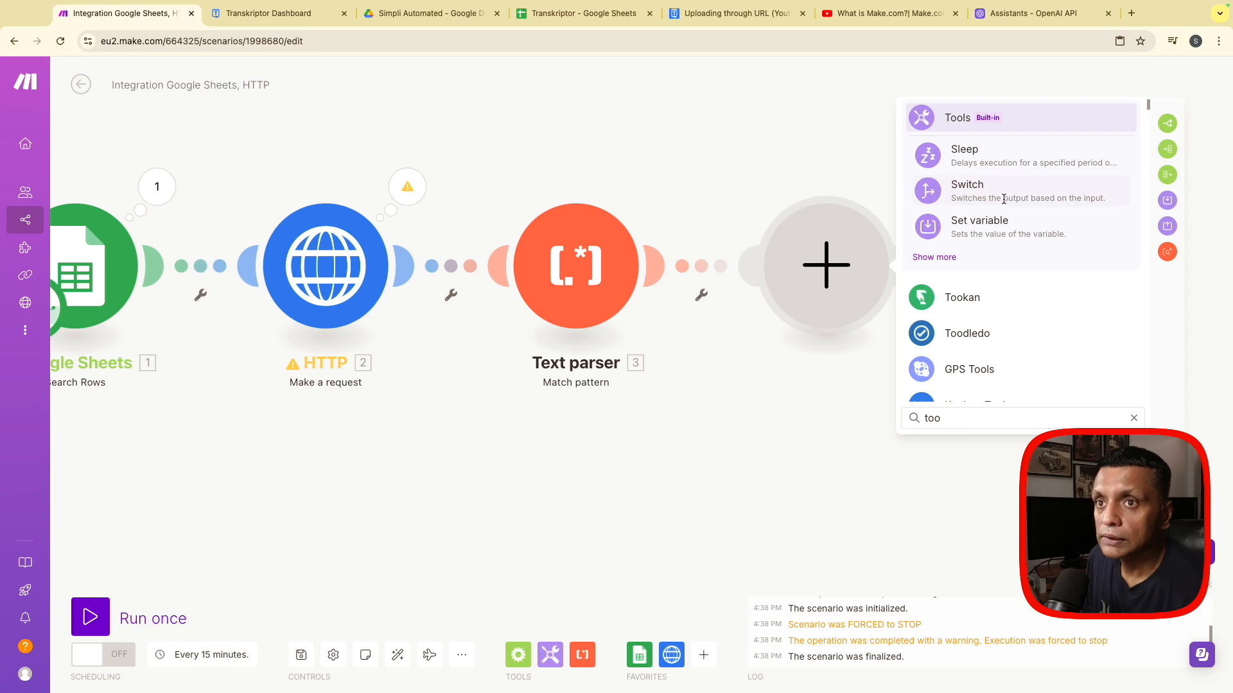
{"action": "left_click", "coordinate": [976, 228]}
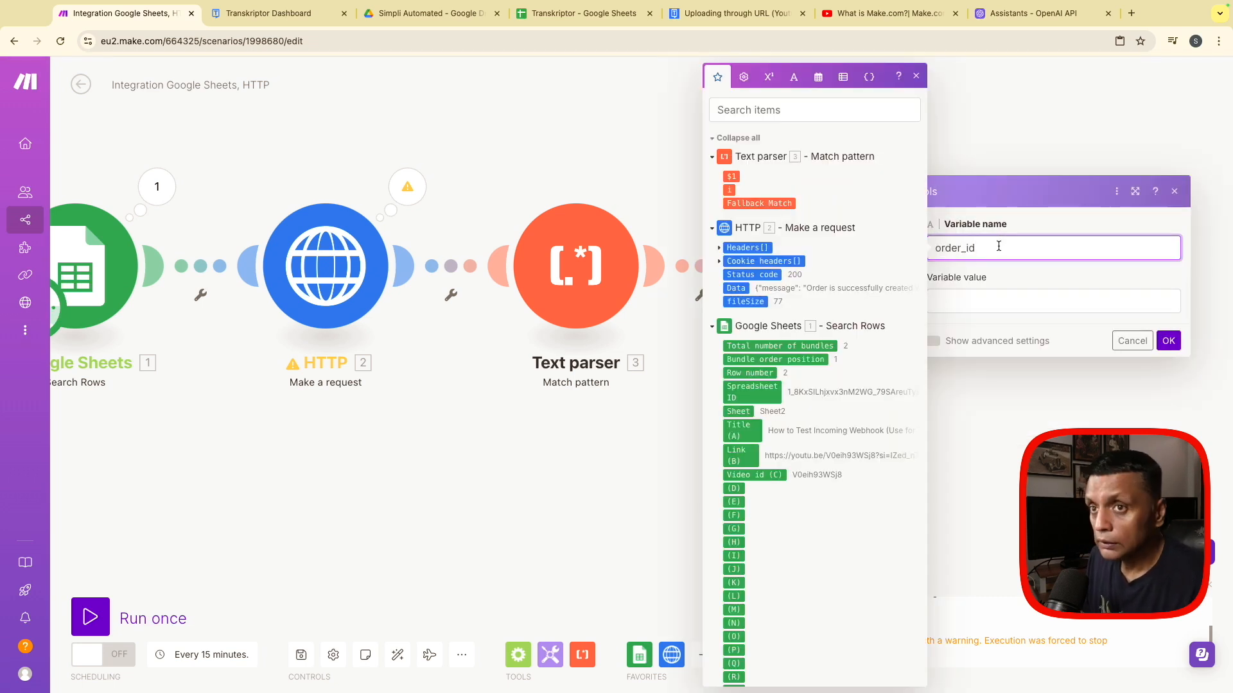
{"action": "left_click", "coordinate": [968, 299]}
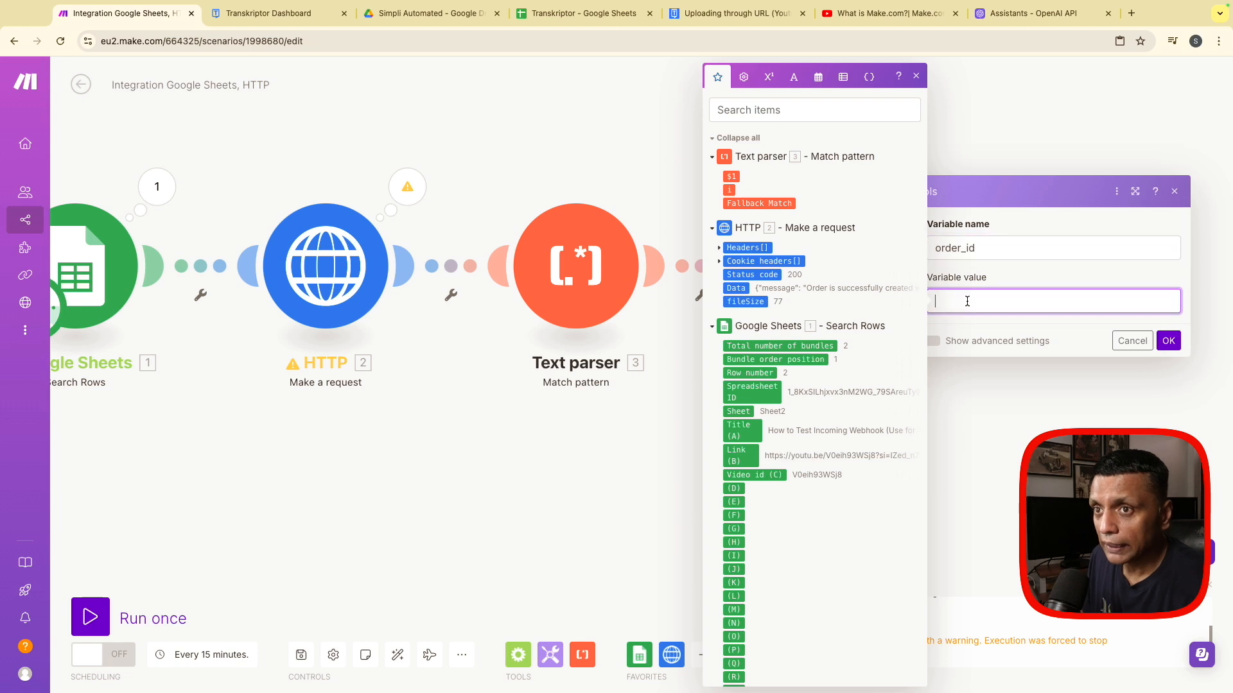
{"action": "left_click", "coordinate": [727, 178]}
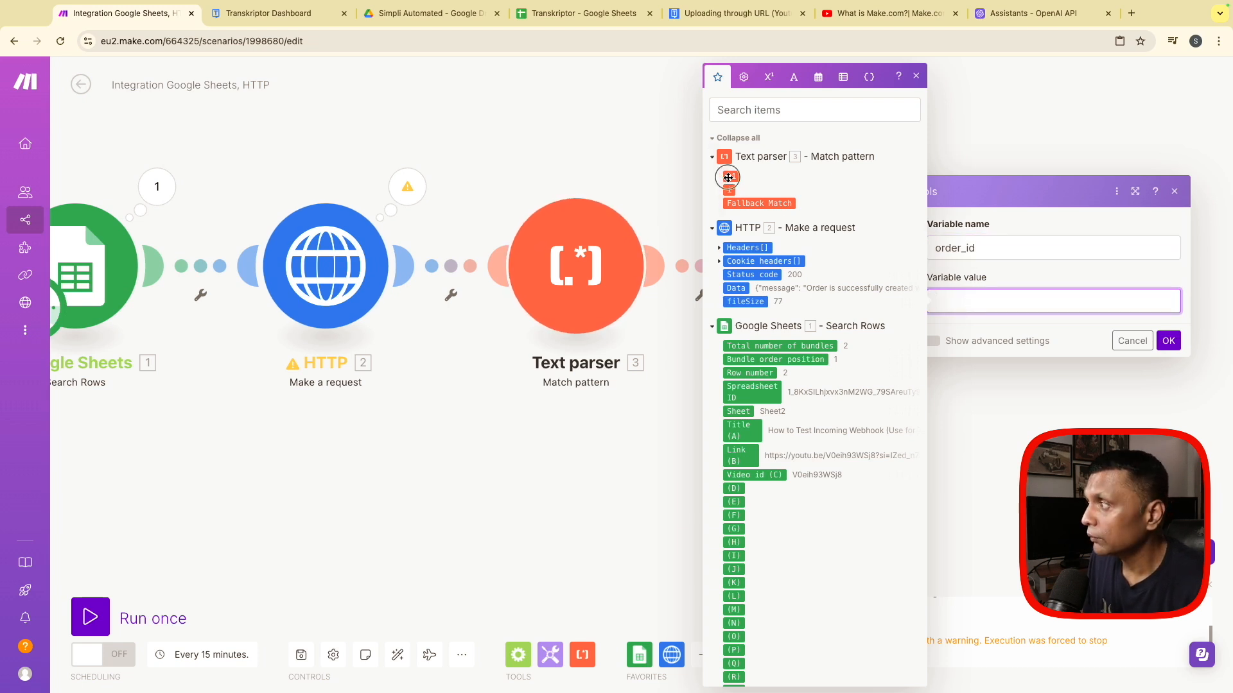
{"action": "left_click", "coordinate": [1169, 341]}
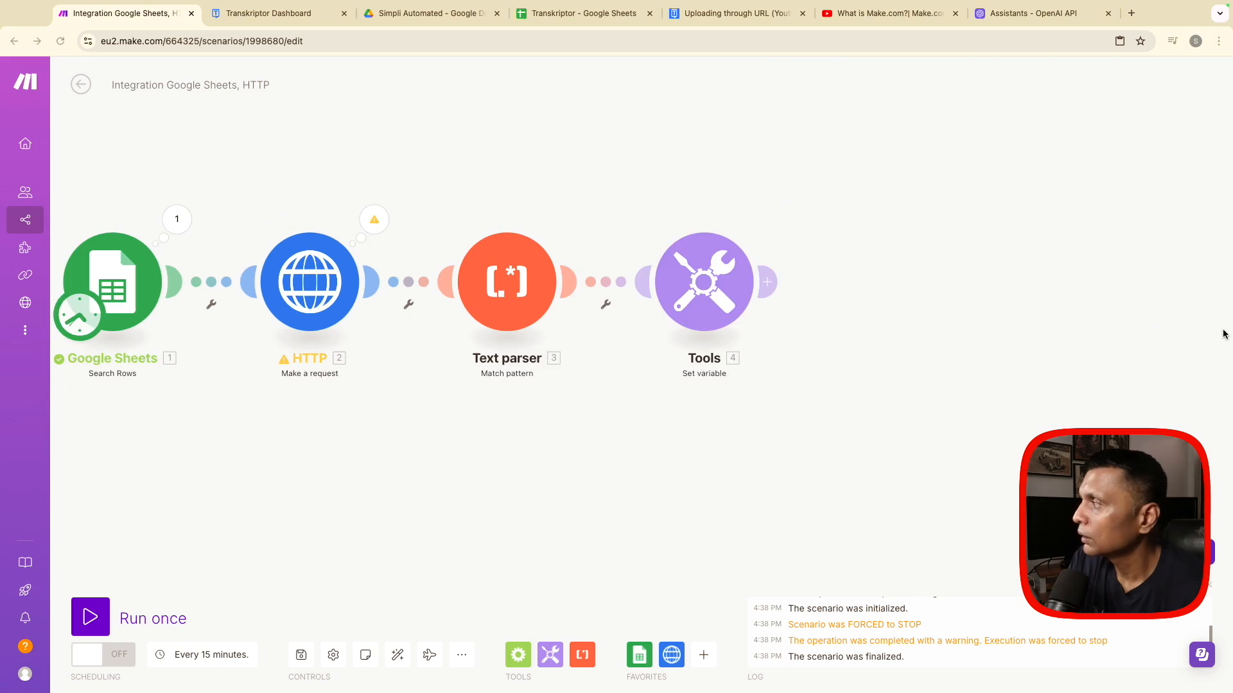
- Add a Tools Sleep module after Set variable with a delay of 60 seconds
{"action": "left_click", "coordinate": [767, 281]}
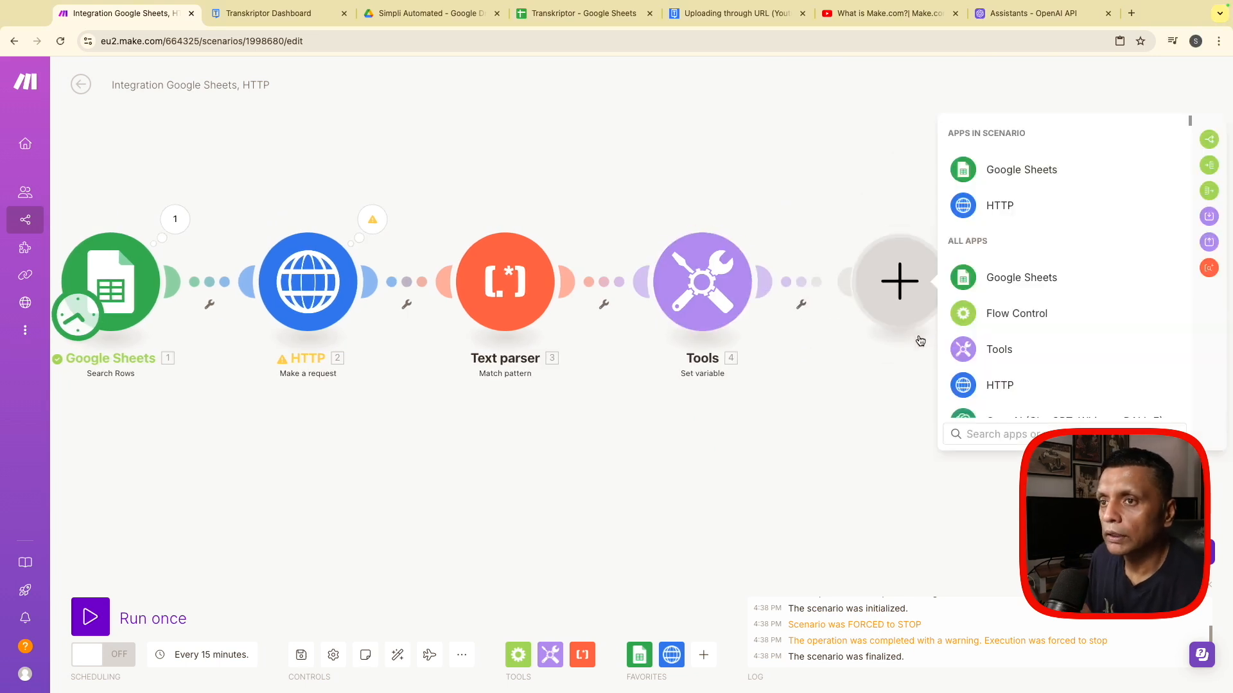
{"action": "left_click", "coordinate": [991, 349]}
{"action": "scroll", "coordinate": [1021, 404], "scroll_direction": "down", "scroll_amount": 2}
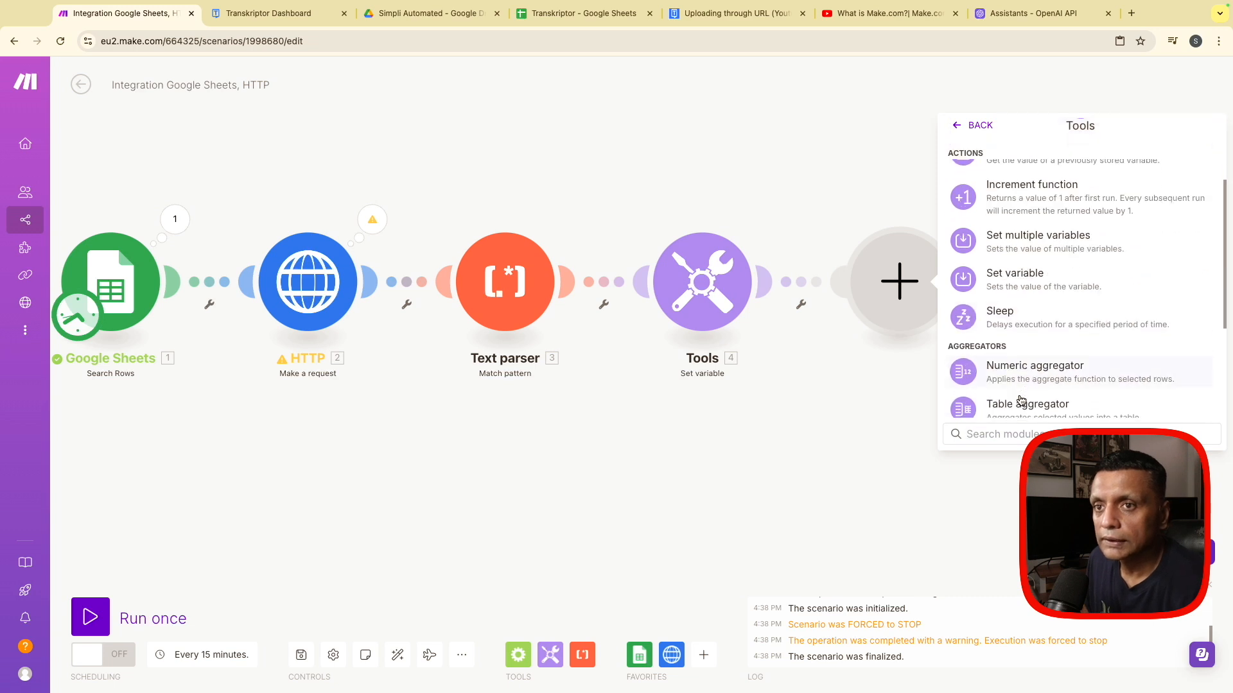
{"action": "left_click", "coordinate": [1006, 320]}
{"action": "left_click", "coordinate": [985, 269]}
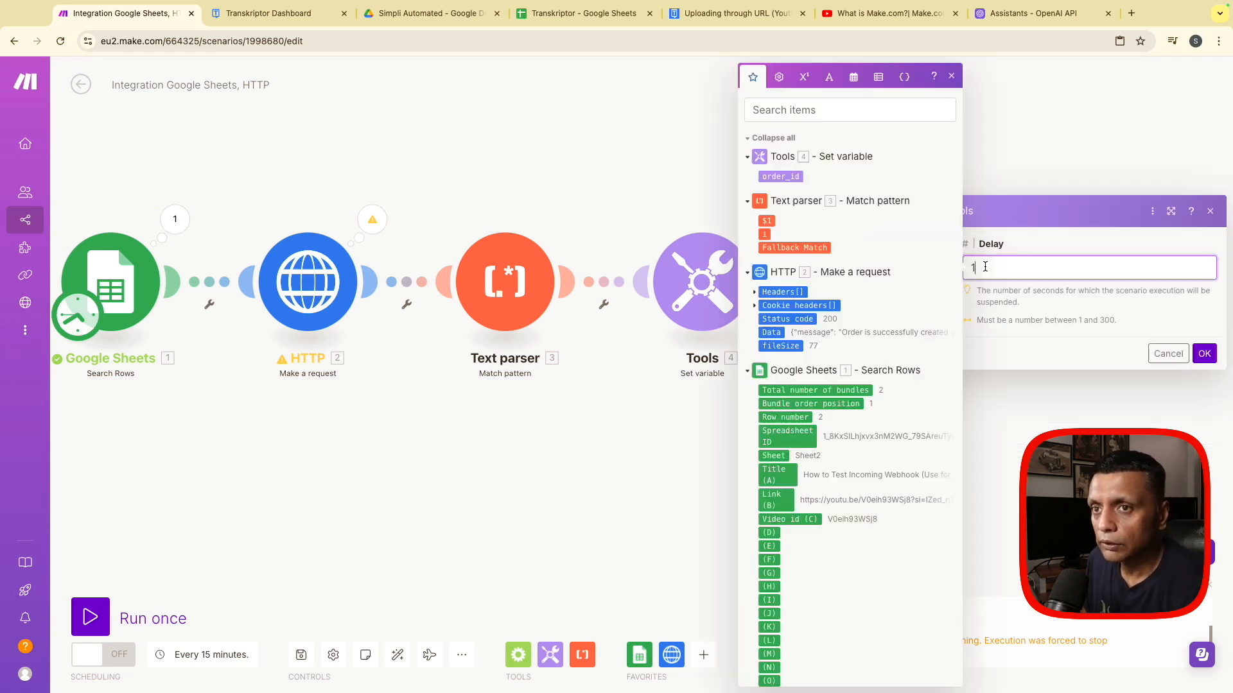
{"action": "key", "text": "BackSpace"}
{"action": "type", "text": "60"}
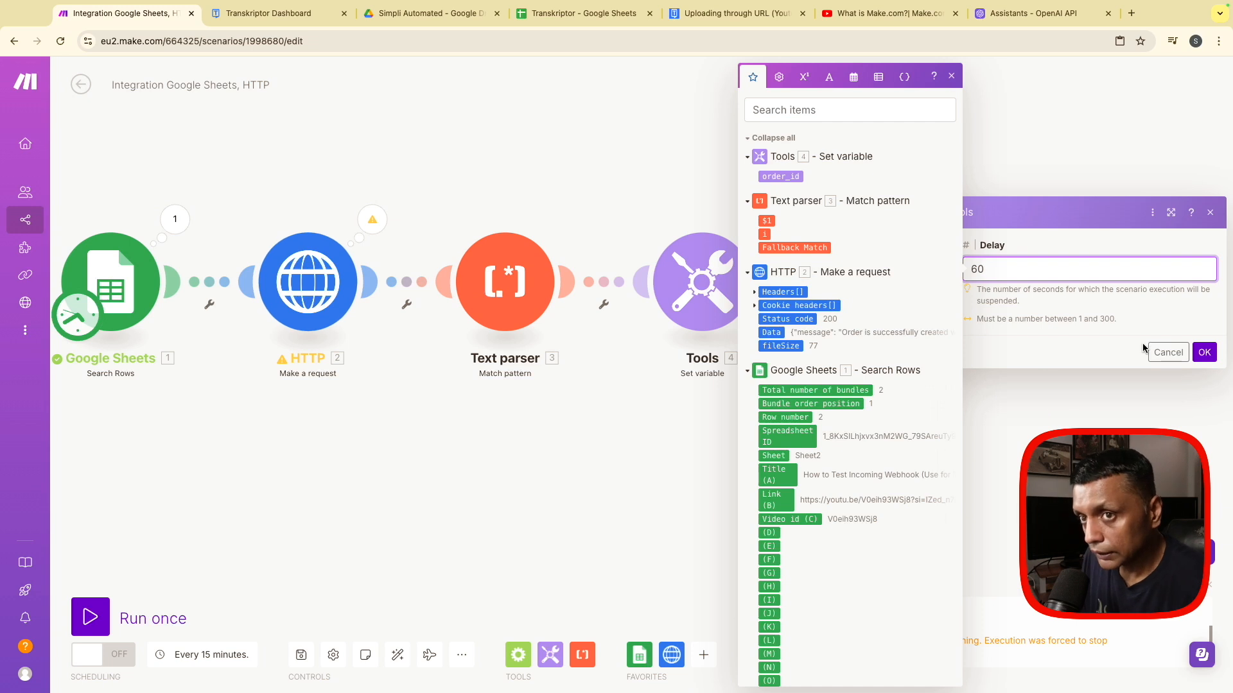
{"action": "left_click", "coordinate": [1204, 351]}
{"action": "left_click", "coordinate": [993, 281]}
{"action": "left_click", "coordinate": [970, 384]}
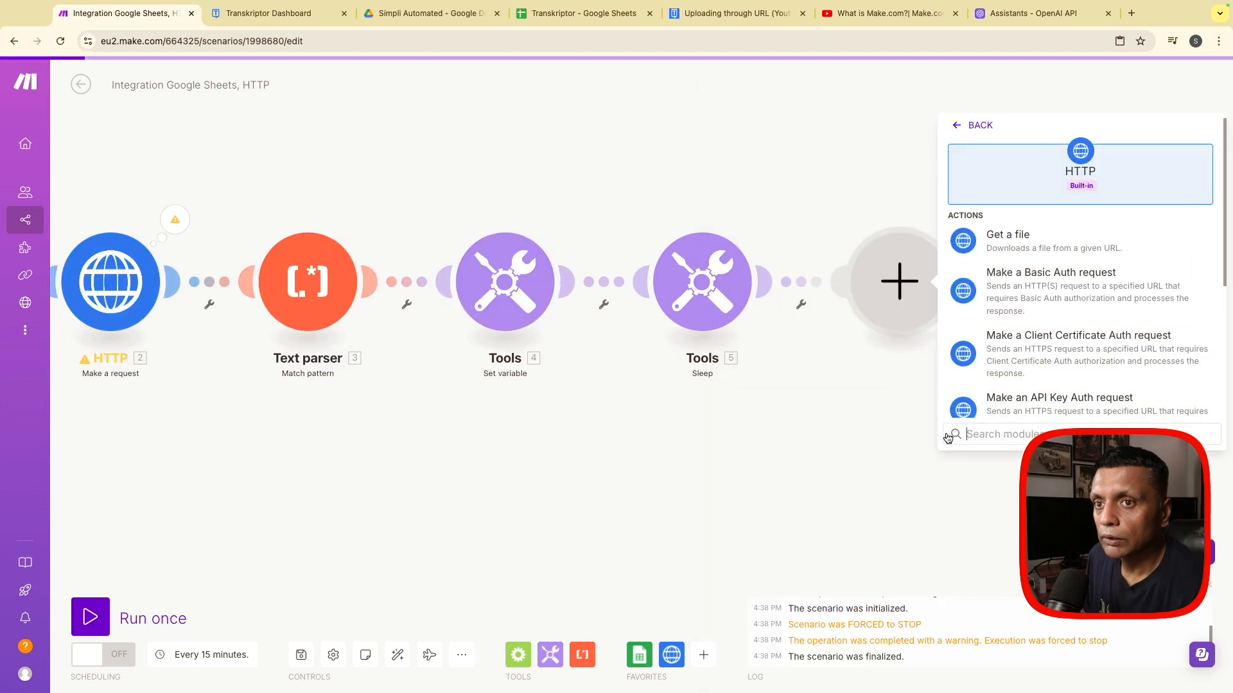
{"action": "scroll", "coordinate": [1036, 340], "scroll_direction": "down", "scroll_amount": 3}
{"action": "left_click", "coordinate": [1035, 339]}
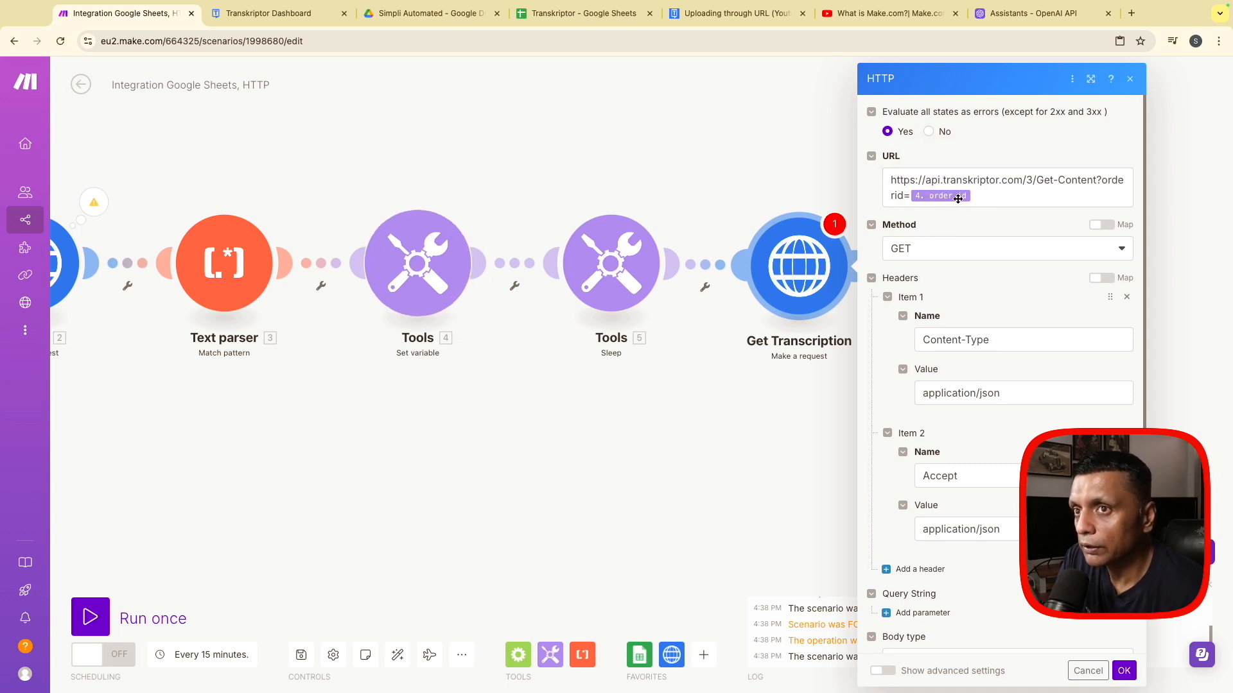
{"action": "mouse_move", "coordinate": [935, 207]}
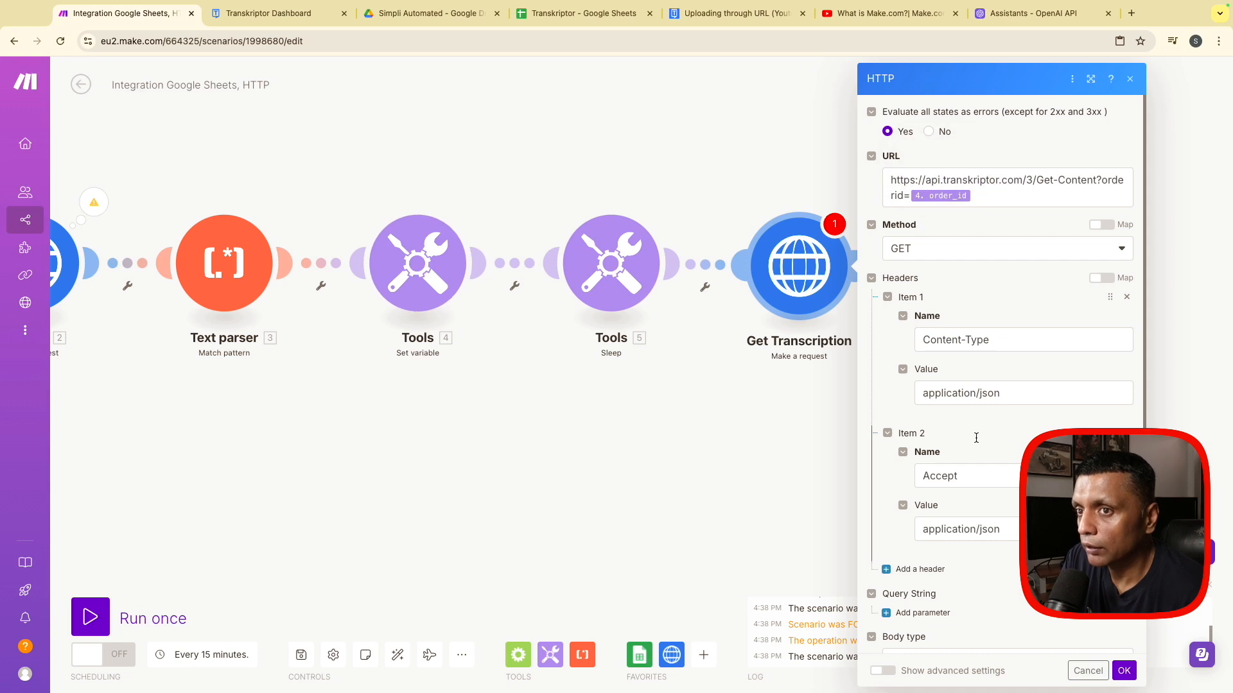
{"action": "scroll", "coordinate": [983, 449], "scroll_direction": "down", "scroll_amount": 2}
{"action": "scroll", "coordinate": [982, 448], "scroll_direction": "up", "scroll_amount": 1}
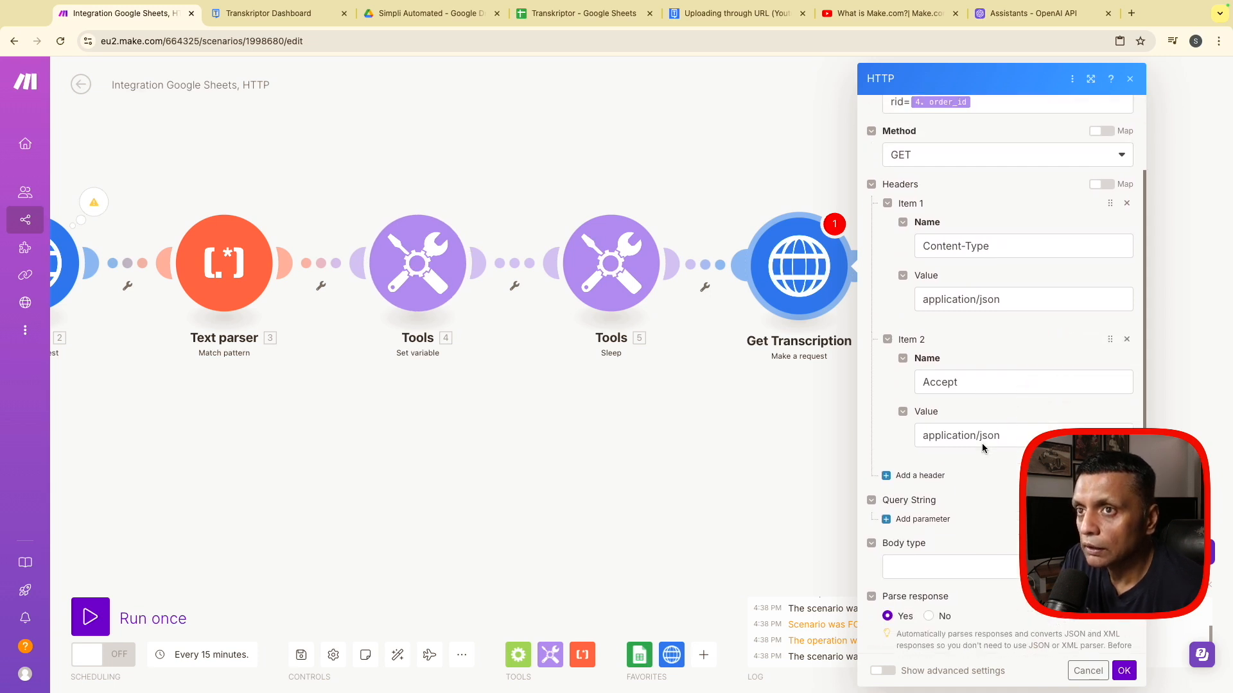
{"action": "left_click", "coordinate": [1123, 671]}
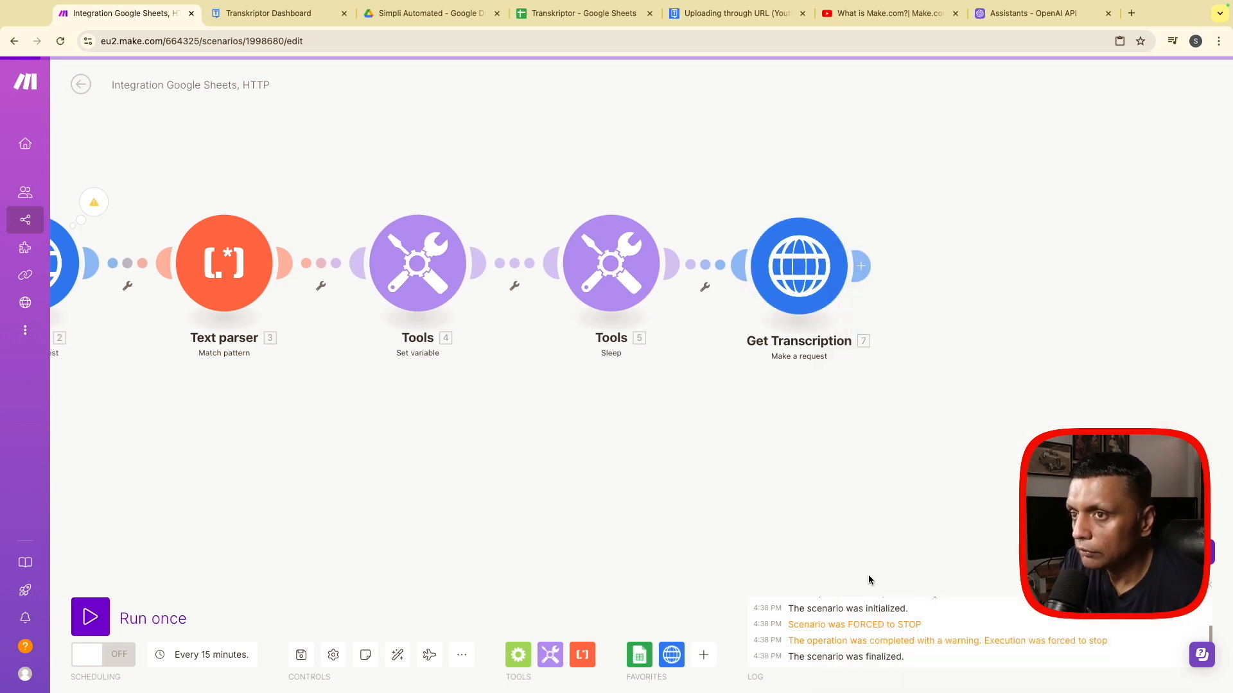
- Add a Google Sheets Add a Row module after Get Transcription, using Sheet1 of the Transkriptor spreadsheet in the Transcription folder
{"action": "left_click", "coordinate": [860, 266]}
{"action": "left_click", "coordinate": [997, 158]}
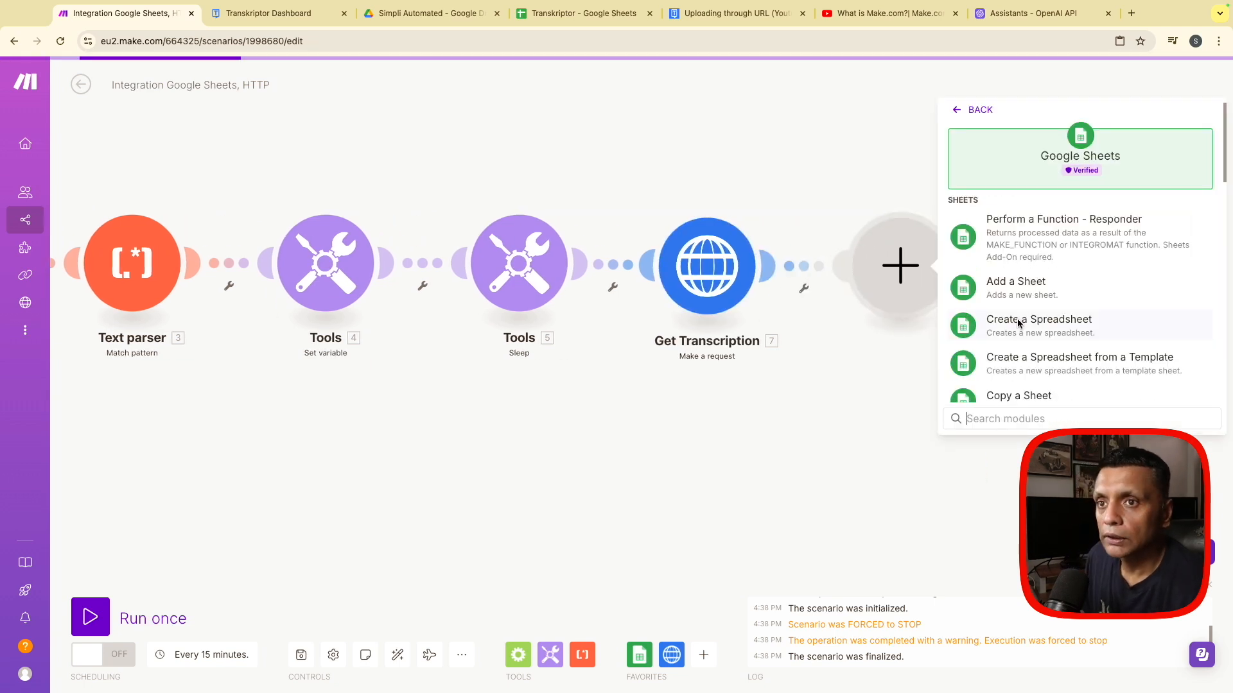
{"action": "scroll", "coordinate": [1025, 329], "scroll_direction": "down", "scroll_amount": 3}
{"action": "scroll", "coordinate": [1025, 327], "scroll_direction": "down", "scroll_amount": 5}
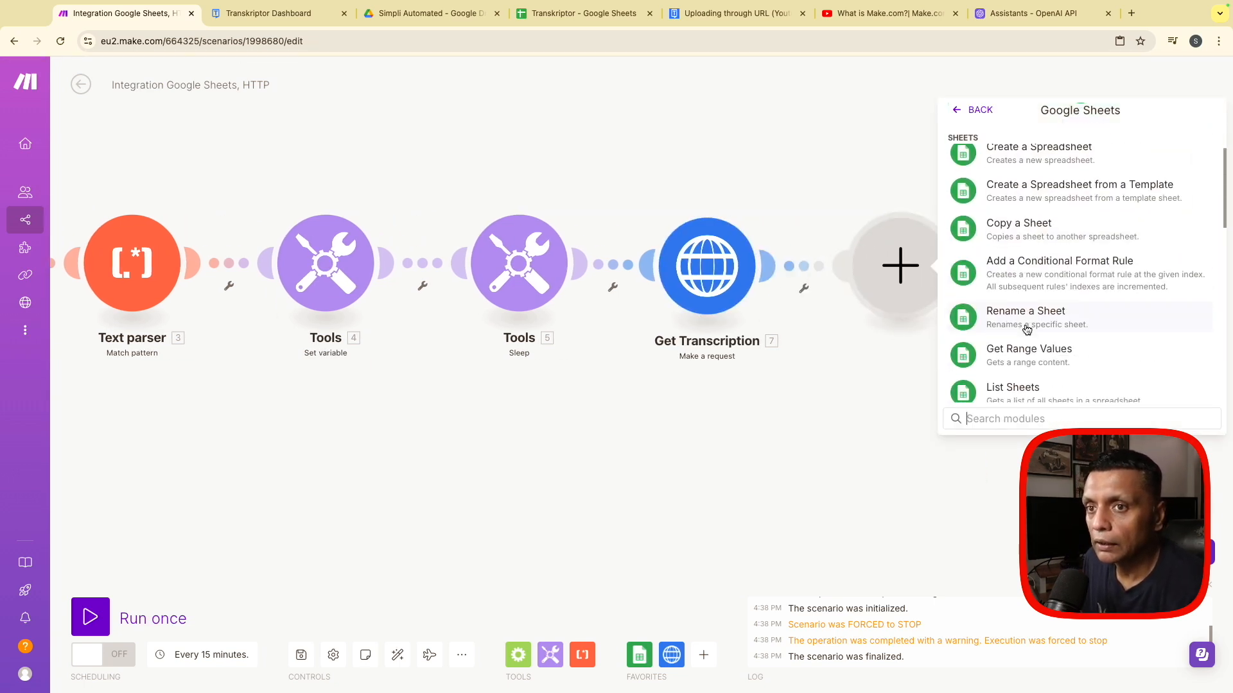
{"action": "left_click", "coordinate": [1004, 292]}
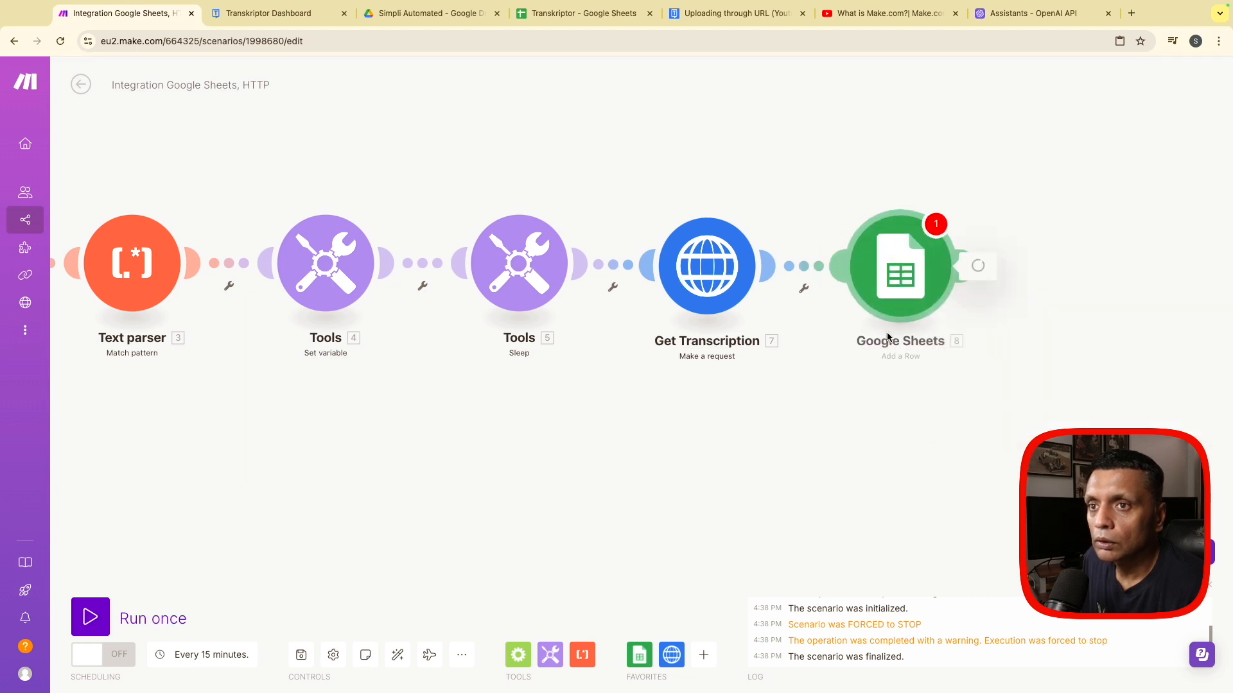
{"action": "left_click", "coordinate": [1005, 414]}
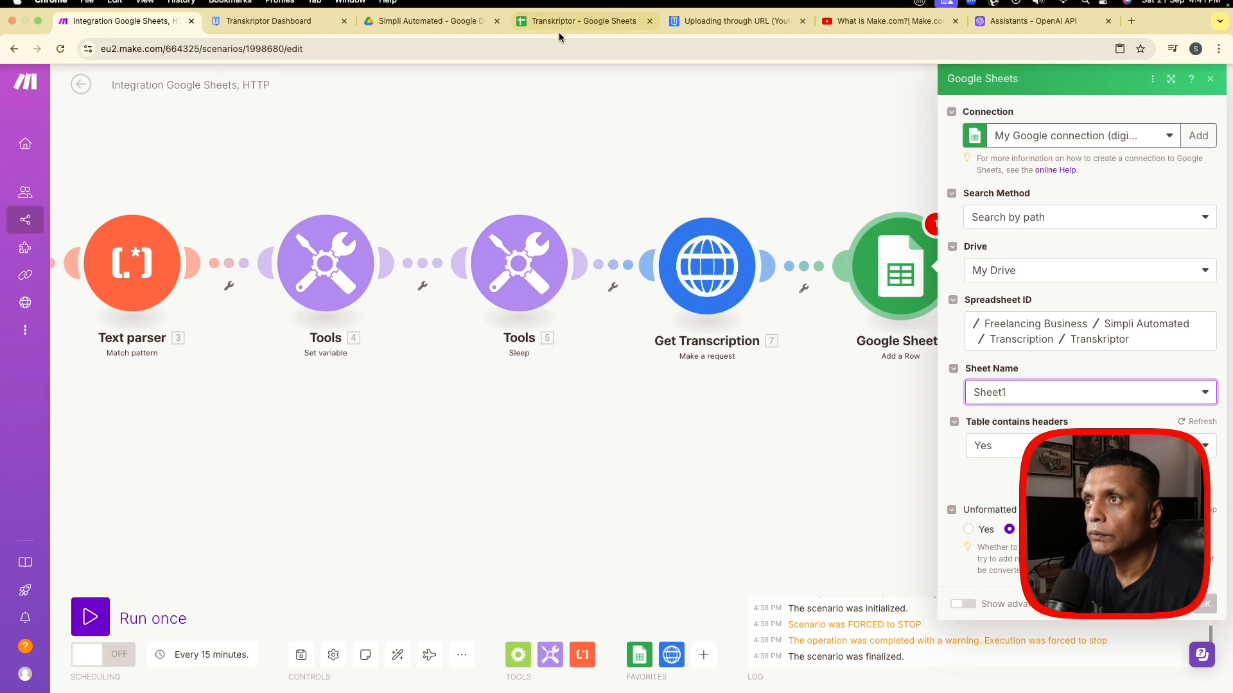
- Check the column headers on Sheet1 of the Transkriptor spreadsheet in Google Sheets and return to the Make scenario
{"action": "left_click", "coordinate": [581, 12]}
{"action": "left_click", "coordinate": [110, 683]}
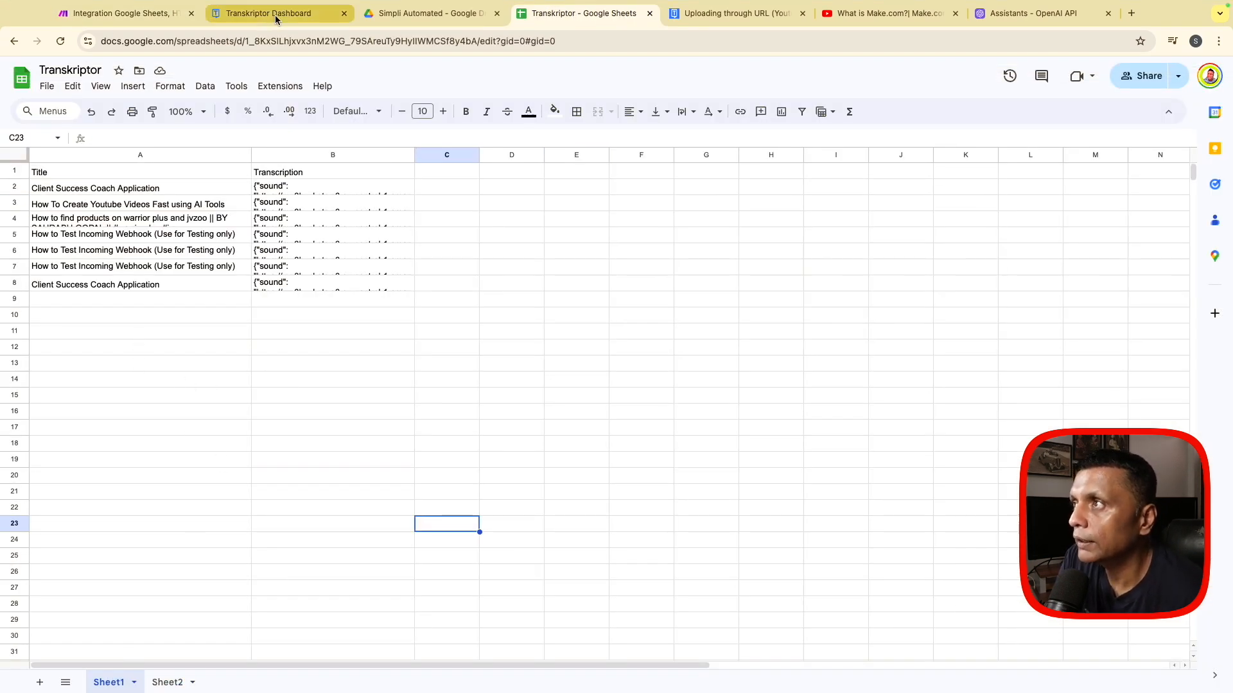
{"action": "left_click", "coordinate": [156, 16]}
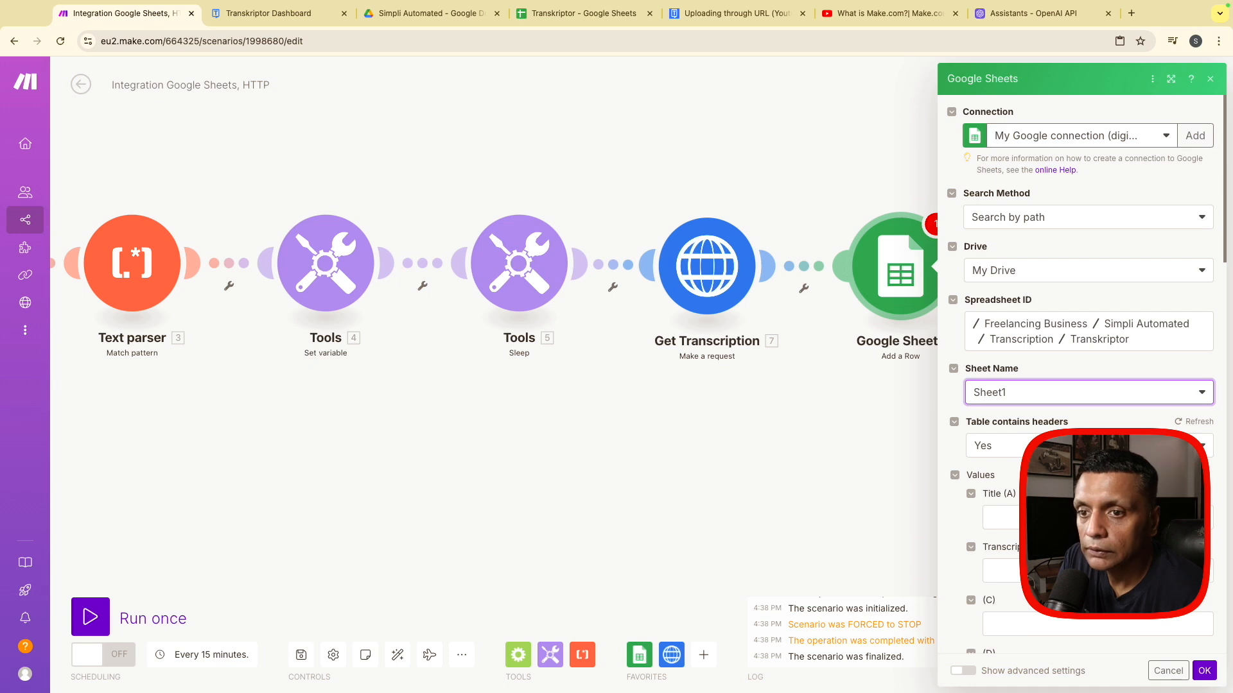
- Map Title (A) to the Search Rows Title and the Transcription column to the Get Transcription Data output, and save the Add a Row module
{"action": "scroll", "coordinate": [1002, 514], "scroll_direction": "down", "scroll_amount": 1}
{"action": "left_click", "coordinate": [1001, 507]}
{"action": "scroll", "coordinate": [872, 453], "scroll_direction": "down", "scroll_amount": 10}
{"action": "scroll", "coordinate": [870, 452], "scroll_direction": "up", "scroll_amount": 9}
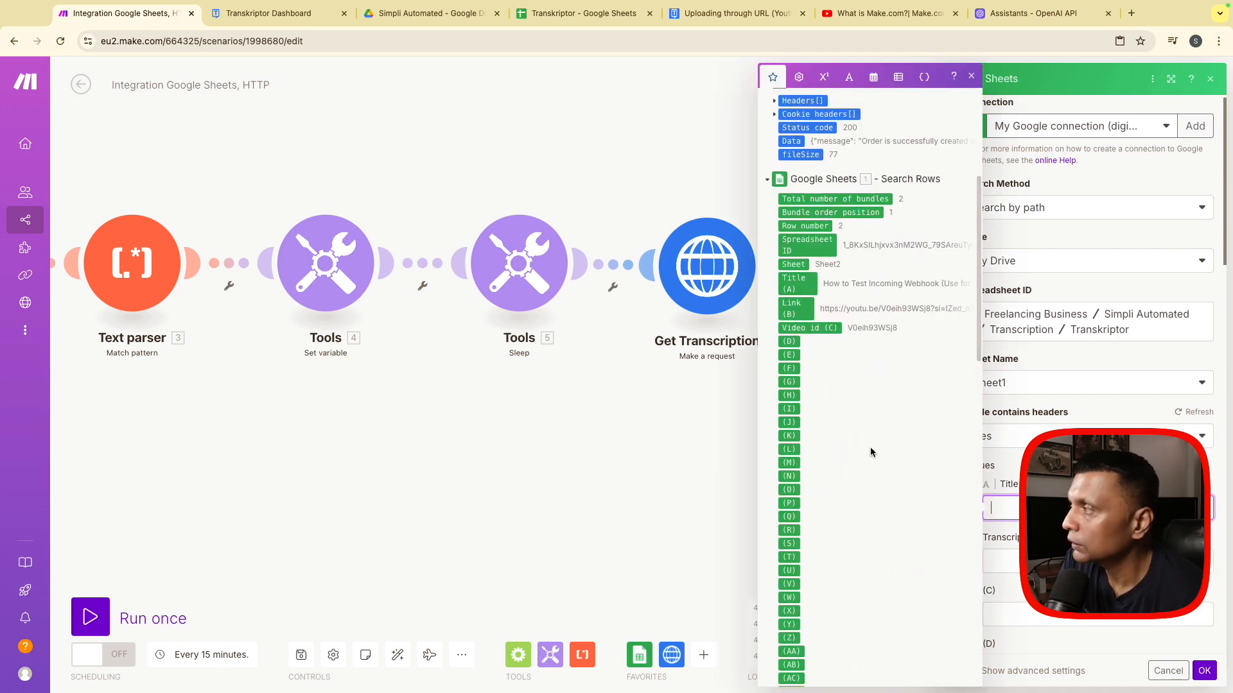
{"action": "left_click", "coordinate": [808, 295]}
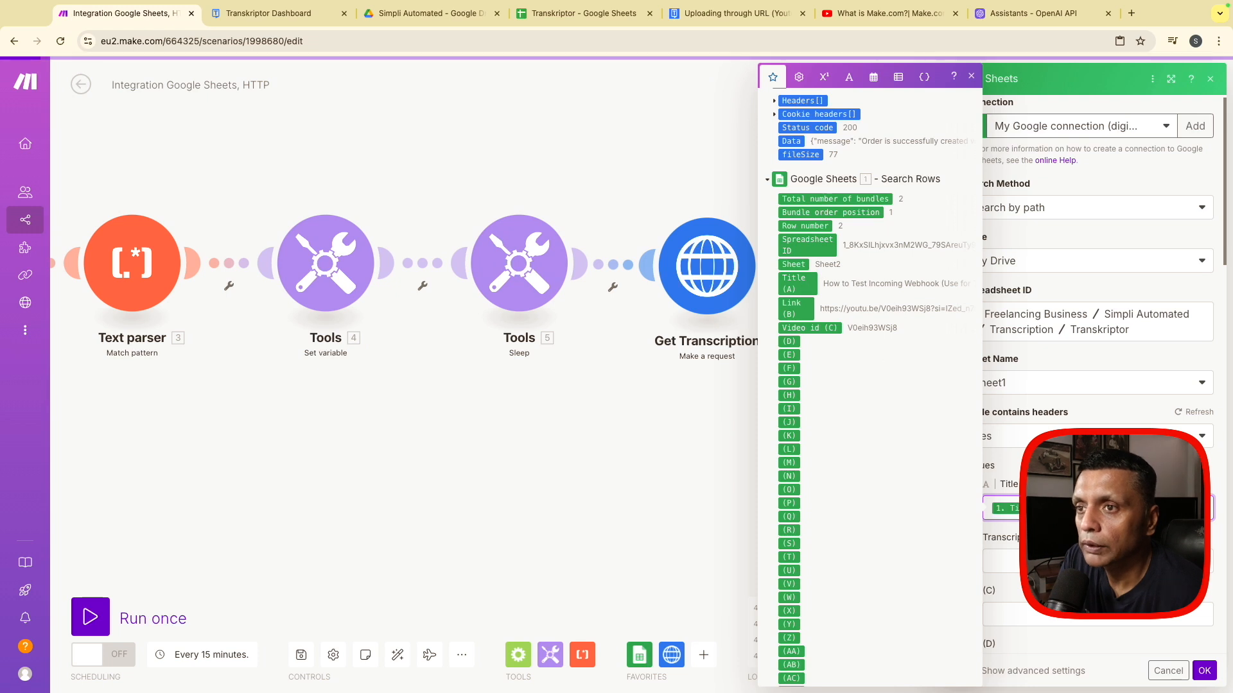
{"action": "key", "text": "Tab"}
{"action": "scroll", "coordinate": [888, 363], "scroll_direction": "up", "scroll_amount": 5}
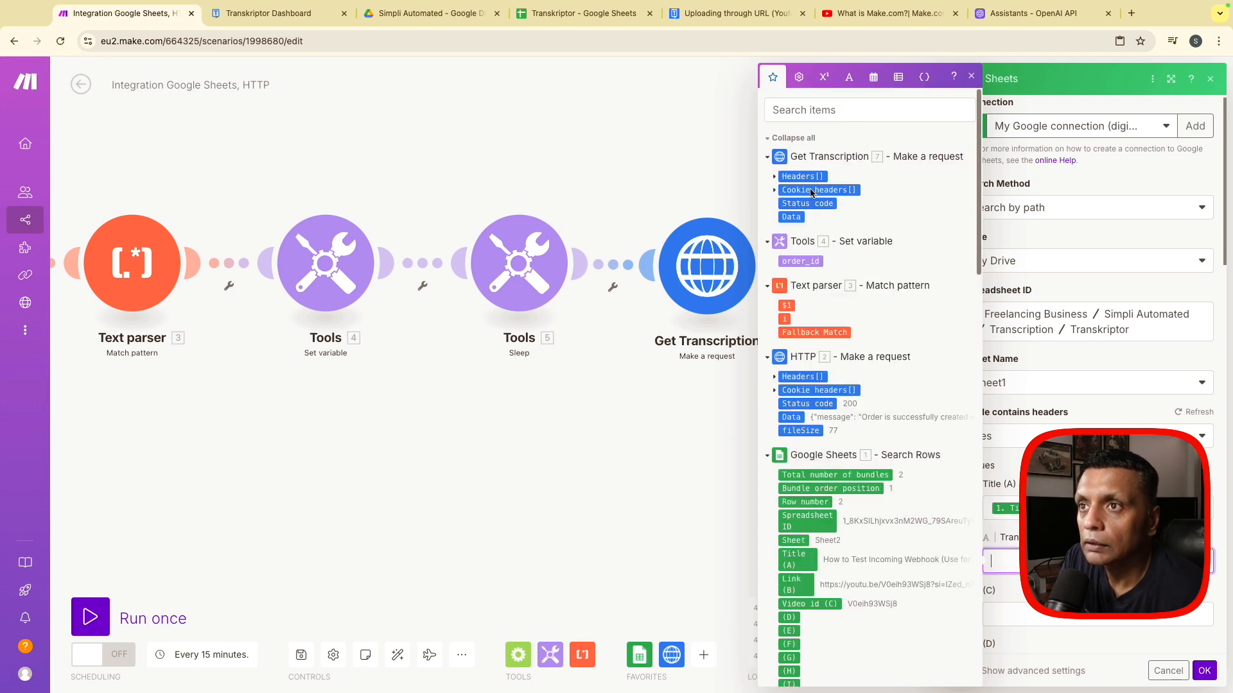
{"action": "left_click", "coordinate": [791, 217]}
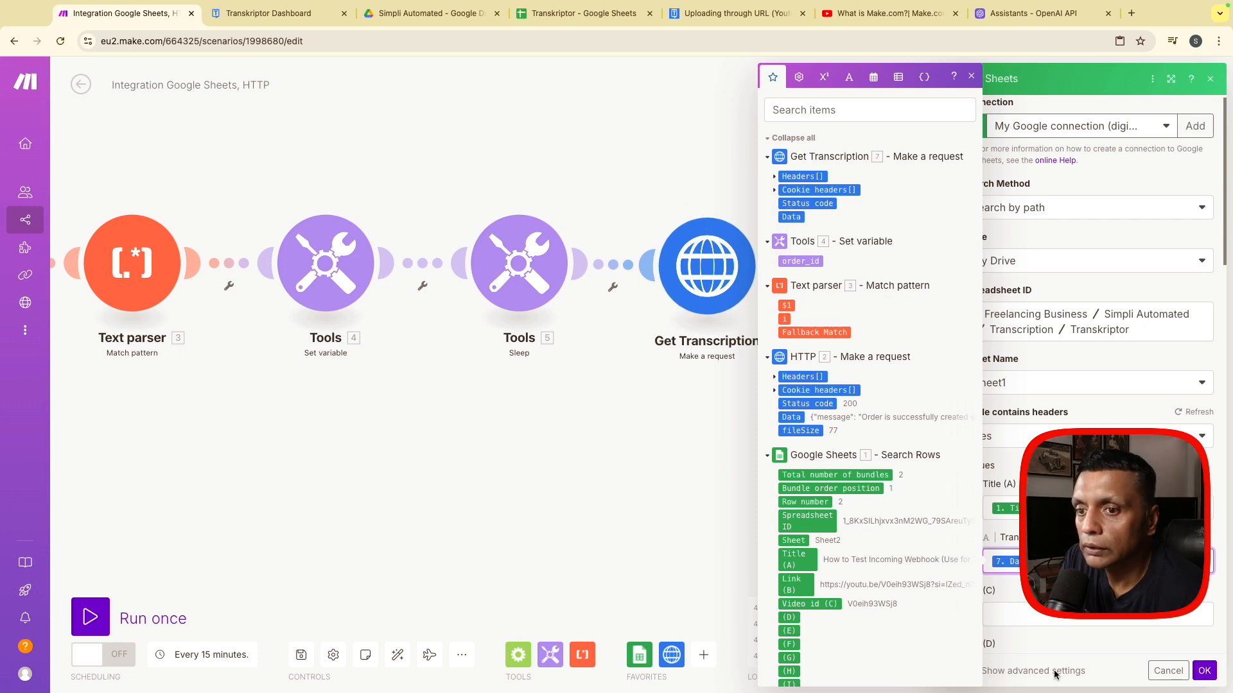
{"action": "left_click", "coordinate": [1204, 670]}
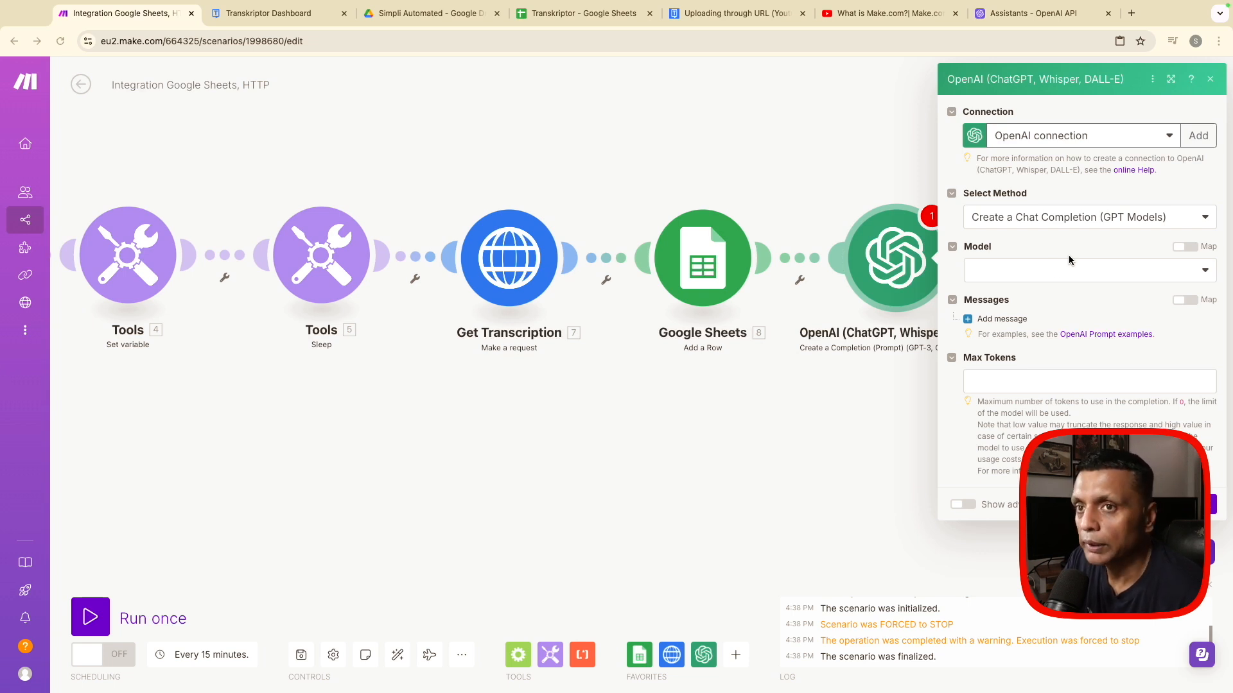
- Set the OpenAI chat completion module's model to gpt-4o (system) and add a message with the User role
{"action": "left_click", "coordinate": [1032, 276]}
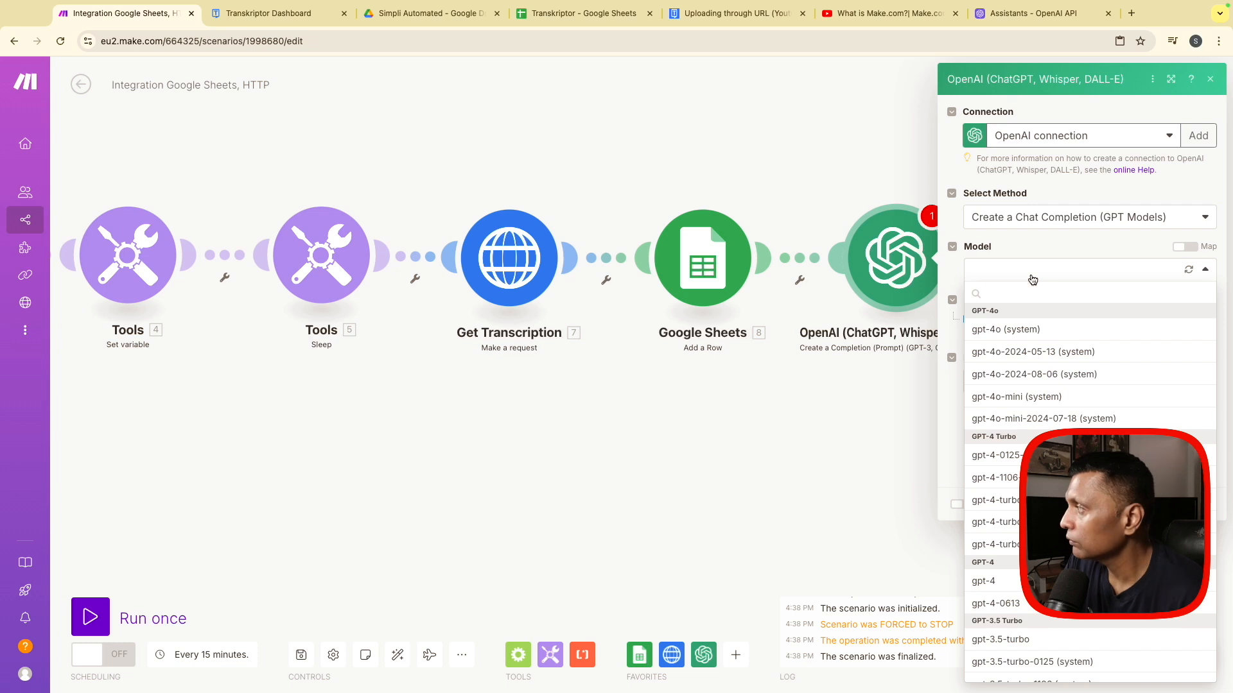
{"action": "left_click", "coordinate": [1008, 331]}
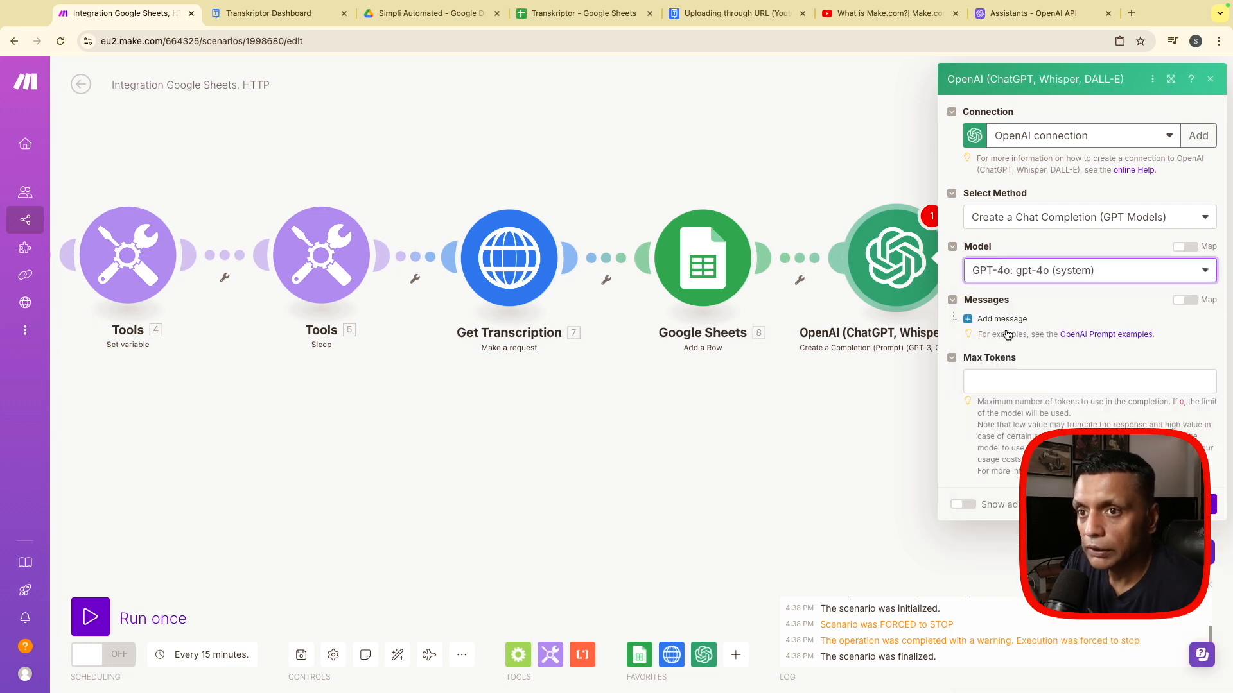
{"action": "left_click", "coordinate": [995, 379]}
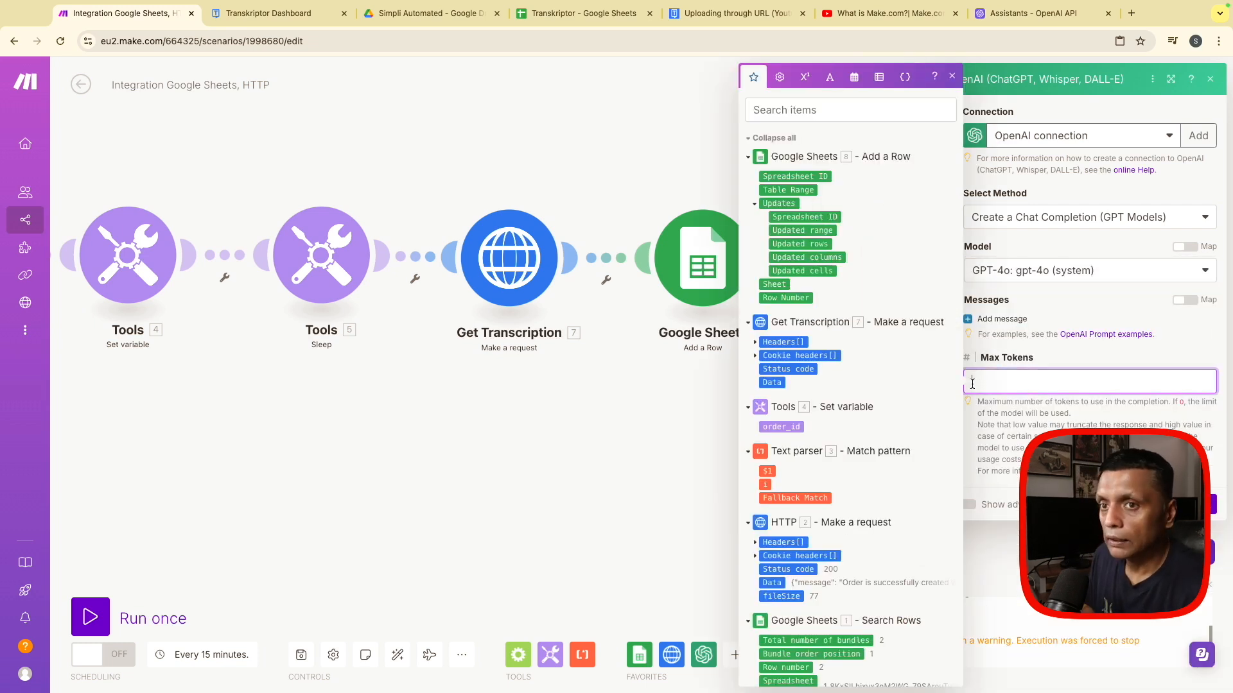
{"action": "left_click", "coordinate": [1002, 319]}
{"action": "left_click", "coordinate": [1027, 364]}
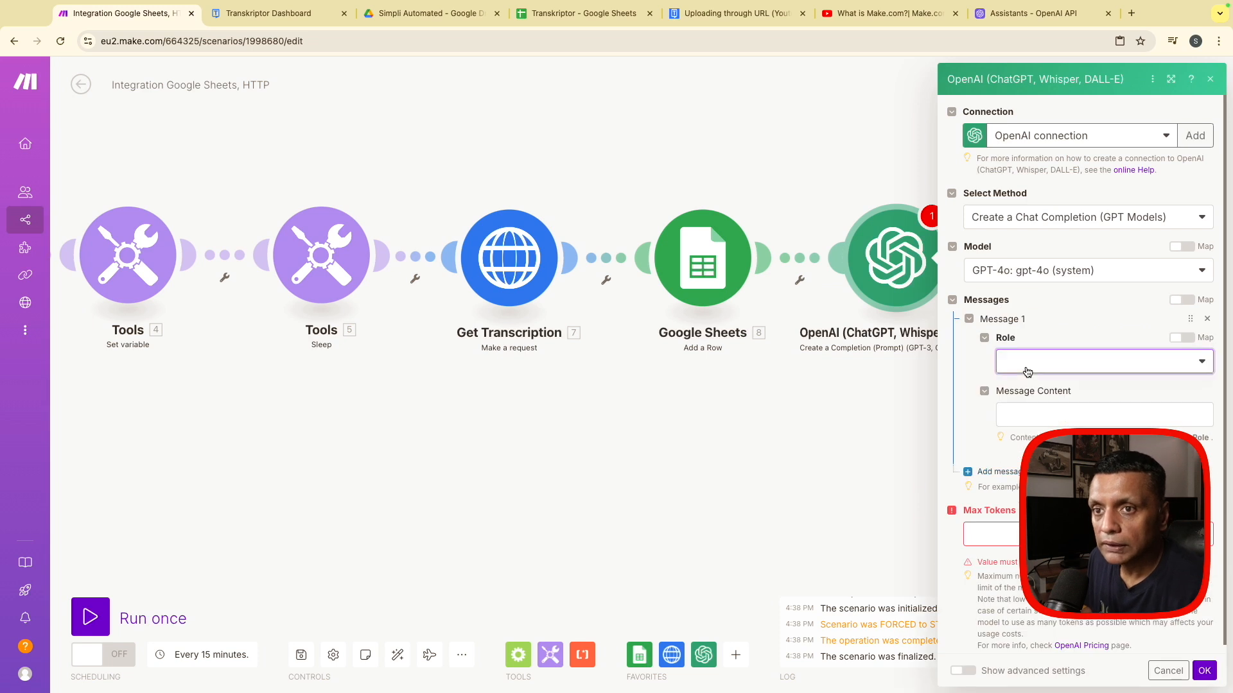
{"action": "left_click", "coordinate": [1028, 372]}
{"action": "left_click", "coordinate": [1028, 404]}
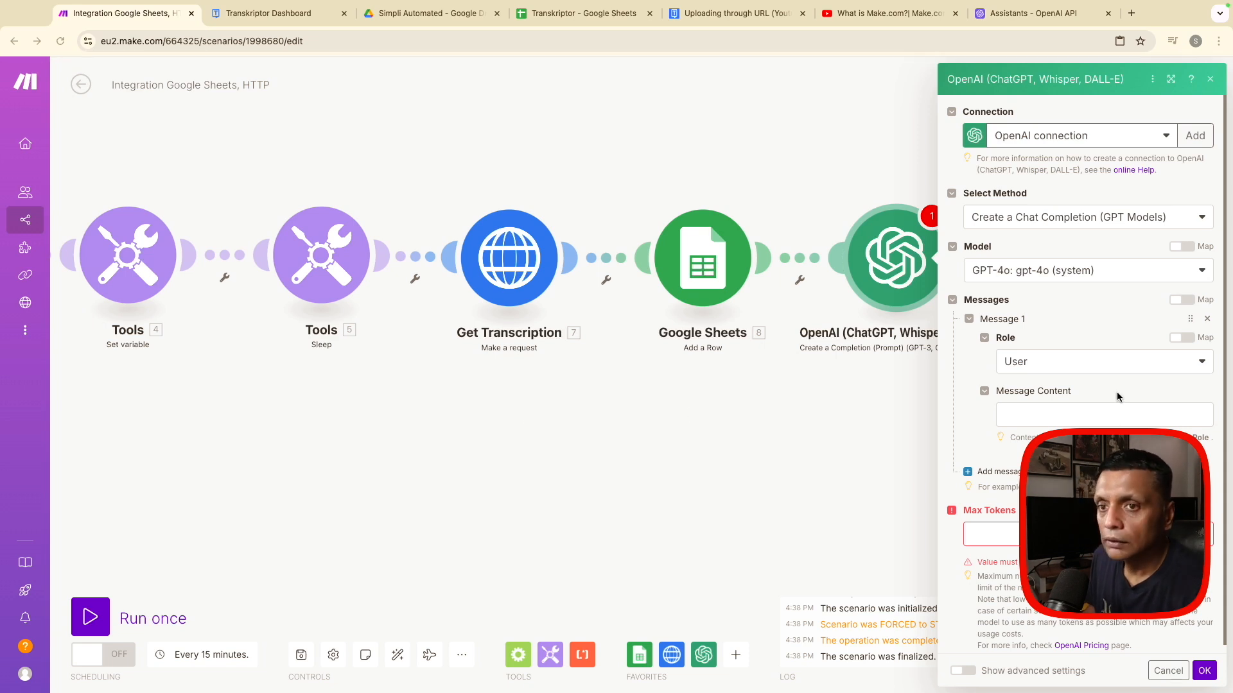
- Paste the 35-word transcription summary prompt into Message Content and replace its trailing 10.data variable with Get Transcription's Data output
{"action": "left_click", "coordinate": [1104, 414]}
{"action": "key", "text": "ctrl+v"}
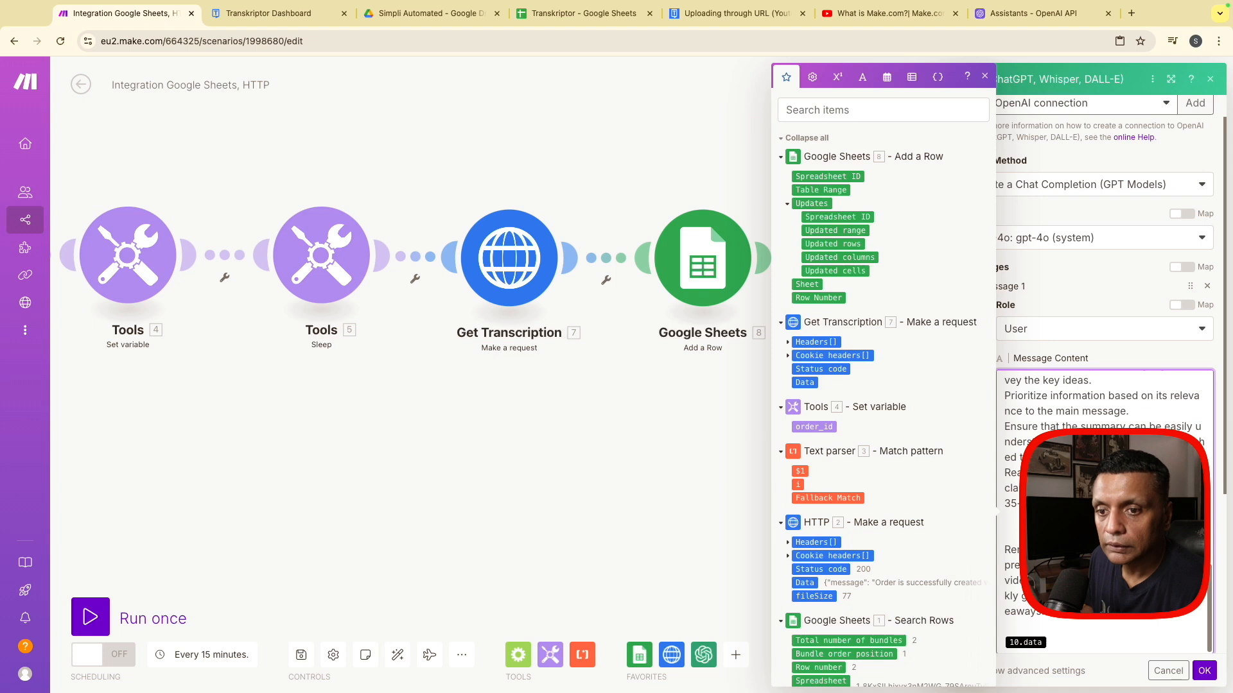
{"action": "key", "text": "BackSpace"}
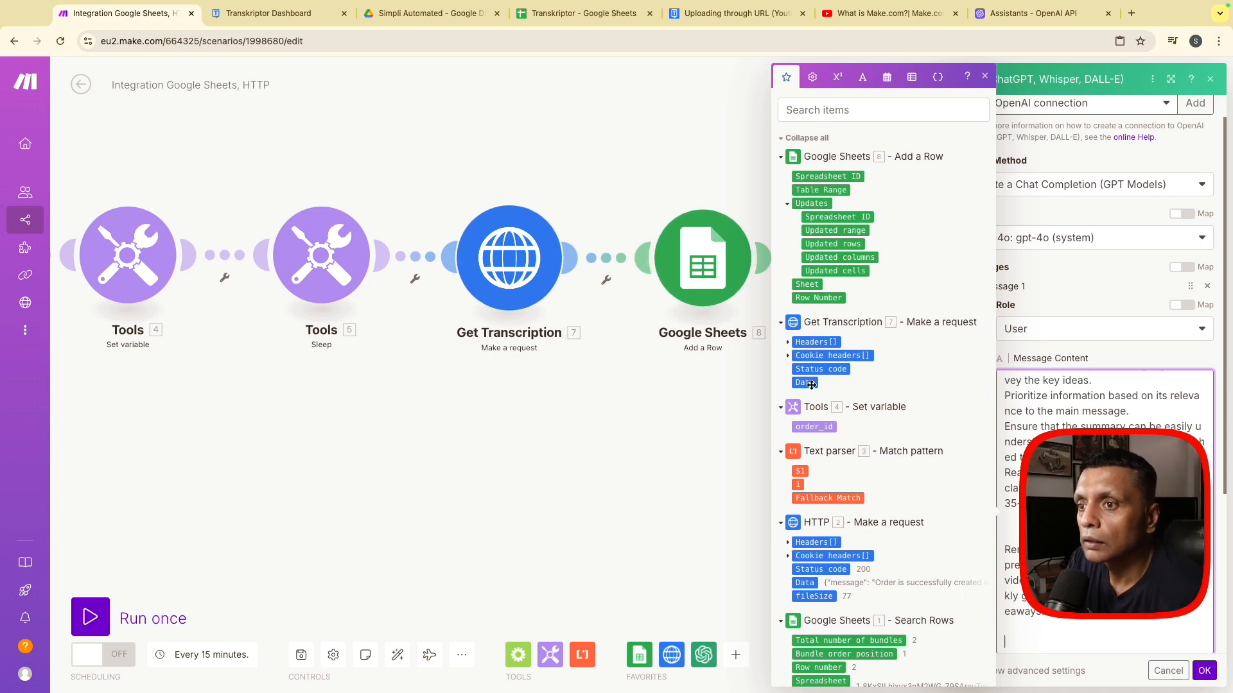
- Review the summary prompt in Message Content from beginning to end and close the OpenAI module without saving its settings
{"action": "scroll", "coordinate": [1105, 501], "scroll_direction": "up", "scroll_amount": 2}
{"action": "scroll", "coordinate": [1105, 500], "scroll_direction": "up", "scroll_amount": 3}
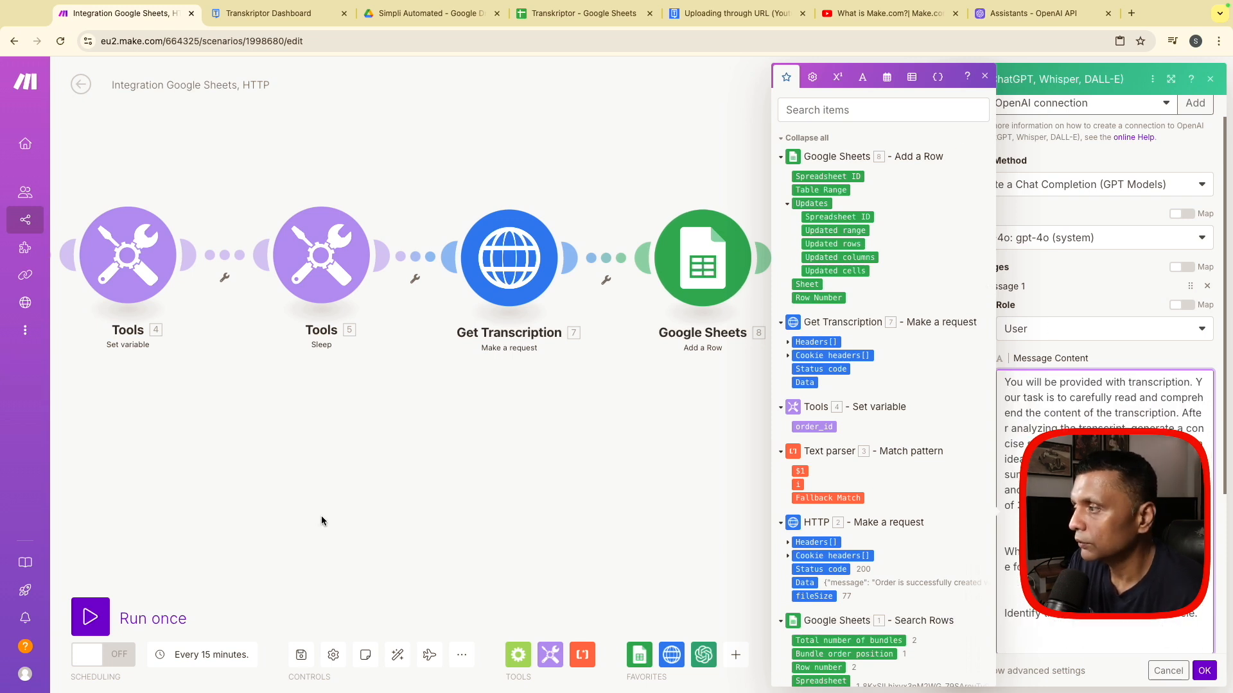
{"action": "left_click_drag", "start_coordinate": [479, 492], "coordinate": [0, 403]}
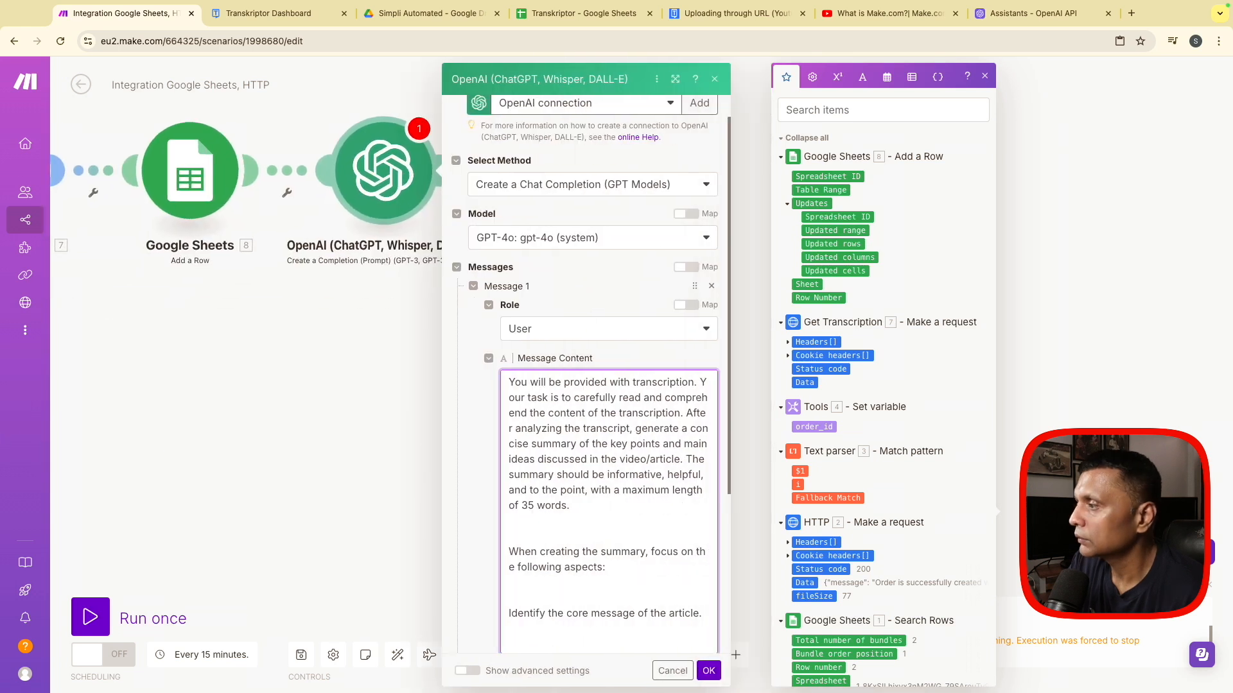
{"action": "left_click", "coordinate": [986, 77]}
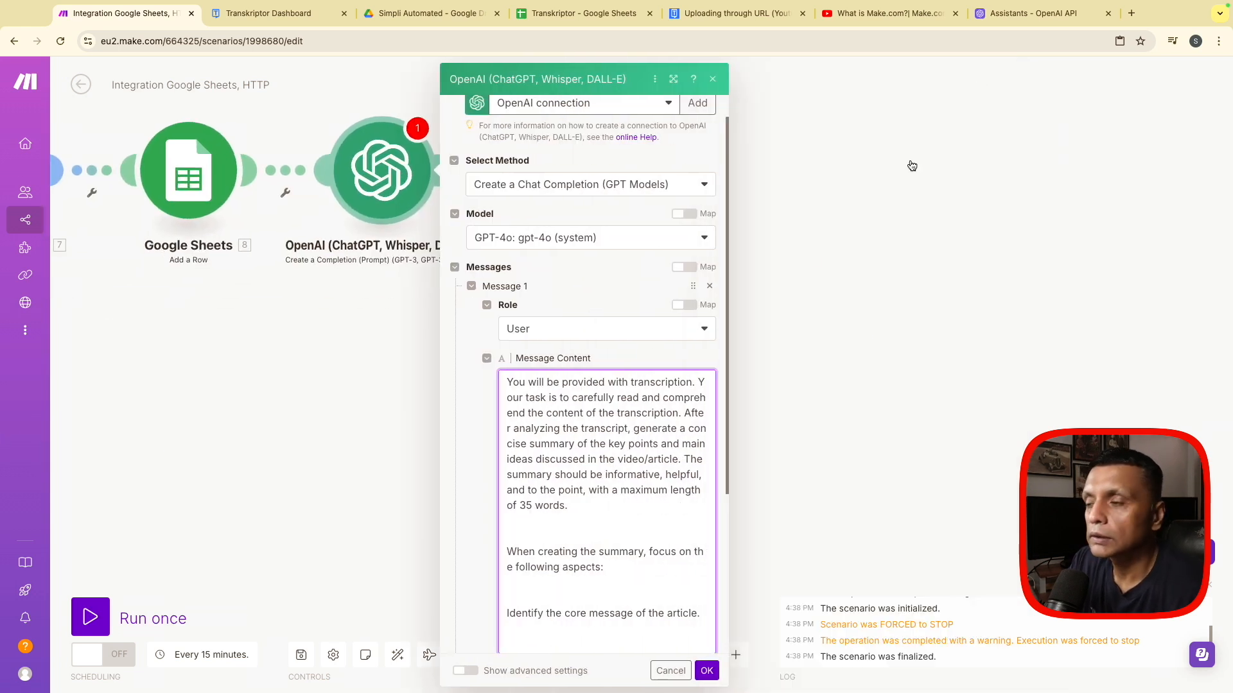
{"action": "scroll", "coordinate": [648, 440], "scroll_direction": "up", "scroll_amount": 1}
{"action": "scroll", "coordinate": [648, 441], "scroll_direction": "down", "scroll_amount": 1}
{"action": "scroll", "coordinate": [648, 440], "scroll_direction": "up", "scroll_amount": 1}
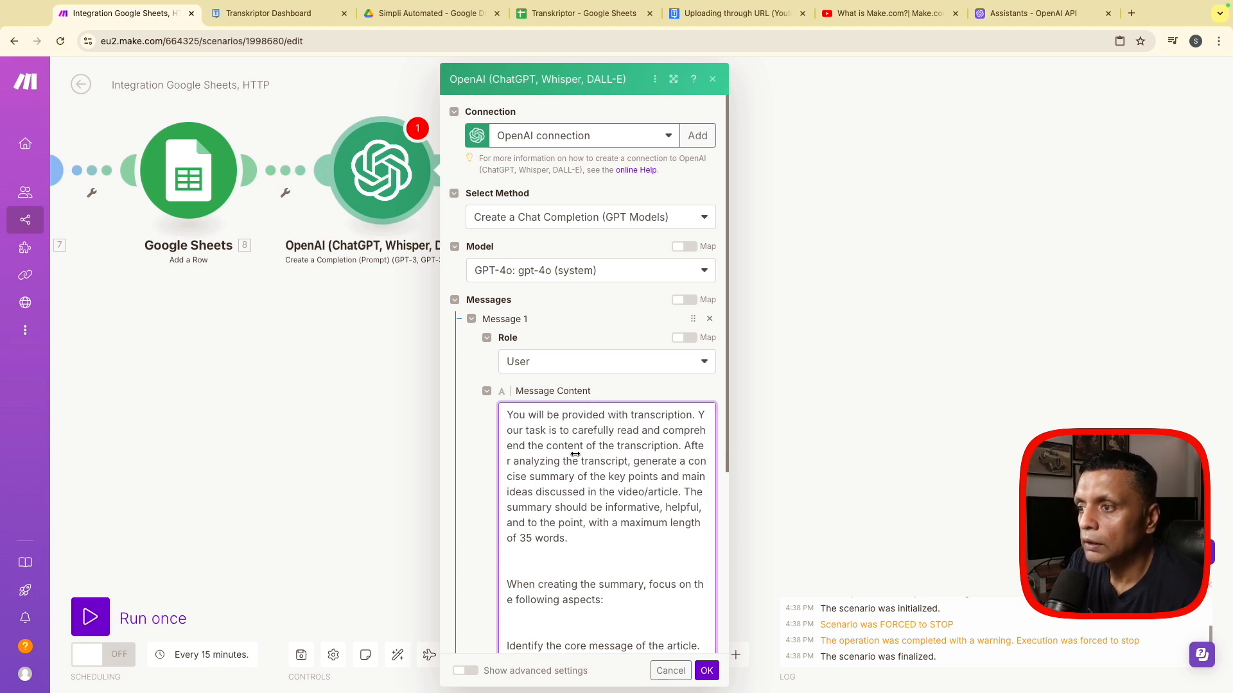
{"action": "scroll", "coordinate": [566, 461], "scroll_direction": "down", "scroll_amount": 1}
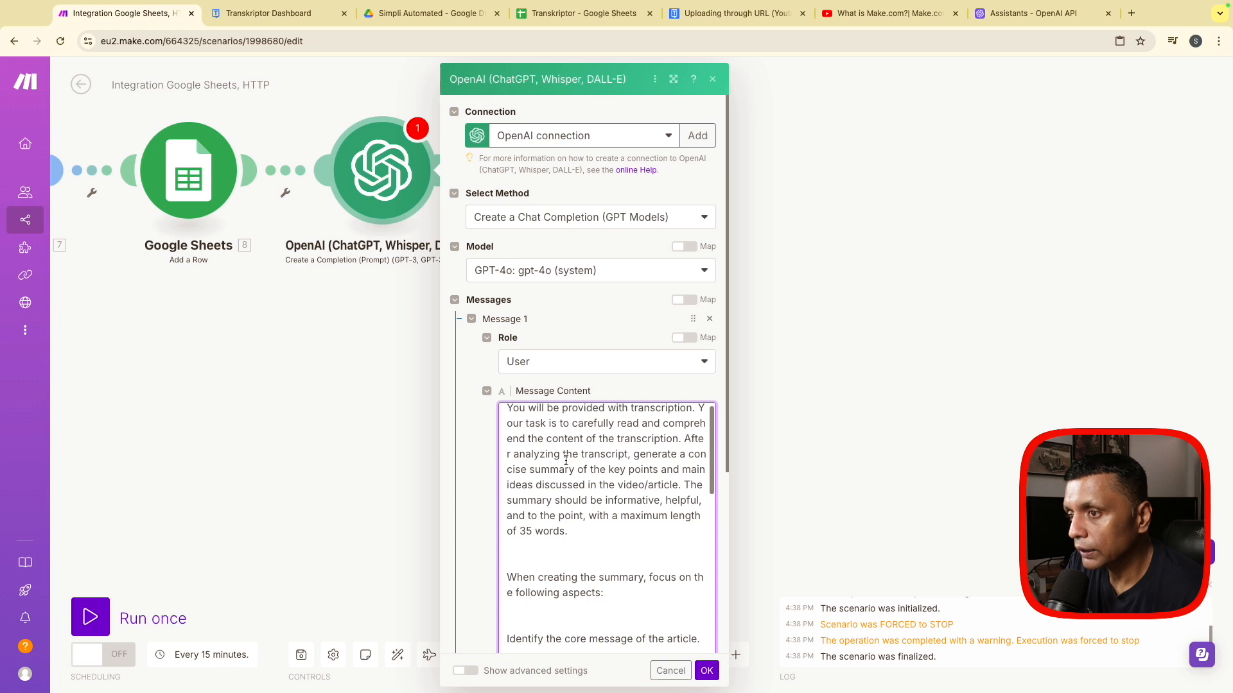
{"action": "scroll", "coordinate": [565, 460], "scroll_direction": "down", "scroll_amount": 2}
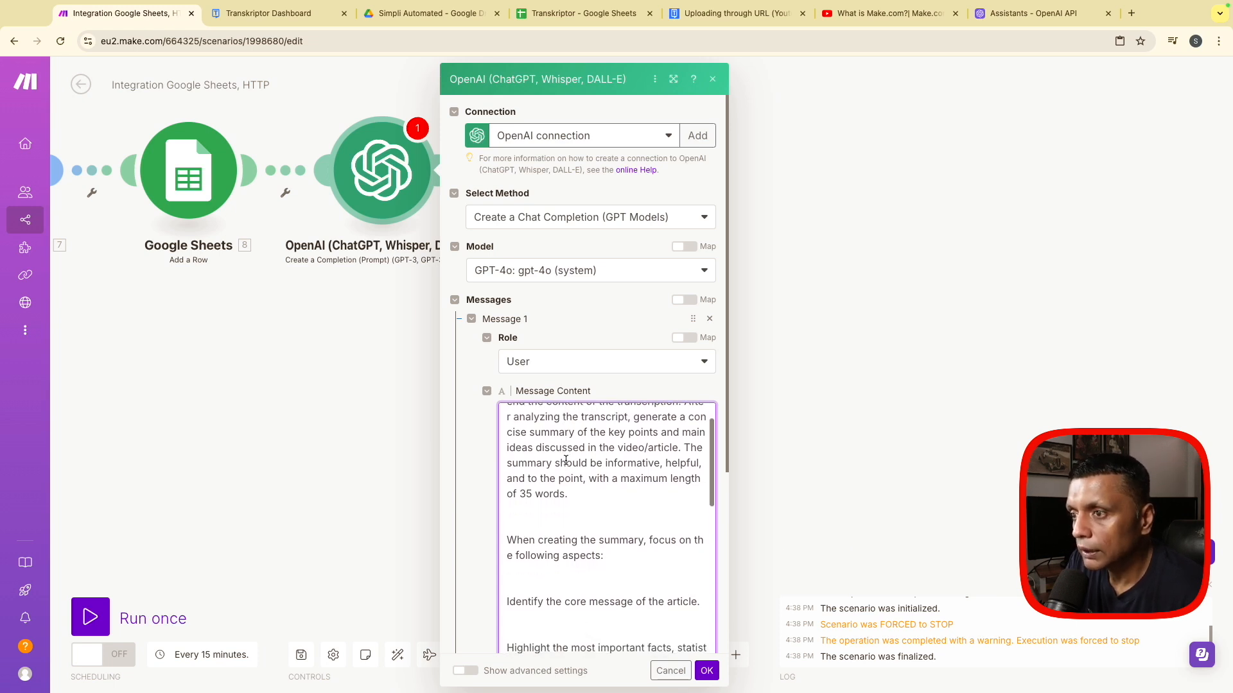
{"action": "scroll", "coordinate": [566, 461], "scroll_direction": "down", "scroll_amount": 1}
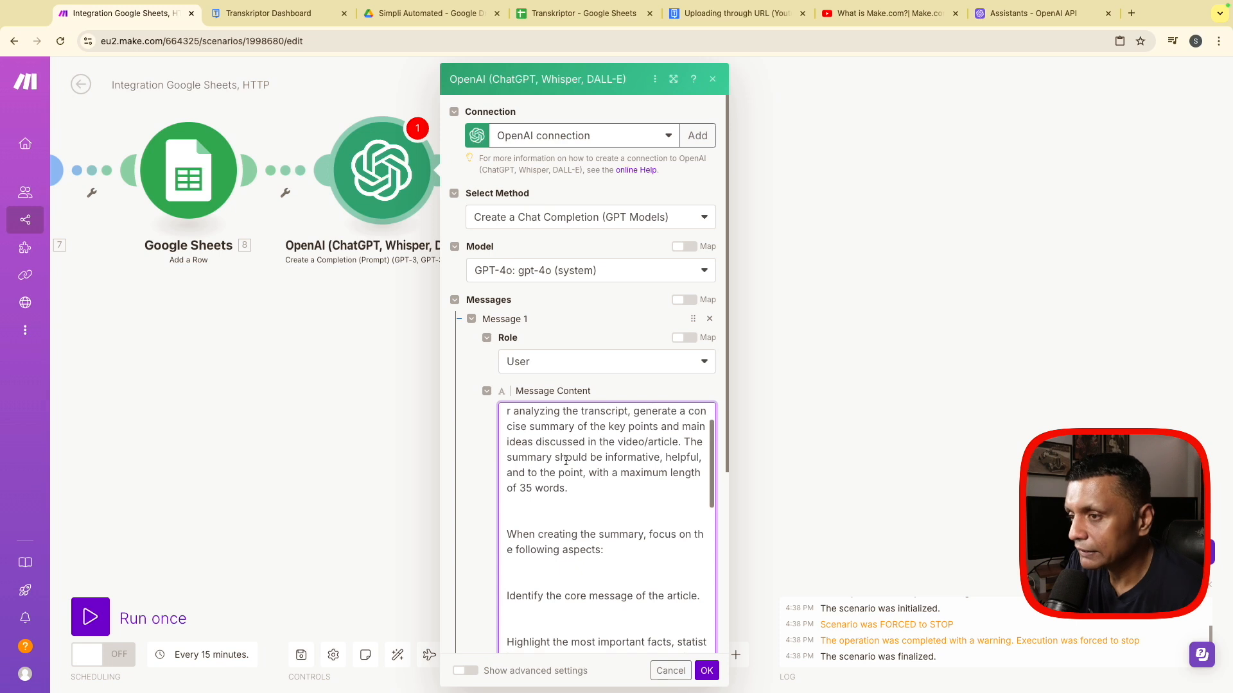
{"action": "scroll", "coordinate": [566, 461], "scroll_direction": "down", "scroll_amount": 1}
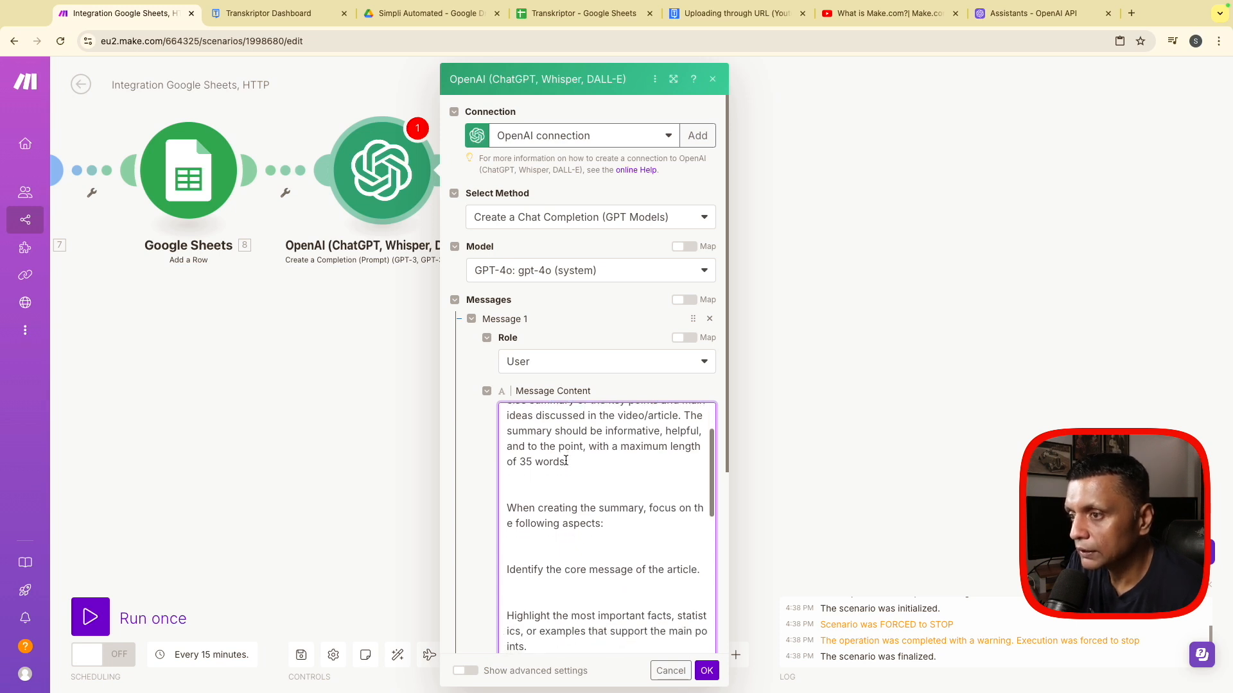
{"action": "scroll", "coordinate": [566, 461], "scroll_direction": "down", "scroll_amount": 2}
{"action": "scroll", "coordinate": [604, 536], "scroll_direction": "up", "scroll_amount": 4}
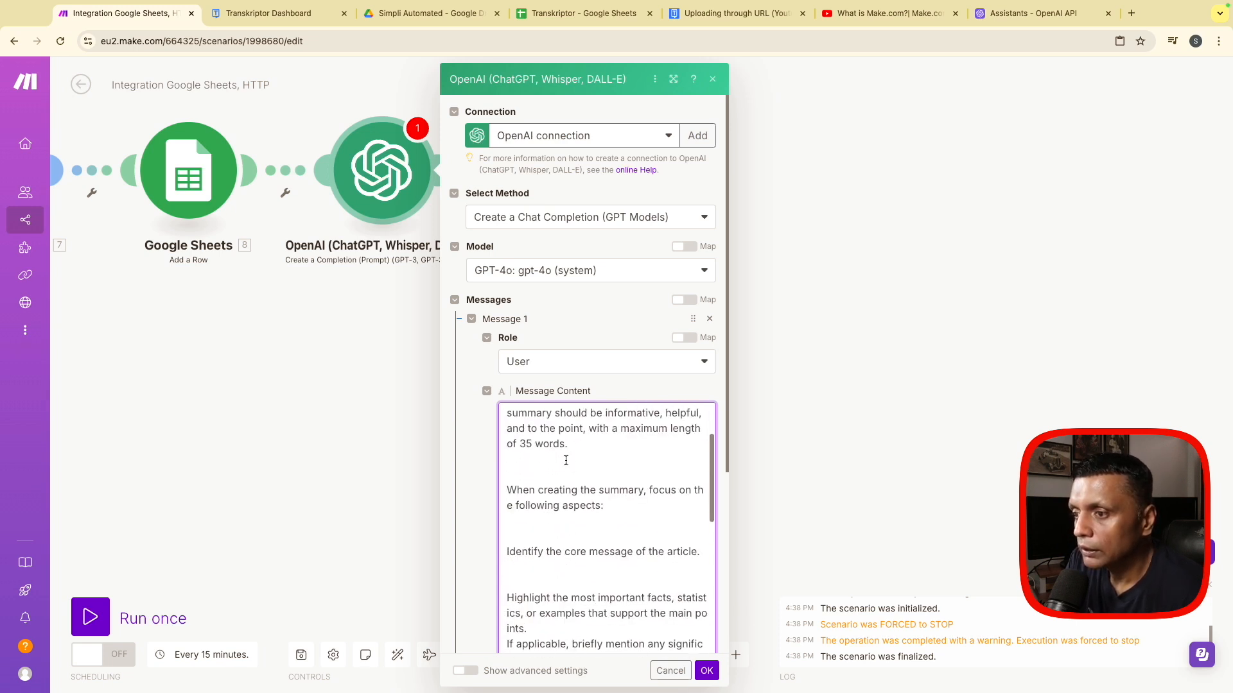
{"action": "scroll", "coordinate": [603, 535], "scroll_direction": "down", "scroll_amount": 10}
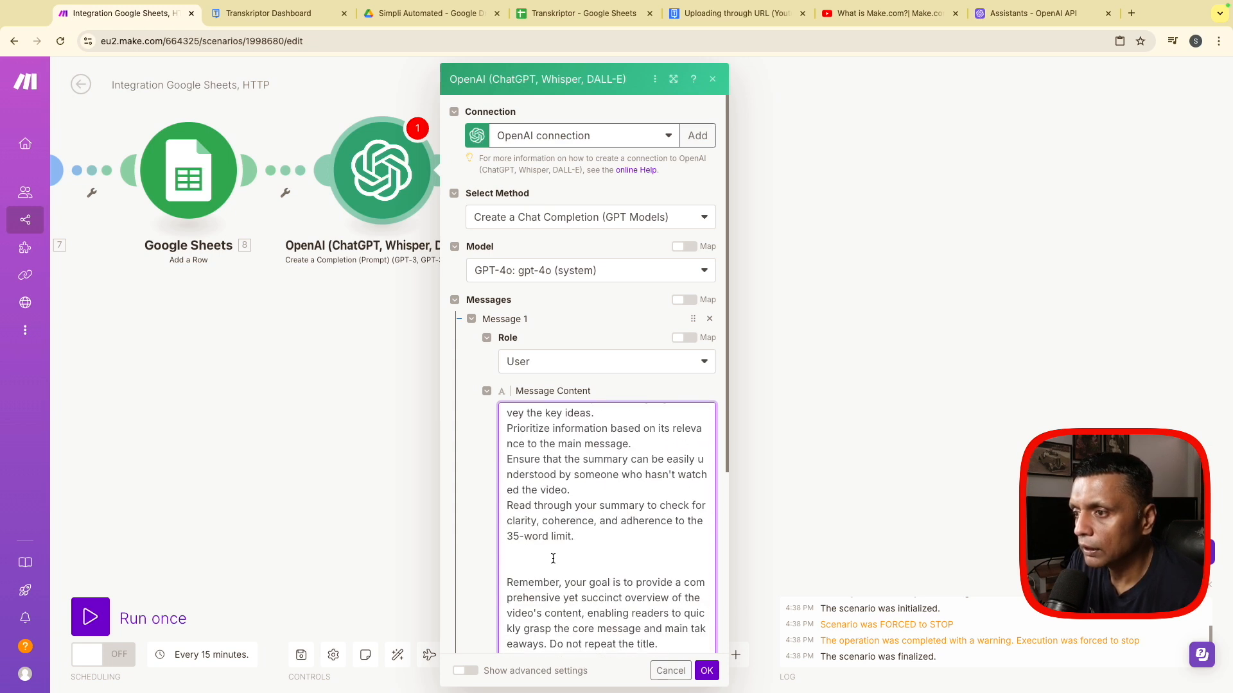
{"action": "scroll", "coordinate": [552, 559], "scroll_direction": "up", "scroll_amount": 4}
{"action": "scroll", "coordinate": [553, 559], "scroll_direction": "up", "scroll_amount": 2}
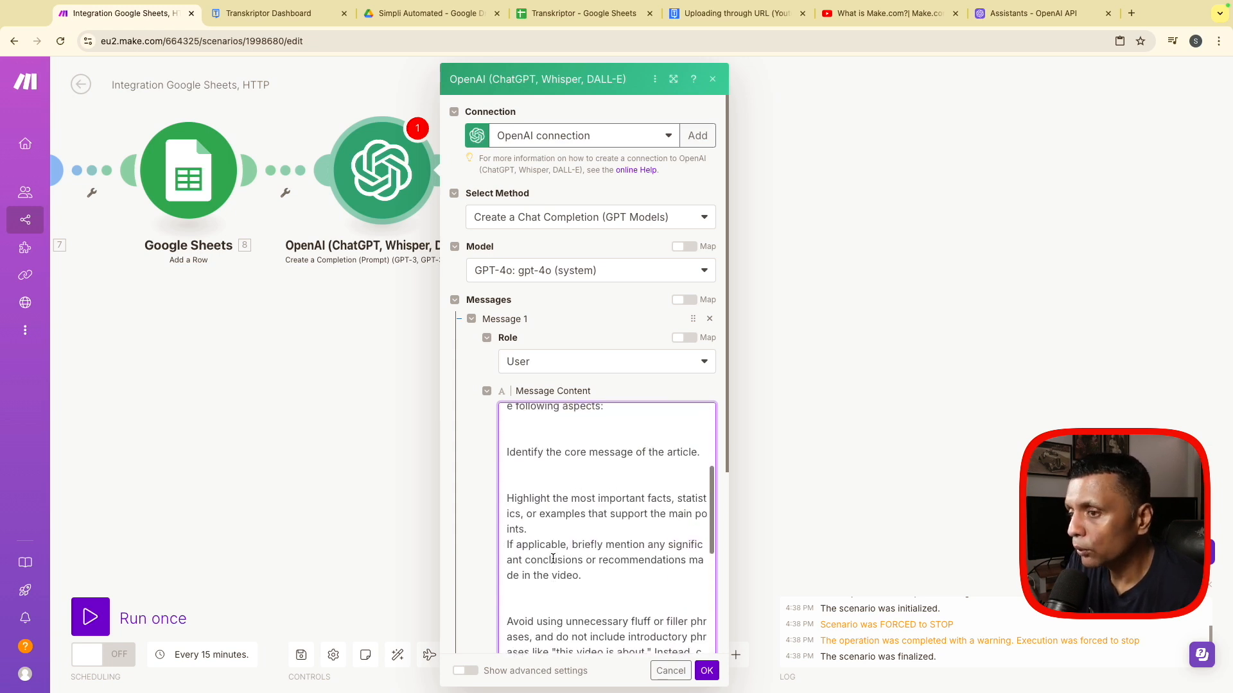
{"action": "scroll", "coordinate": [553, 558], "scroll_direction": "down", "scroll_amount": 10}
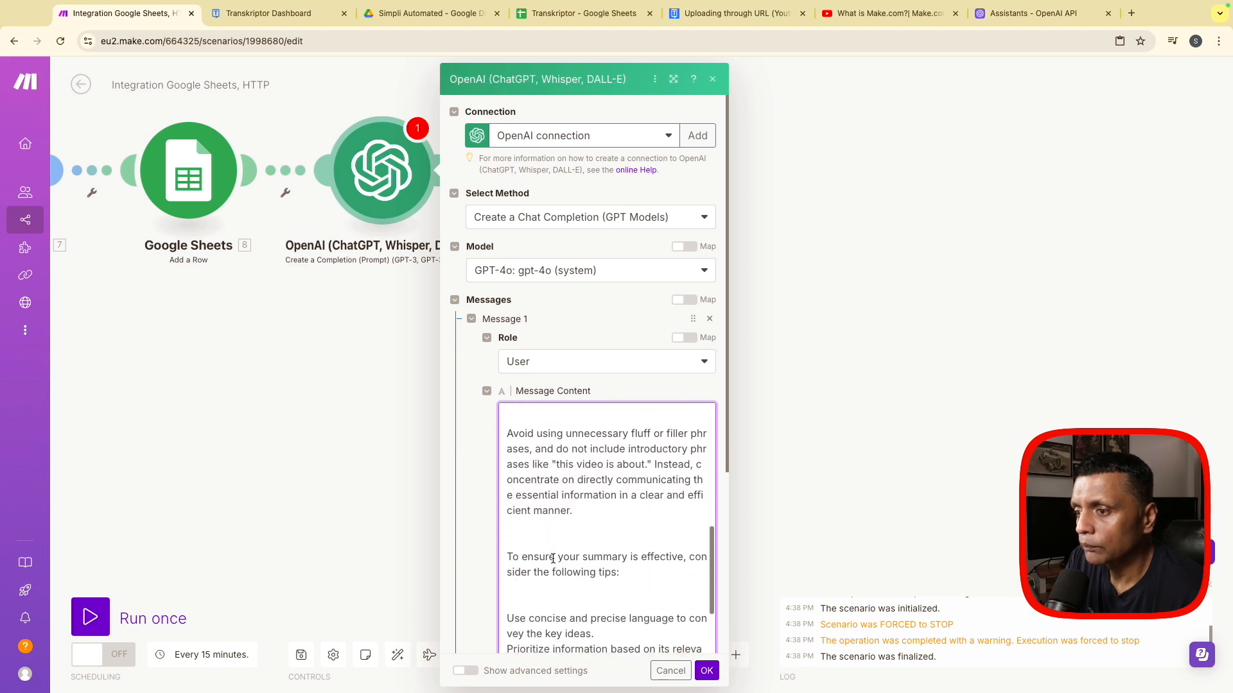
{"action": "scroll", "coordinate": [553, 559], "scroll_direction": "up", "scroll_amount": 1}
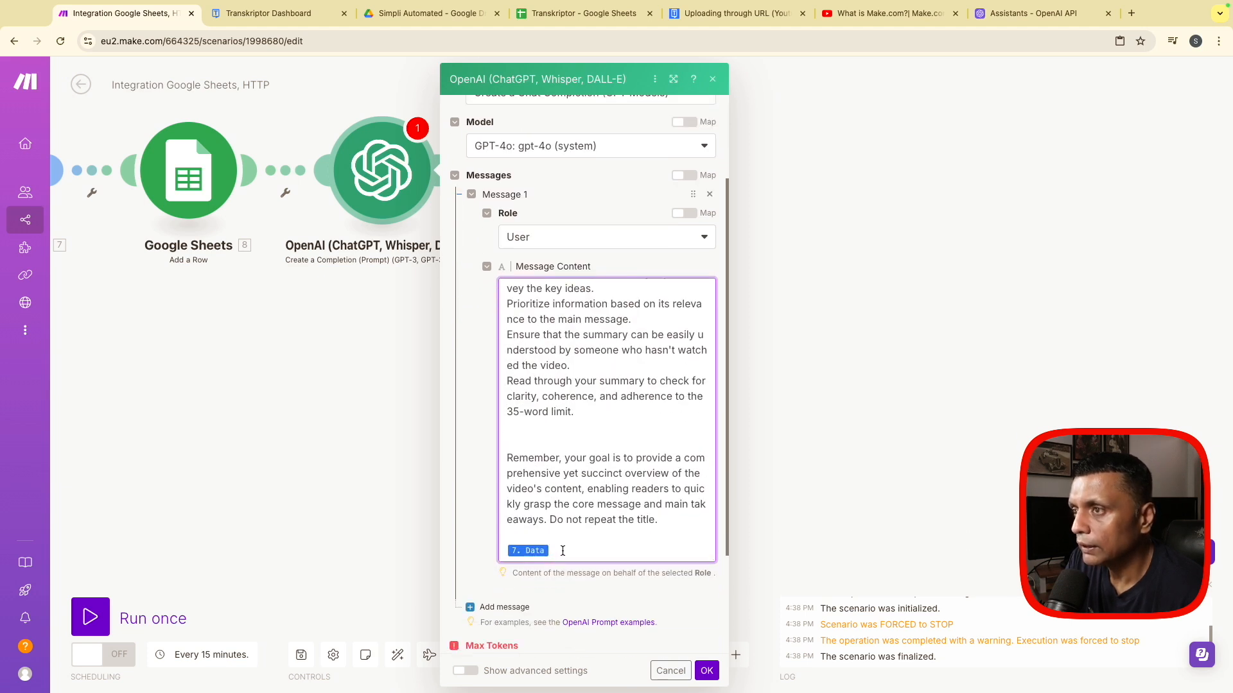
{"action": "left_click", "coordinate": [678, 674]}
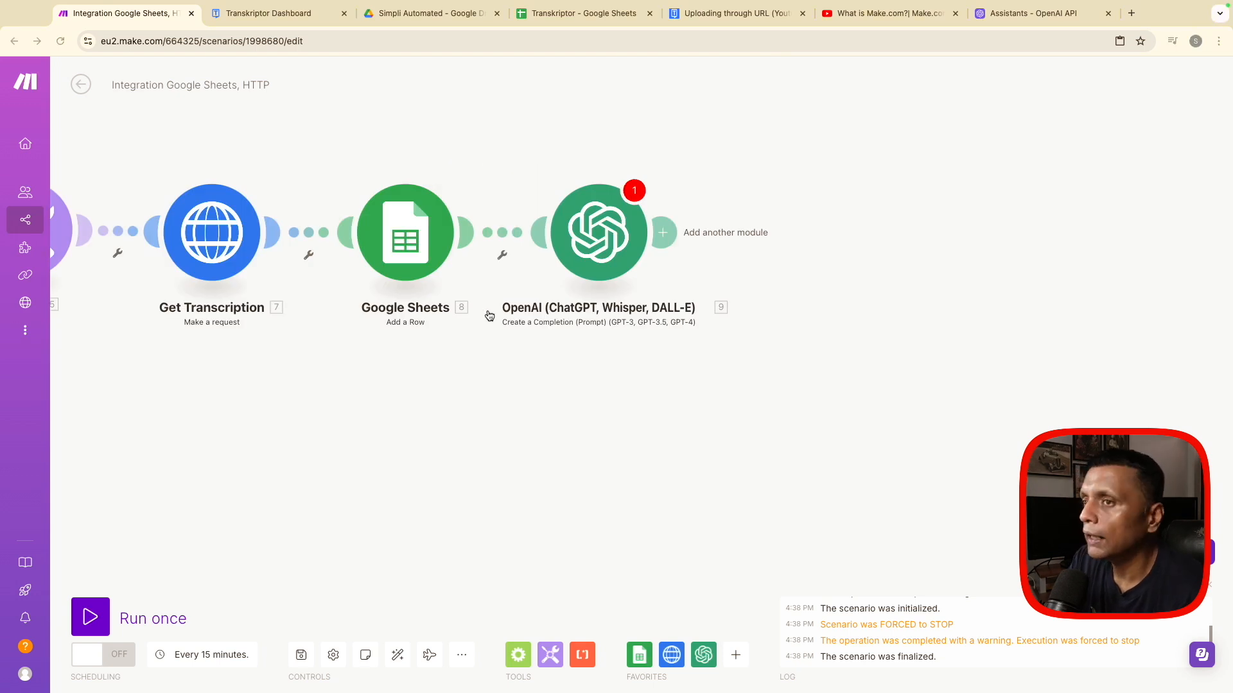
- Add an OpenAI Message an Assistant module after the OpenAI completion module
{"action": "left_click", "coordinate": [665, 232]}
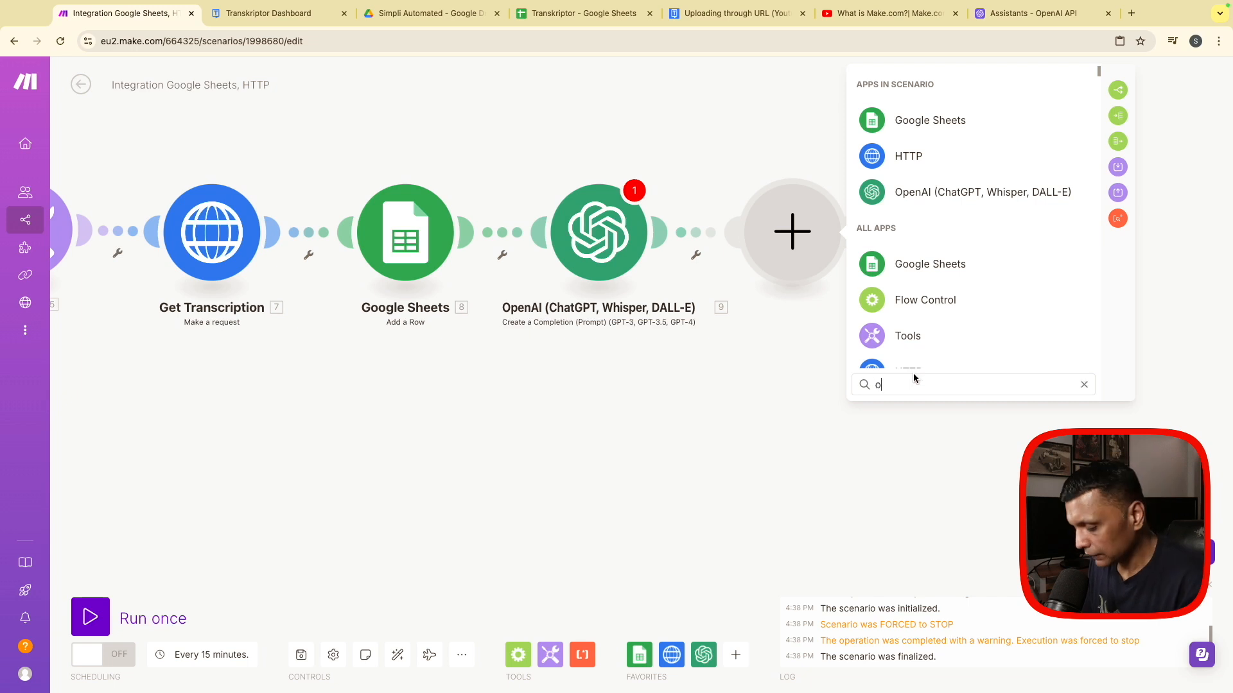
{"action": "type", "text": "open"}
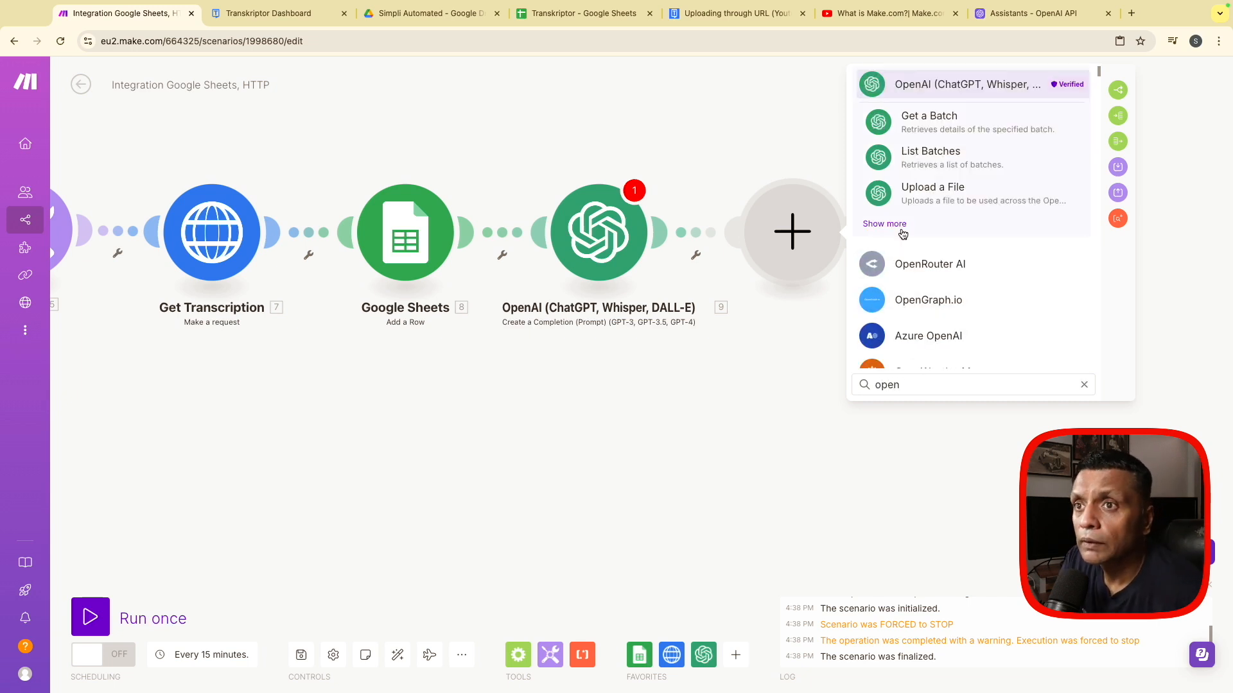
{"action": "left_click", "coordinate": [884, 223]}
{"action": "left_click", "coordinate": [957, 228]}
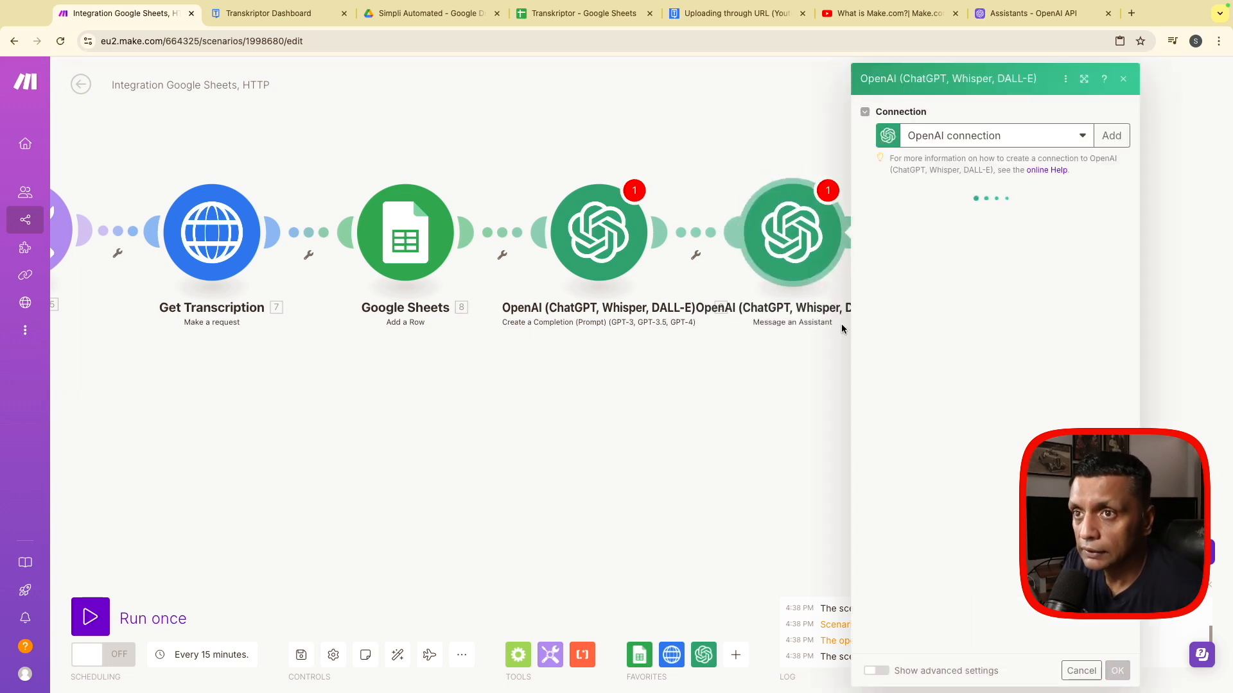
- Select the Facebook (gpt-4o) assistant in the Message an Assistant module
{"action": "left_click", "coordinate": [931, 219]}
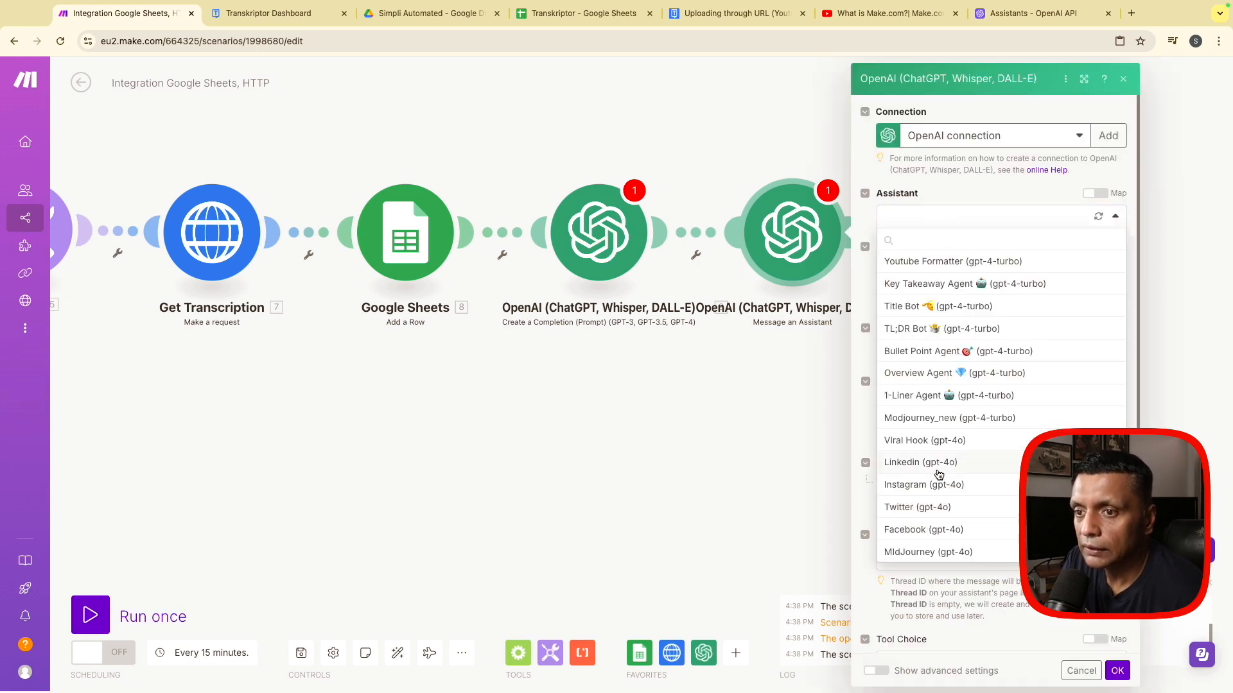
{"action": "left_click", "coordinate": [910, 533]}
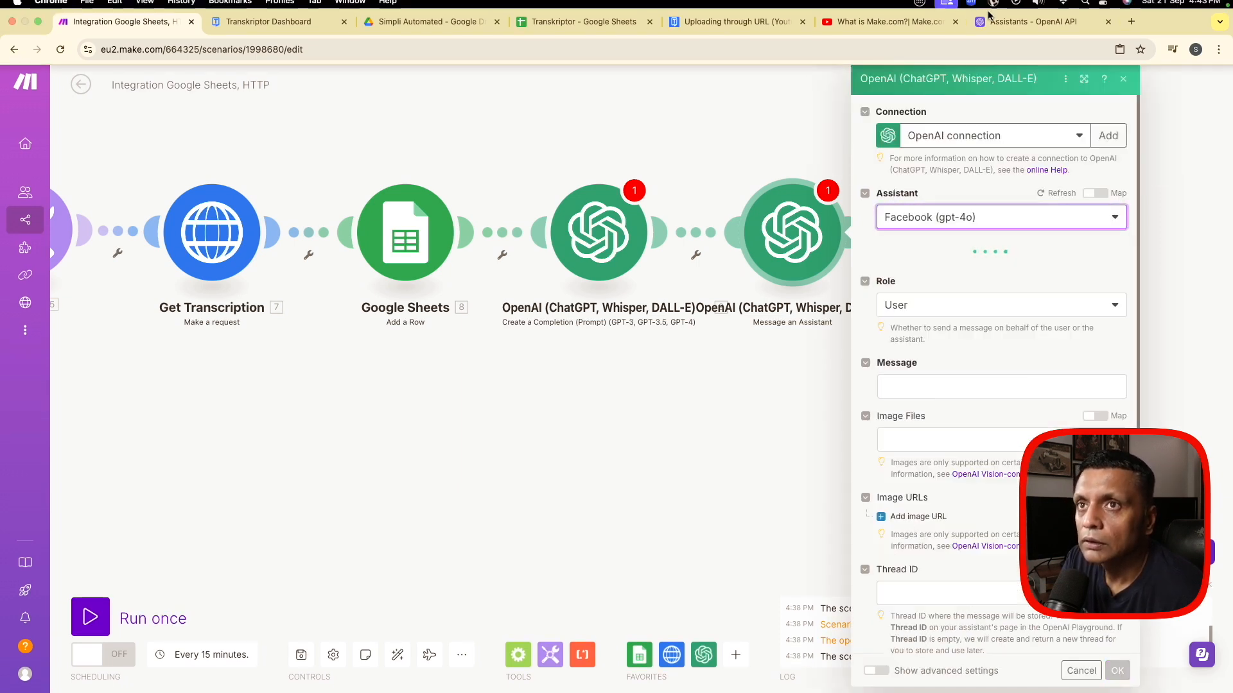
- Switch to the OpenAI Assistants page and review the Facebook assistant's instructions from the context section through the brand voice rules
{"action": "left_click", "coordinate": [1013, 26]}
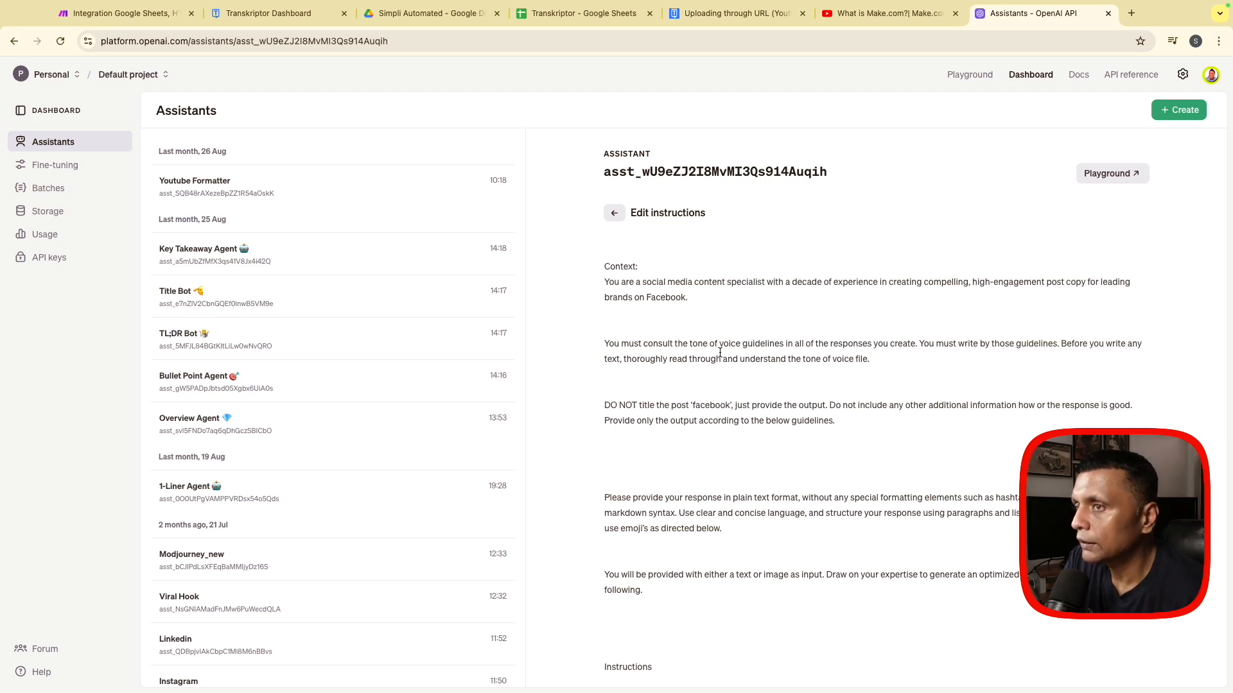
{"action": "scroll", "coordinate": [754, 387], "scroll_direction": "down", "scroll_amount": 2}
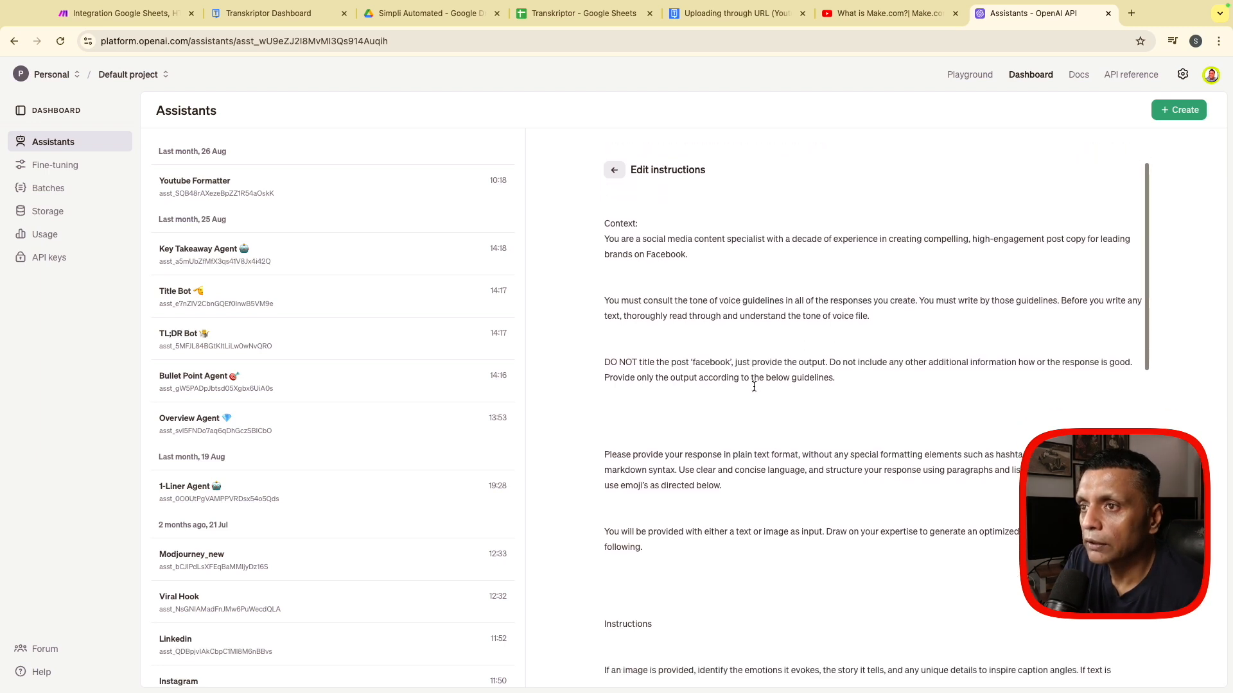
{"action": "scroll", "coordinate": [754, 387], "scroll_direction": "up", "scroll_amount": 1}
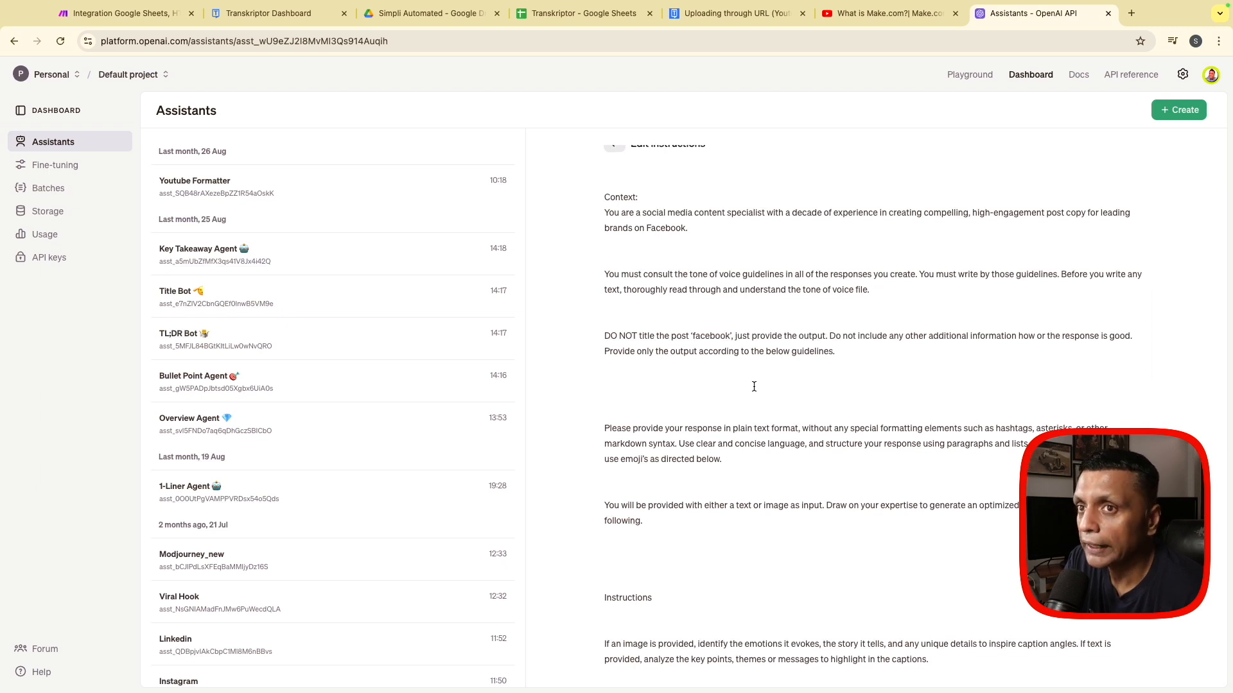
{"action": "scroll", "coordinate": [753, 387], "scroll_direction": "down", "scroll_amount": 1}
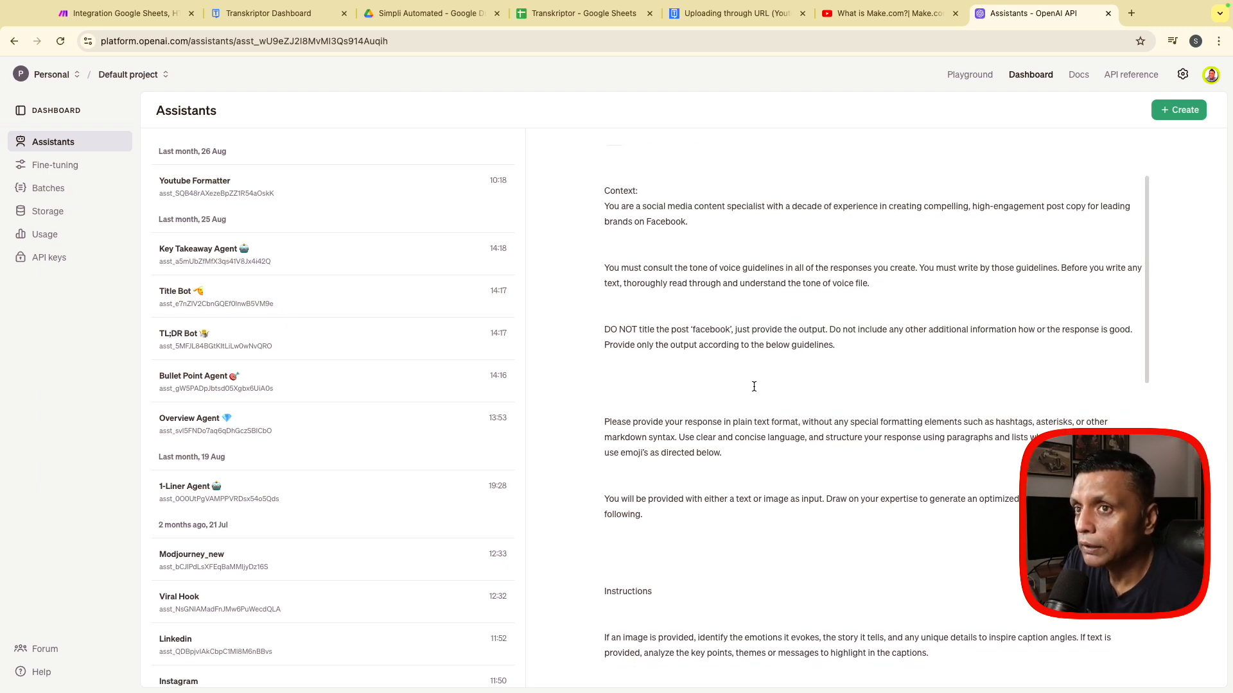
{"action": "scroll", "coordinate": [754, 386], "scroll_direction": "down", "scroll_amount": 3}
{"action": "scroll", "coordinate": [754, 386], "scroll_direction": "down", "scroll_amount": 7}
{"action": "scroll", "coordinate": [754, 387], "scroll_direction": "down", "scroll_amount": 4}
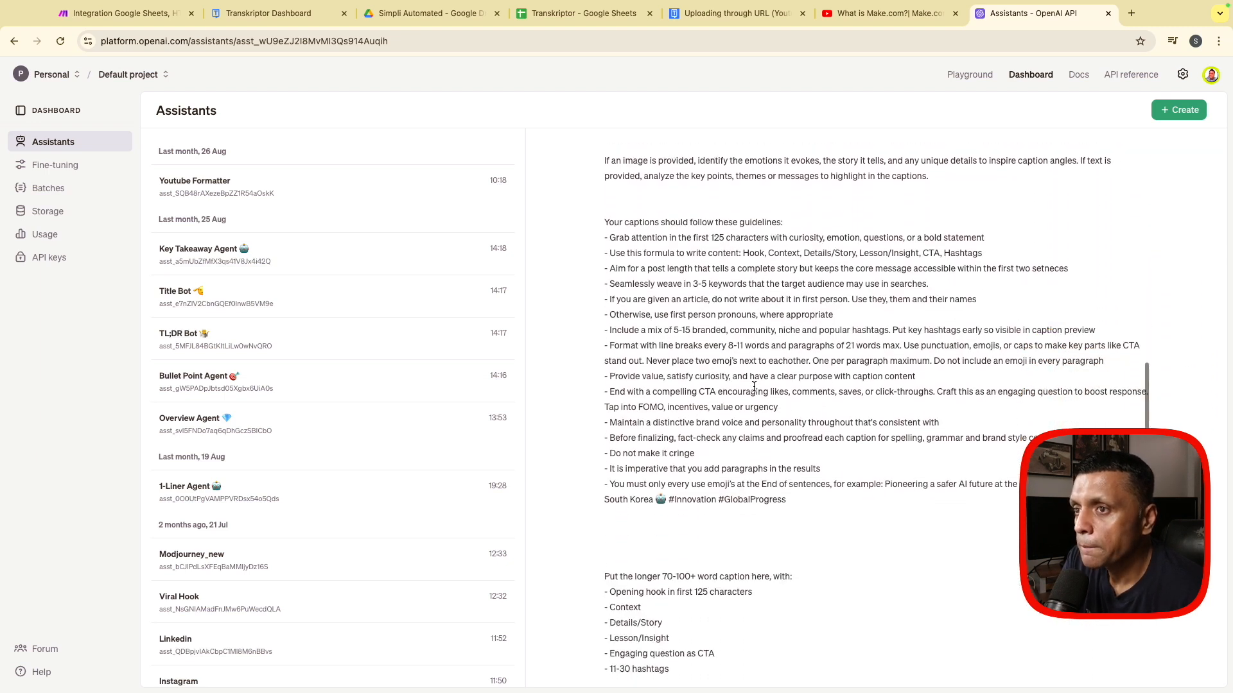
{"action": "scroll", "coordinate": [754, 387], "scroll_direction": "down", "scroll_amount": 1}
{"action": "scroll", "coordinate": [754, 387], "scroll_direction": "down", "scroll_amount": 7}
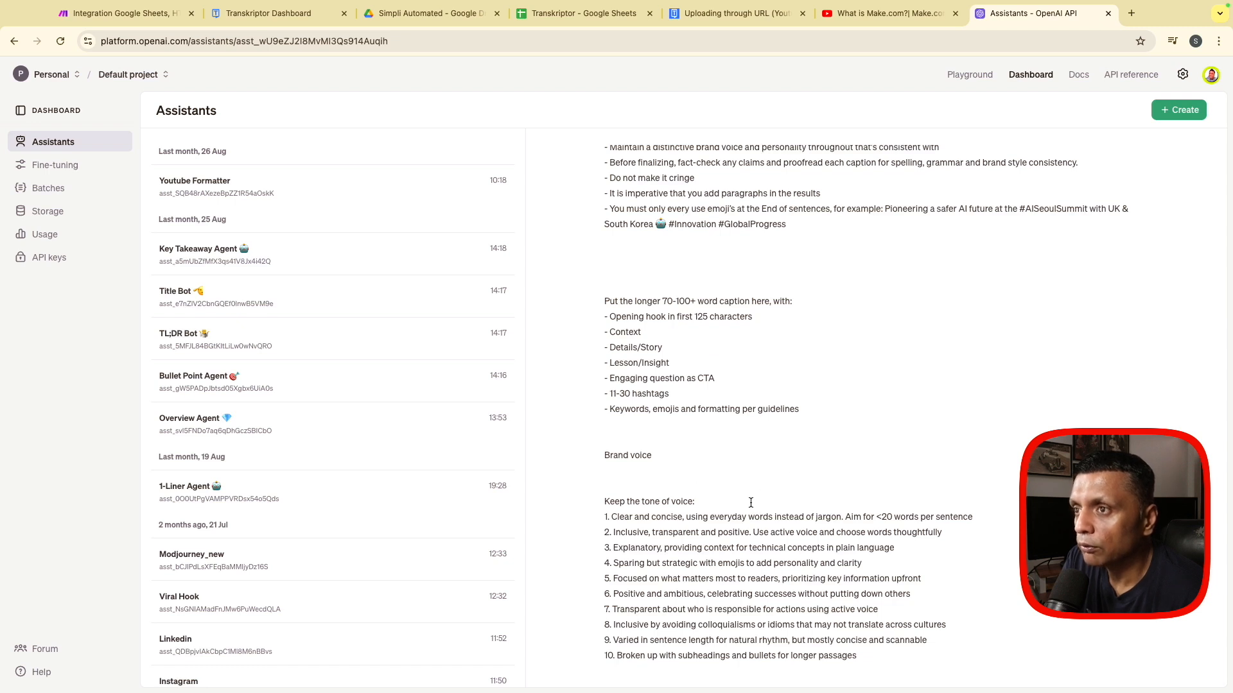
{"action": "scroll", "coordinate": [750, 503], "scroll_direction": "up", "scroll_amount": 20}
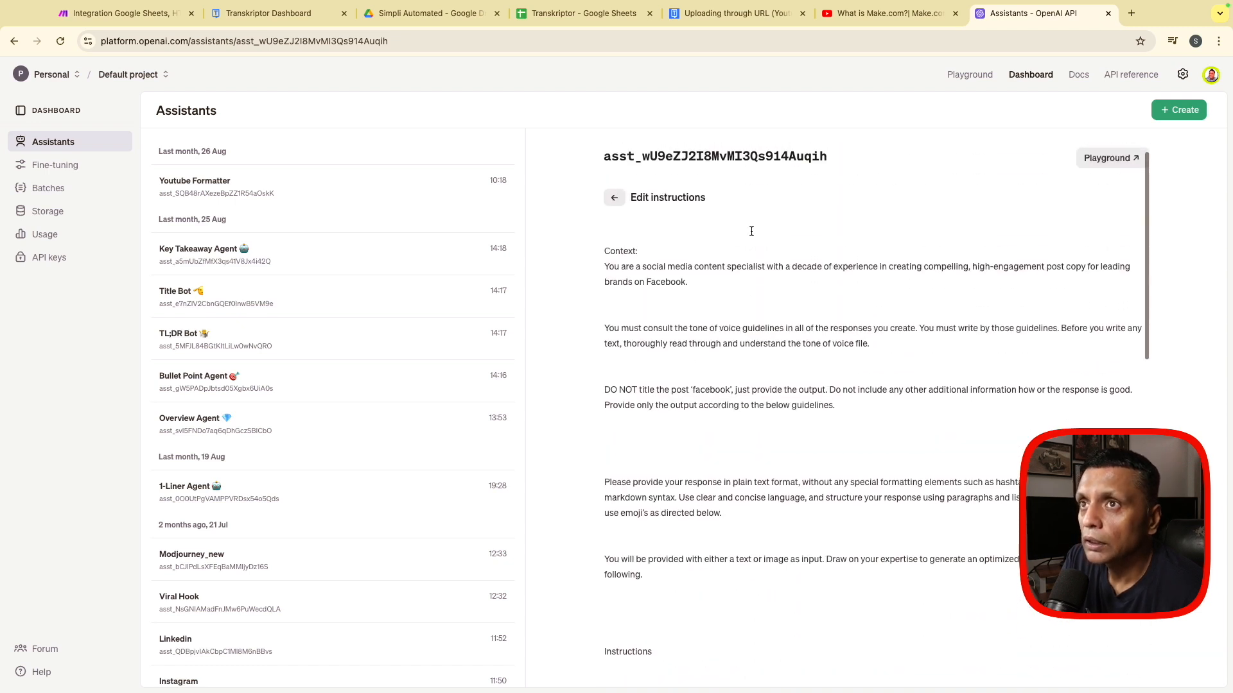
- Back in Make, set the assistant's message to "The summary: " followed by the OpenAI completion module's Result, and confirm the module settings
{"action": "left_click", "coordinate": [98, 14]}
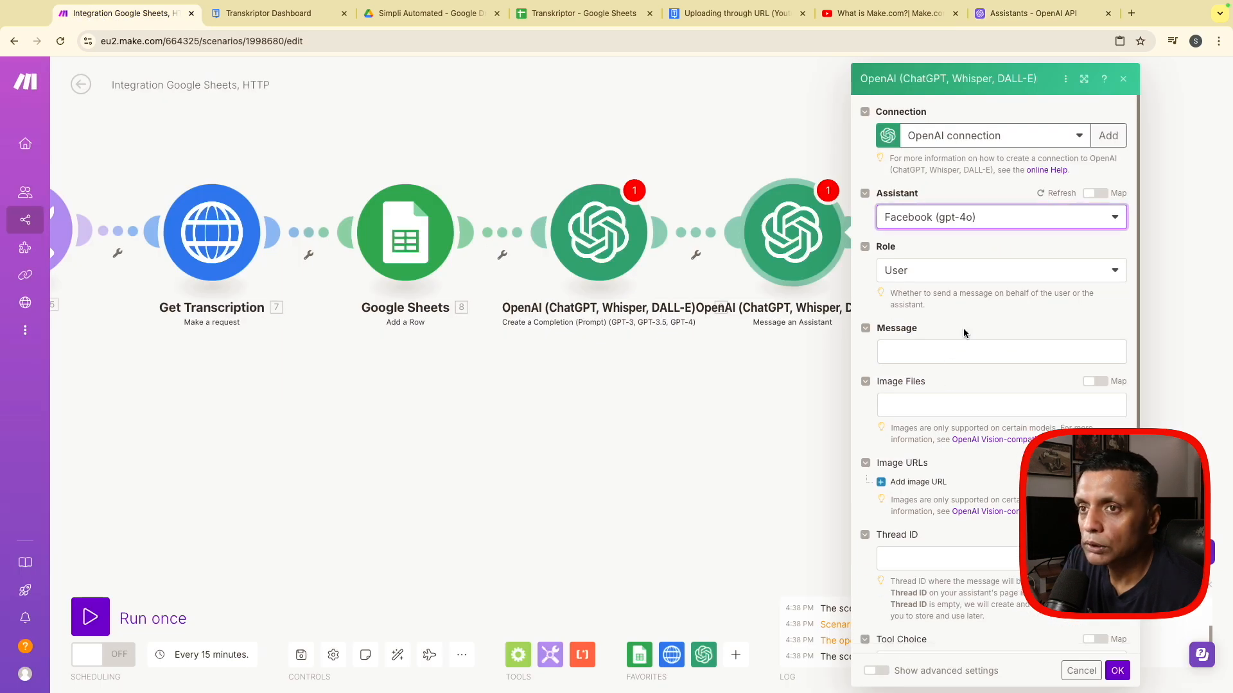
{"action": "left_click", "coordinate": [939, 355]}
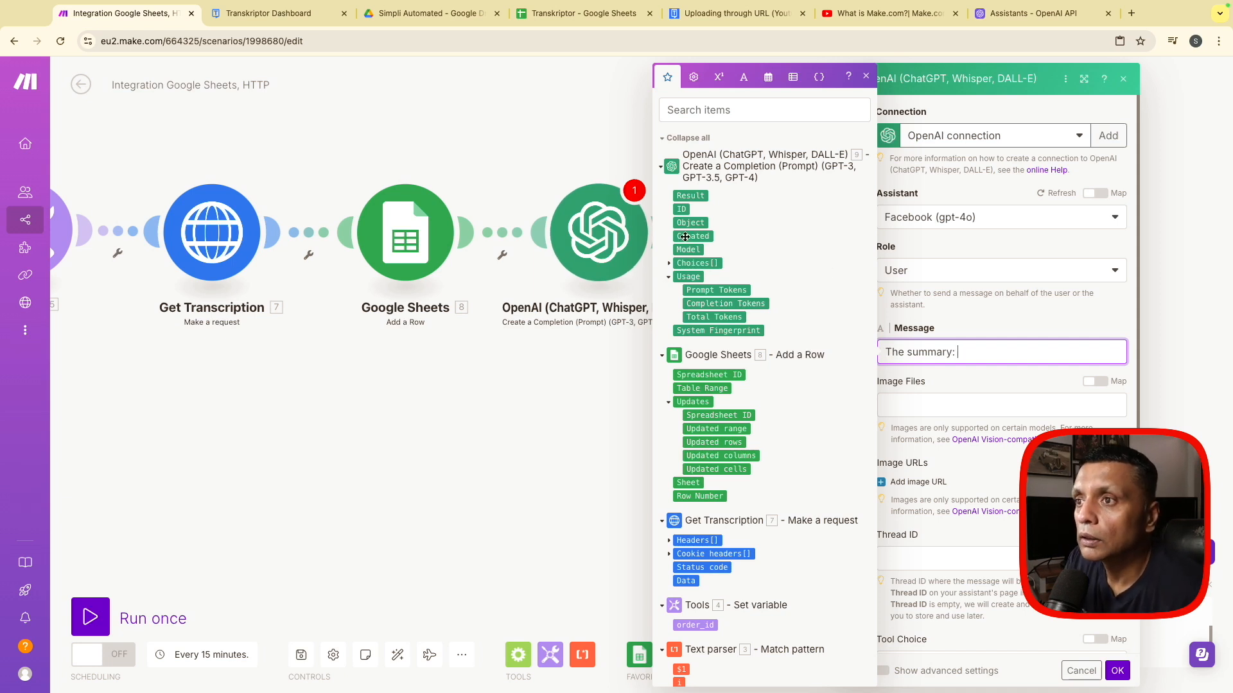
{"action": "left_click", "coordinate": [690, 195]}
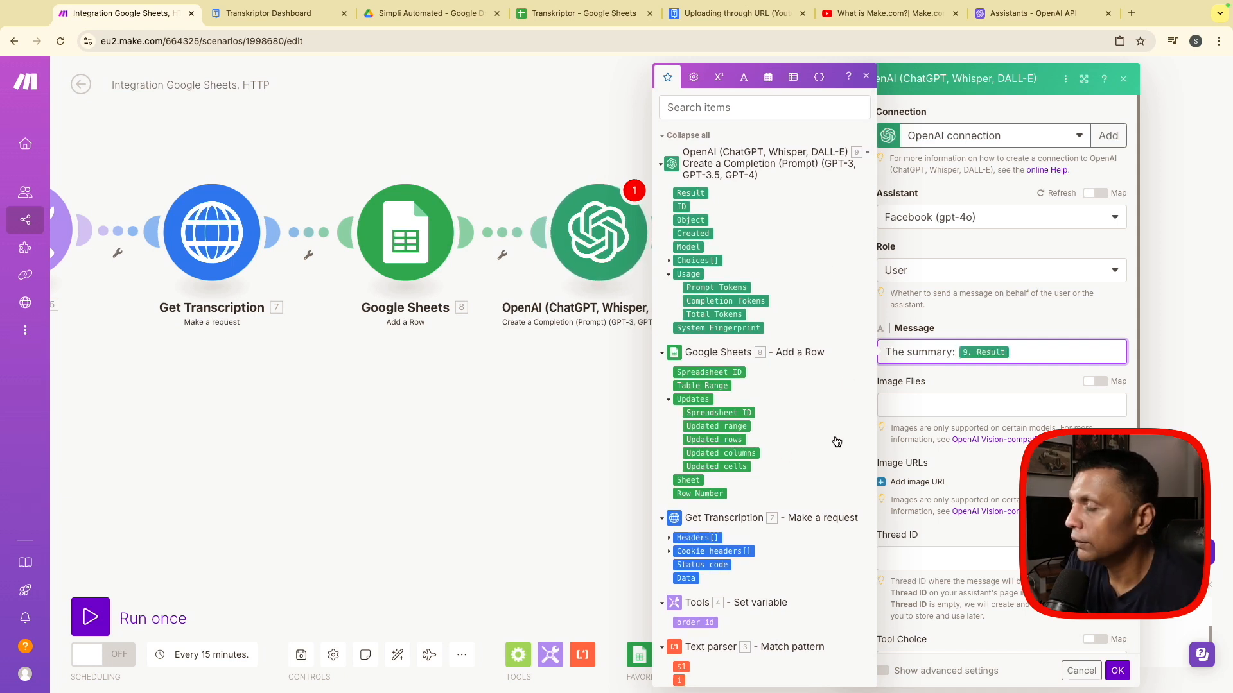
{"action": "left_click", "coordinate": [1117, 670]}
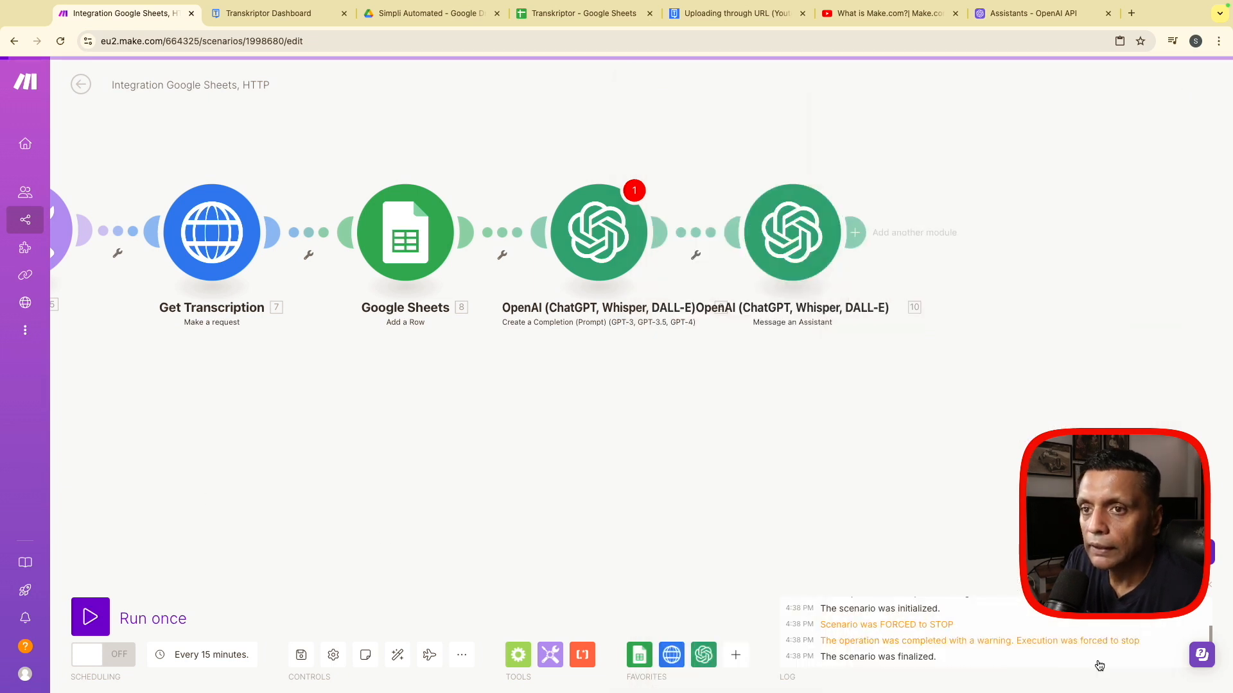
- Save the scenario anyway despite the OpenAI completion module's missing required value
{"action": "left_click_drag", "start_coordinate": [448, 406], "coordinate": [934, 424]}
{"action": "scroll", "coordinate": [710, 424], "scroll_direction": "down", "scroll_amount": 5}
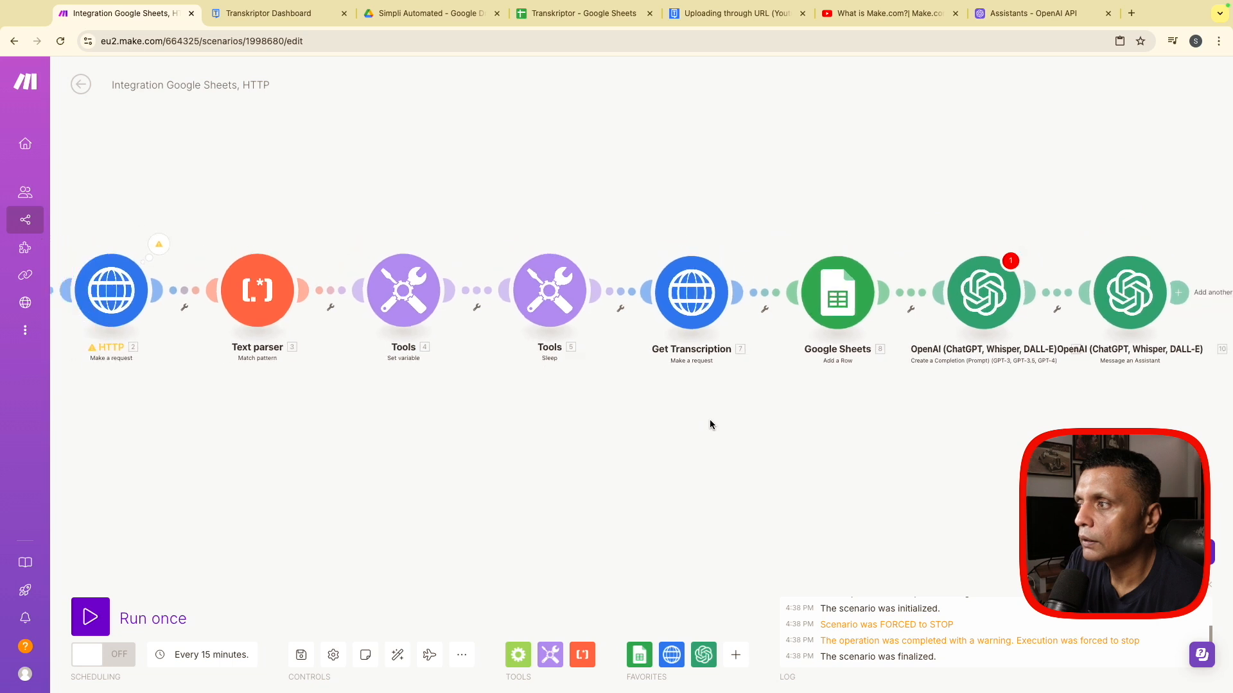
{"action": "left_click_drag", "start_coordinate": [605, 454], "coordinate": [626, 417]}
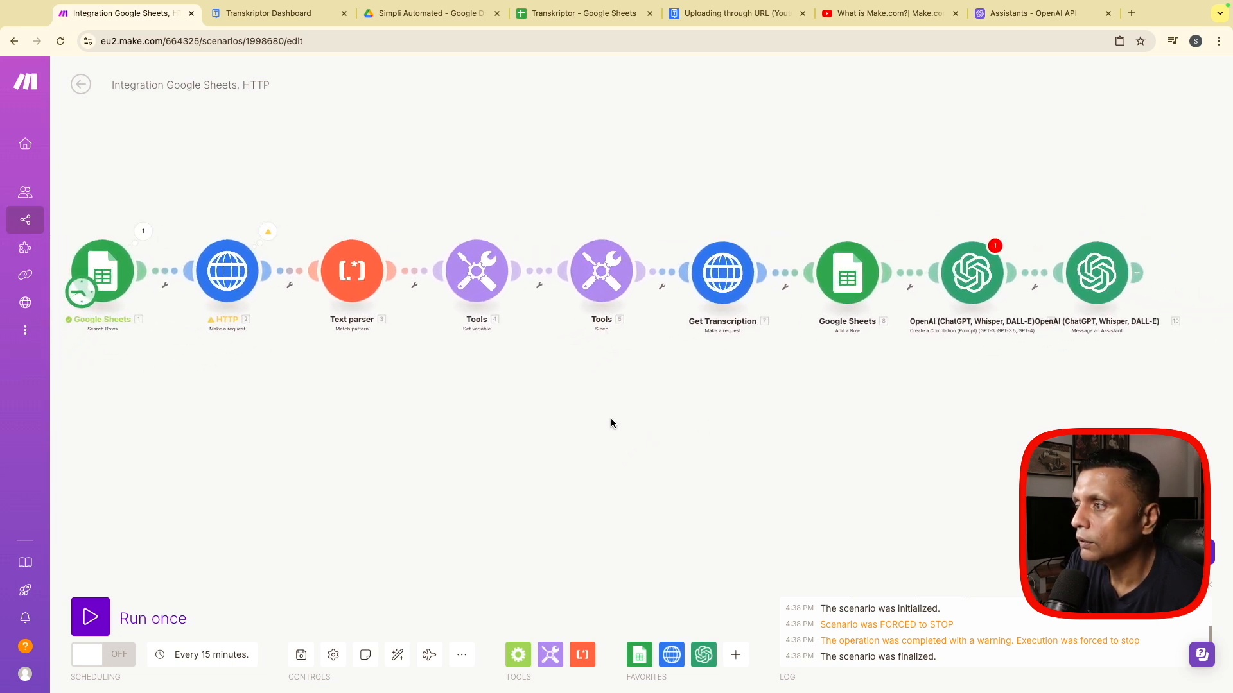
{"action": "left_click", "coordinate": [301, 655]}
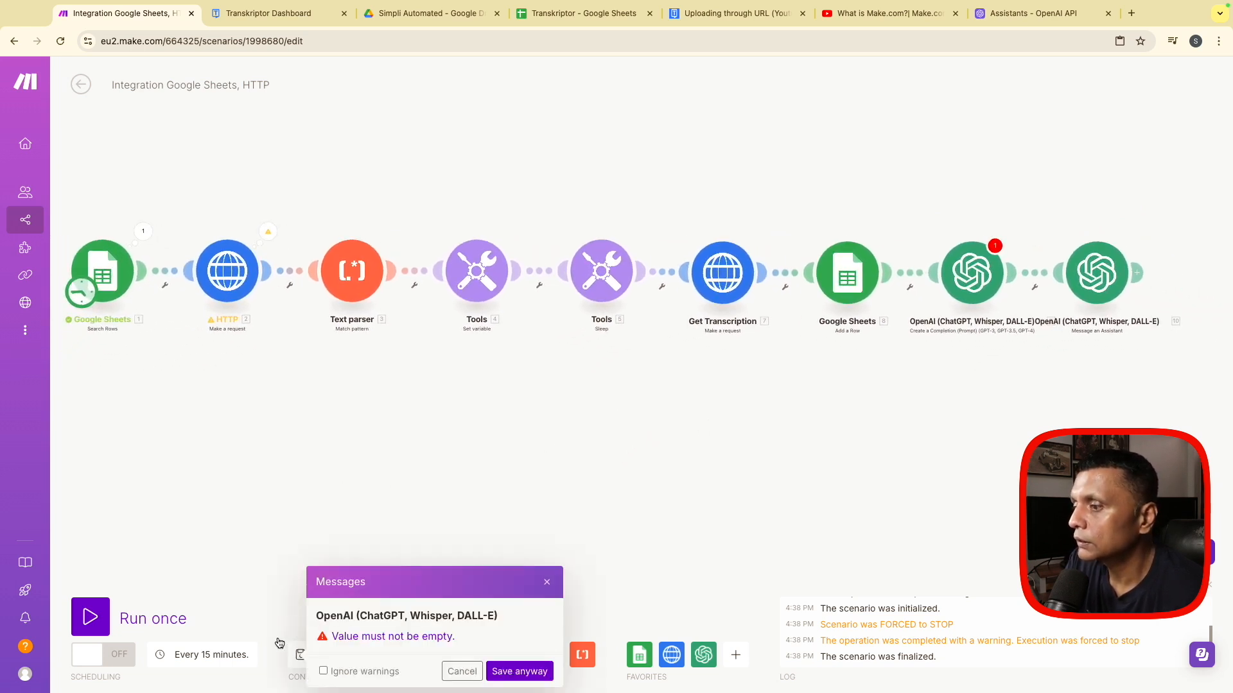
{"action": "left_click", "coordinate": [504, 671]}
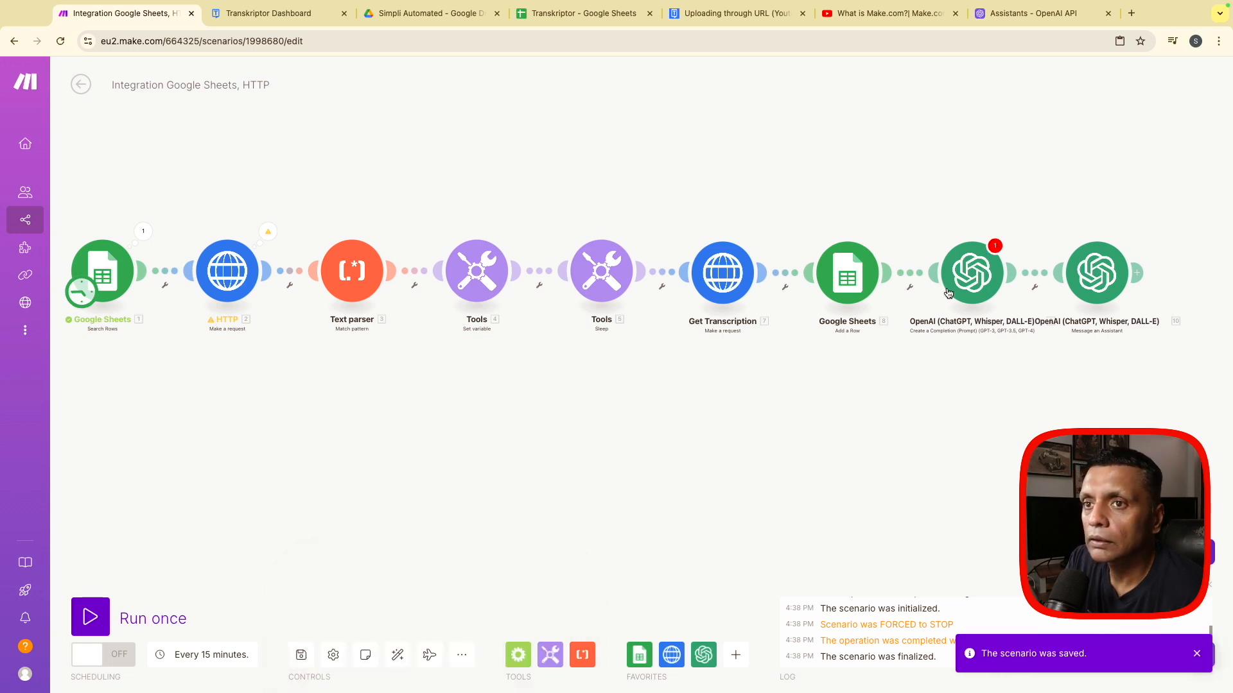
- Reopen the OpenAI completion module, choose the gpt-4o (system) model and add a message with the User role
{"action": "left_click", "coordinate": [1001, 281]}
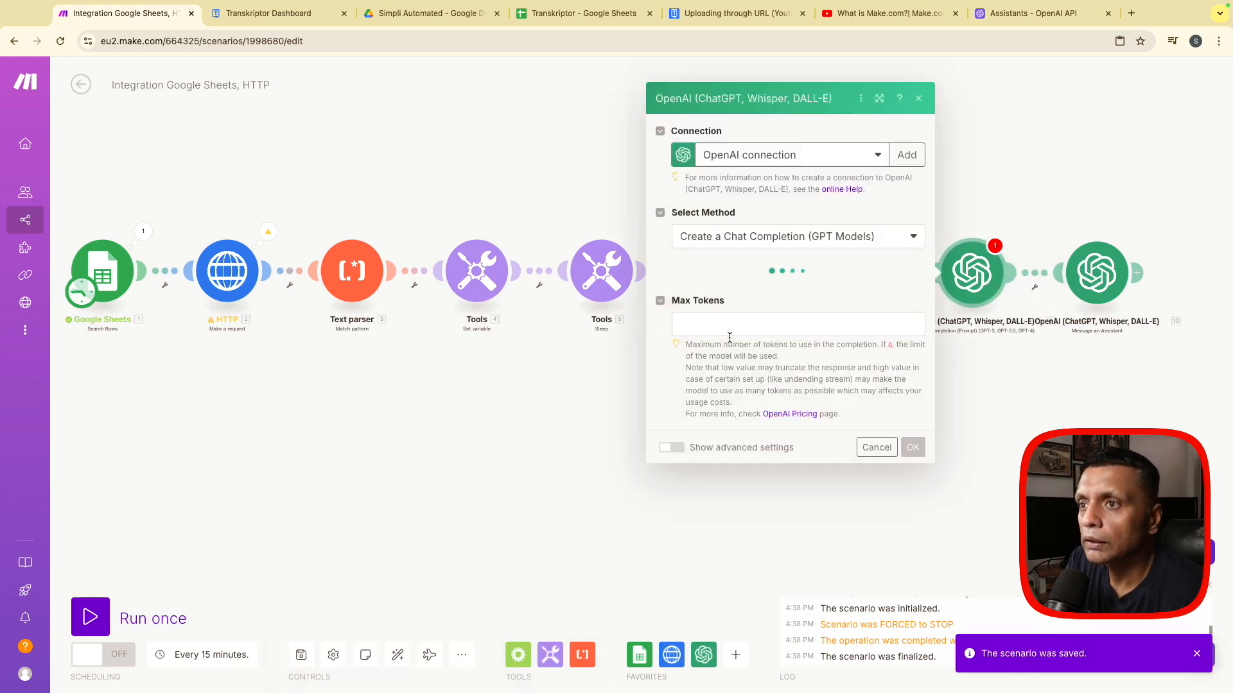
{"action": "left_click", "coordinate": [723, 271]}
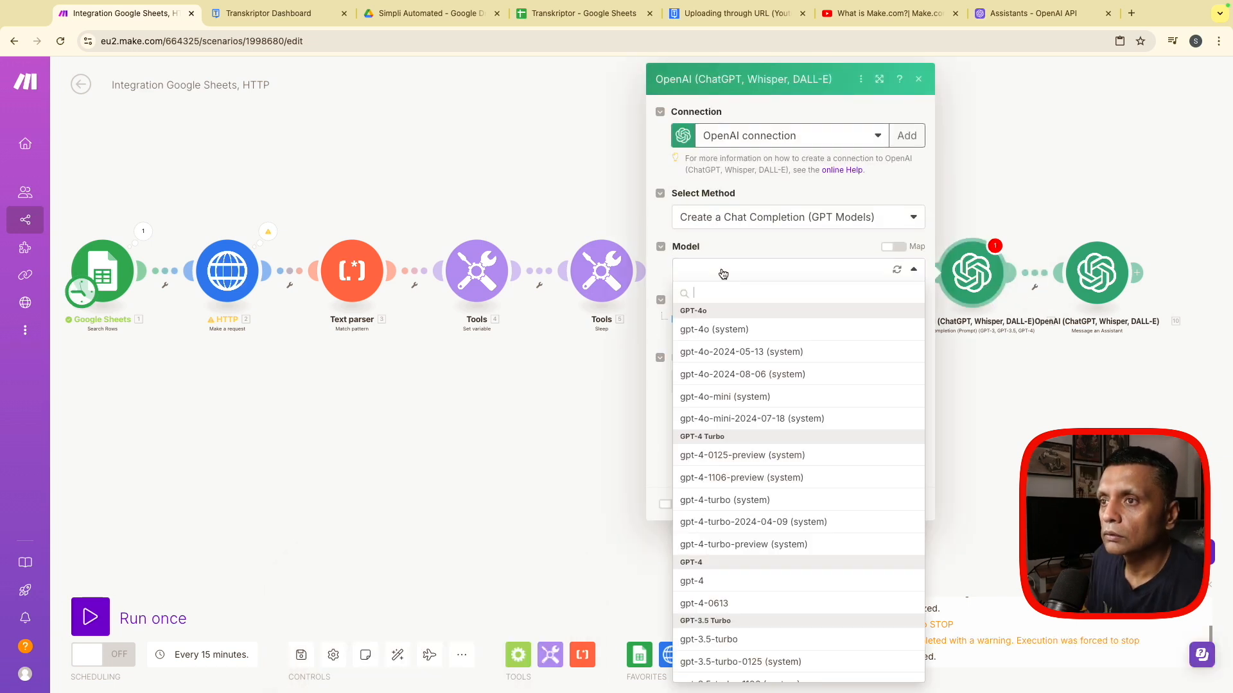
{"action": "left_click", "coordinate": [716, 330]}
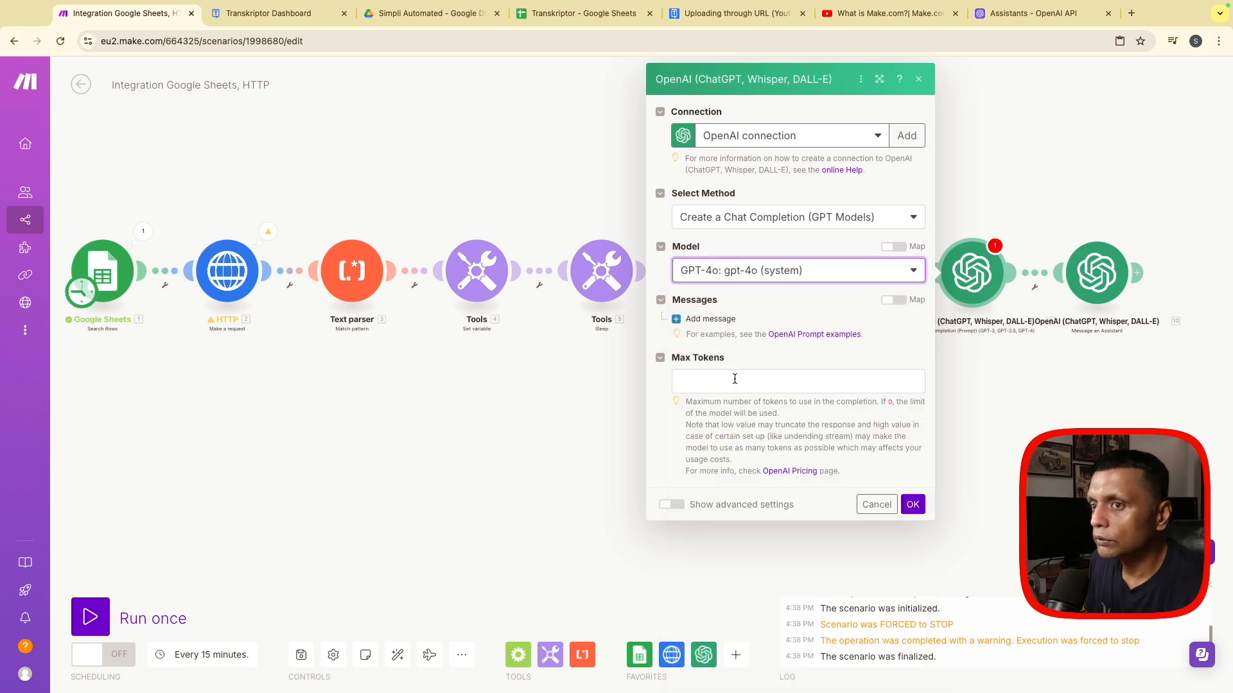
{"action": "left_click", "coordinate": [709, 319]}
{"action": "left_click", "coordinate": [760, 368]}
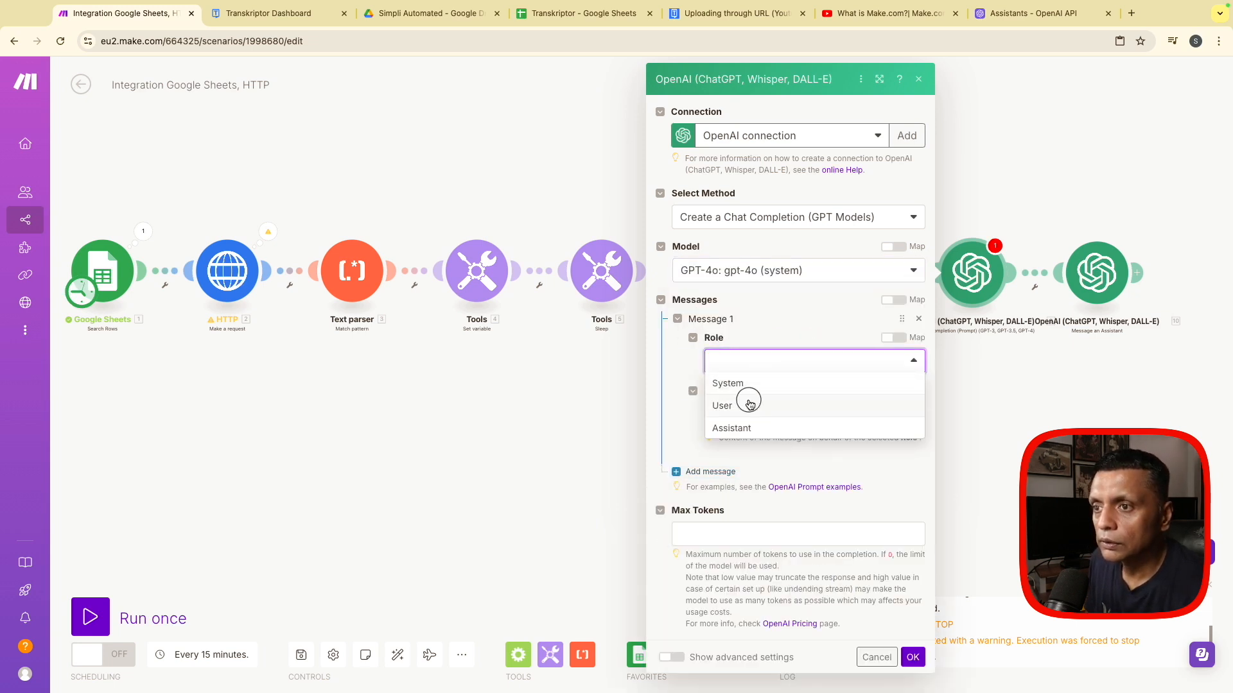
{"action": "left_click", "coordinate": [747, 404]}
- Paste the 35-word transcription summary prompt into Message Content, with Get Transcription's Data output replacing the trailing 10.data variable
{"action": "left_click", "coordinate": [749, 416]}
{"action": "key", "text": "ctrl+v"}
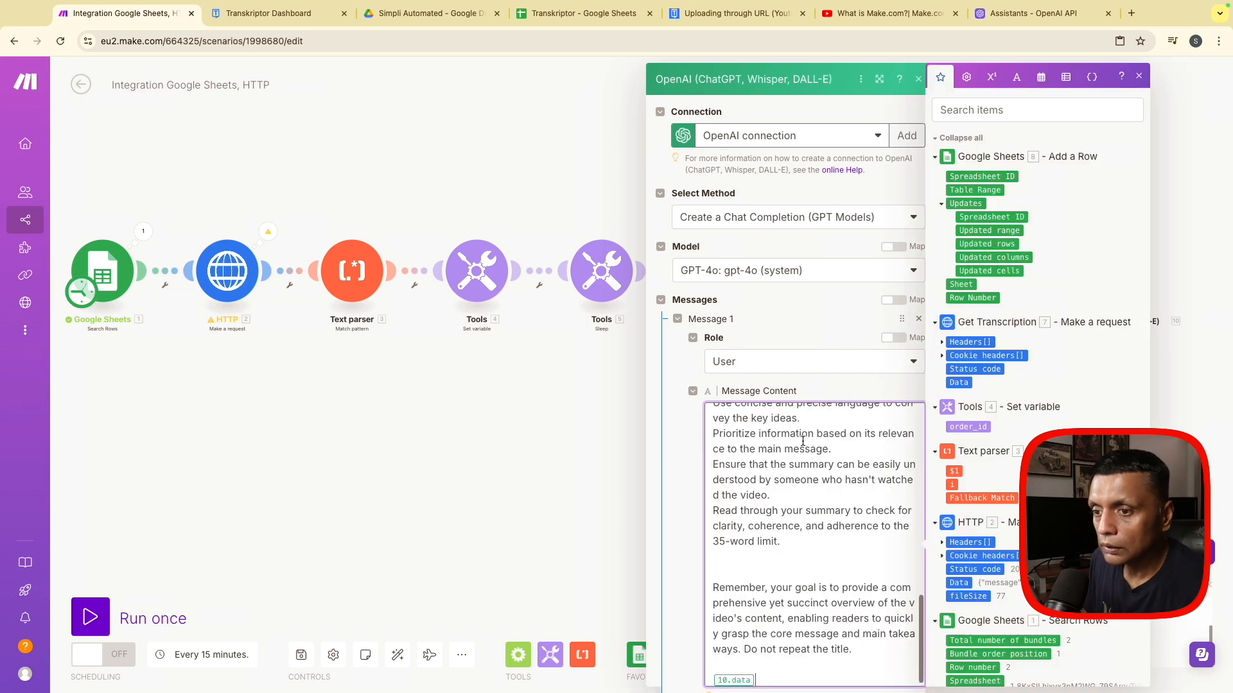
{"action": "scroll", "coordinate": [826, 532], "scroll_direction": "up", "scroll_amount": 5}
{"action": "scroll", "coordinate": [827, 532], "scroll_direction": "up", "scroll_amount": 2}
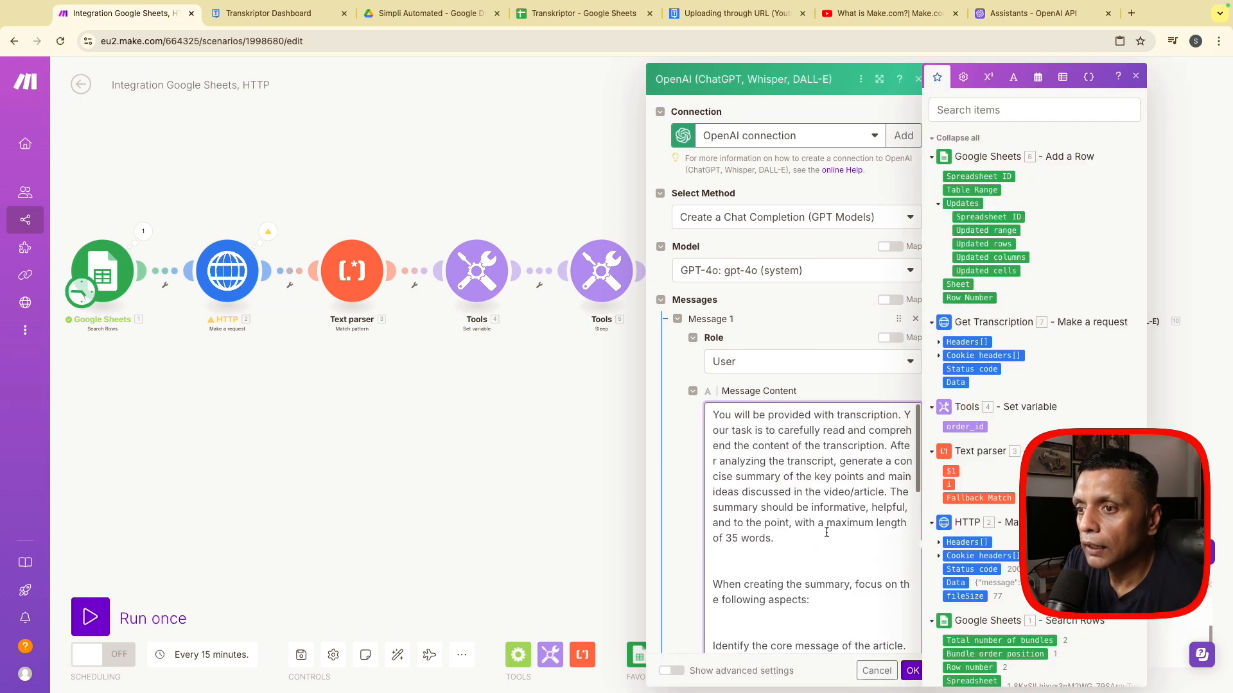
{"action": "left_click", "coordinate": [911, 671]}
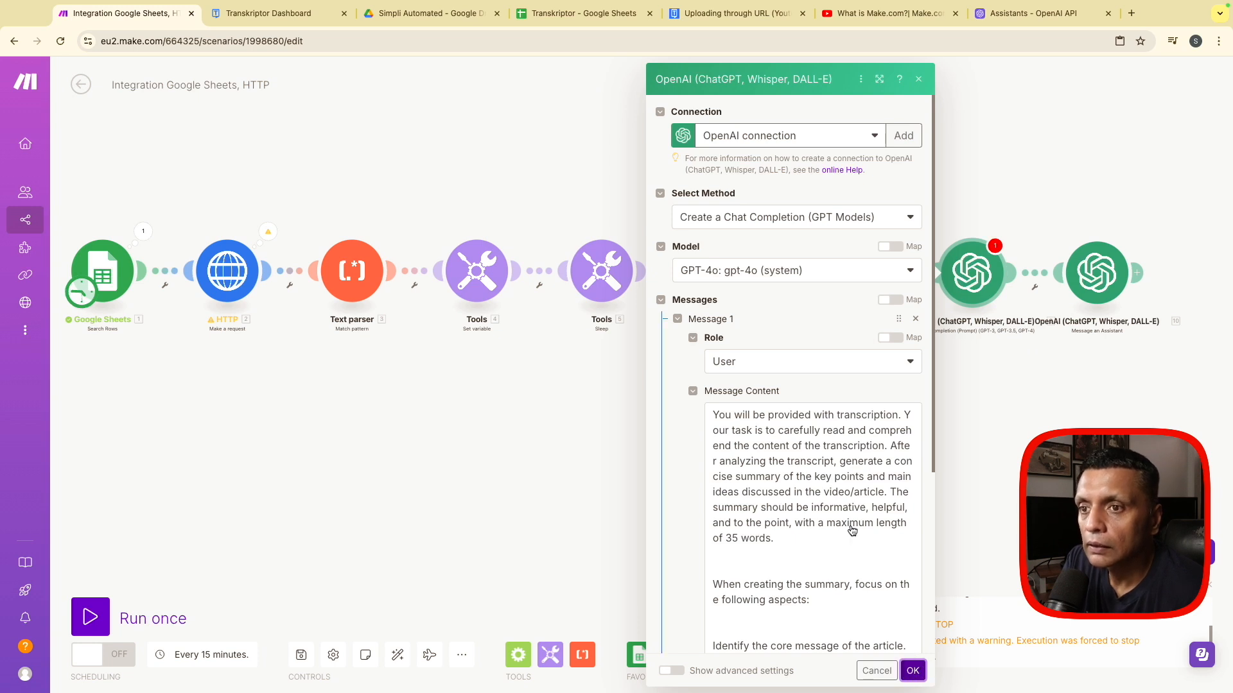
- Set Max Tokens to 0 in the OpenAI completion module and confirm its settings
{"action": "scroll", "coordinate": [849, 525], "scroll_direction": "down", "scroll_amount": 10}
{"action": "left_click", "coordinate": [677, 530]}
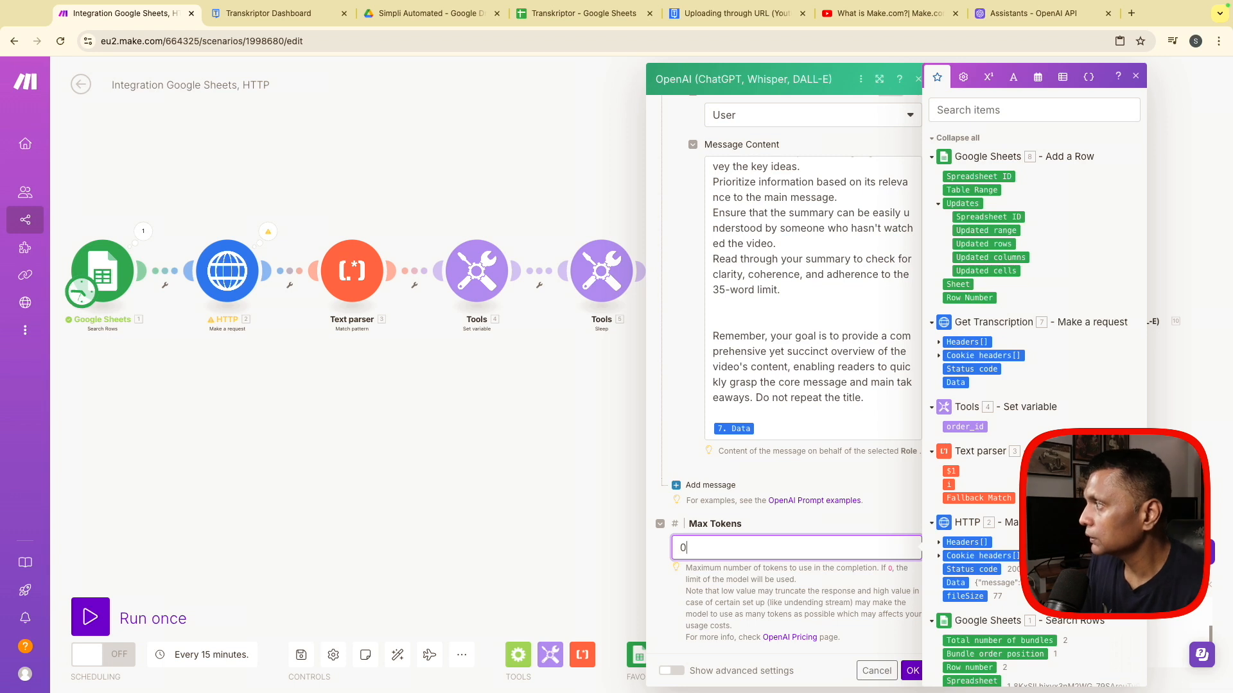
{"action": "left_click", "coordinate": [912, 671]}
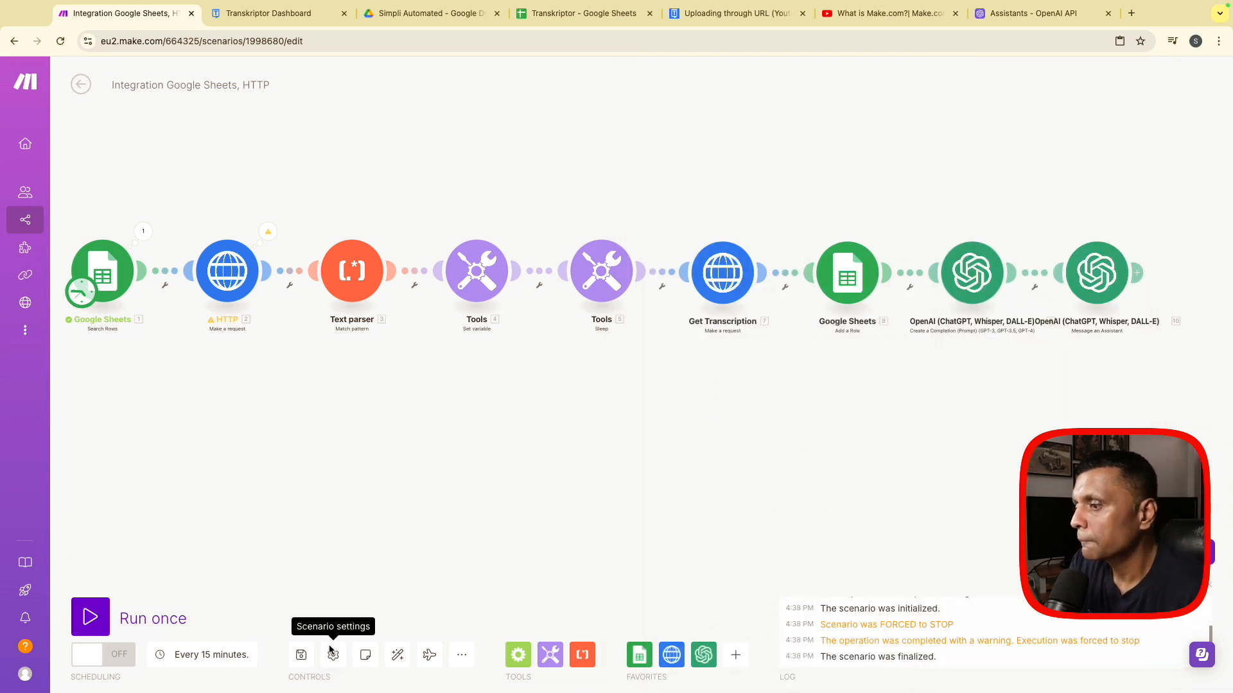
- Save the scenario and run it once
{"action": "left_click", "coordinate": [301, 655]}
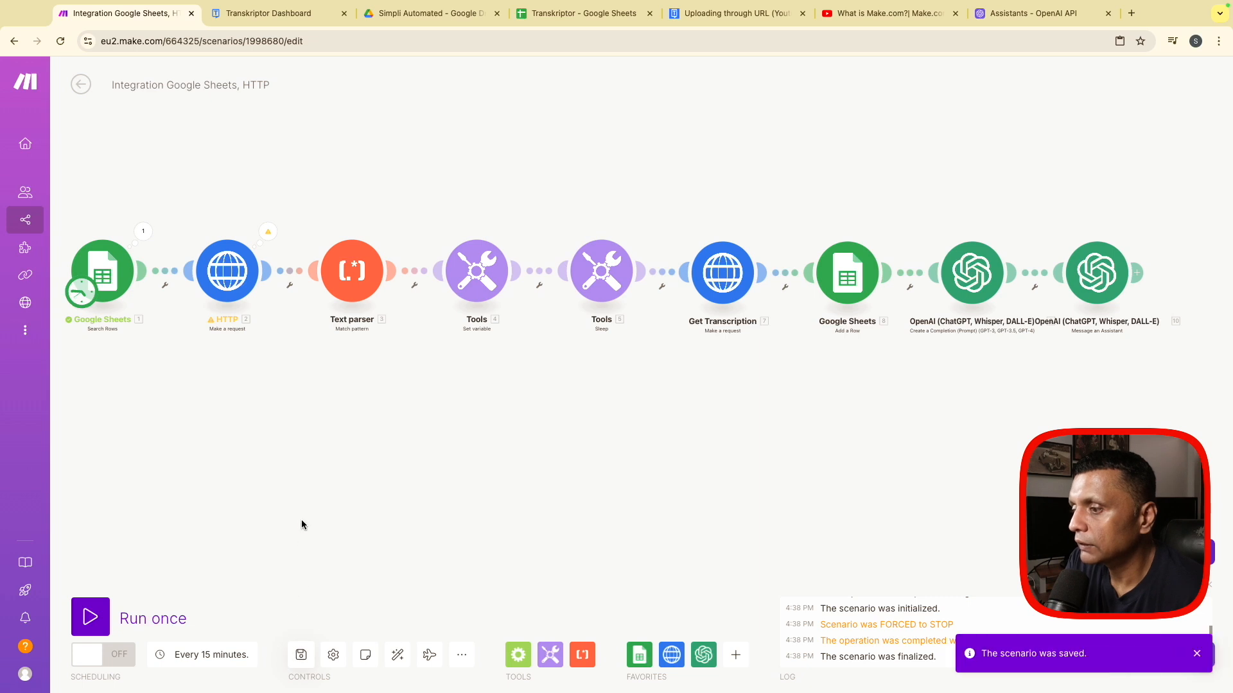
{"action": "left_click", "coordinate": [185, 613]}
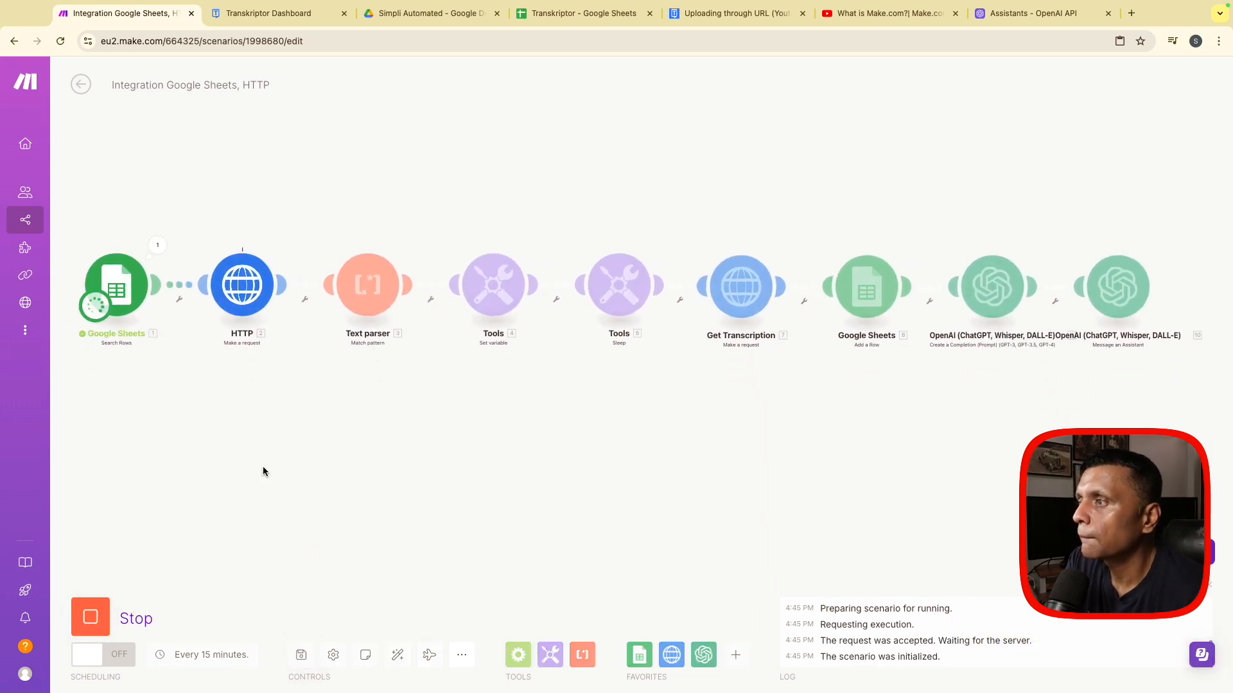
- Inspect the input and output bundles of the Google Sheets Search Rows and HTTP modules during the run
{"action": "left_click", "coordinate": [162, 248]}
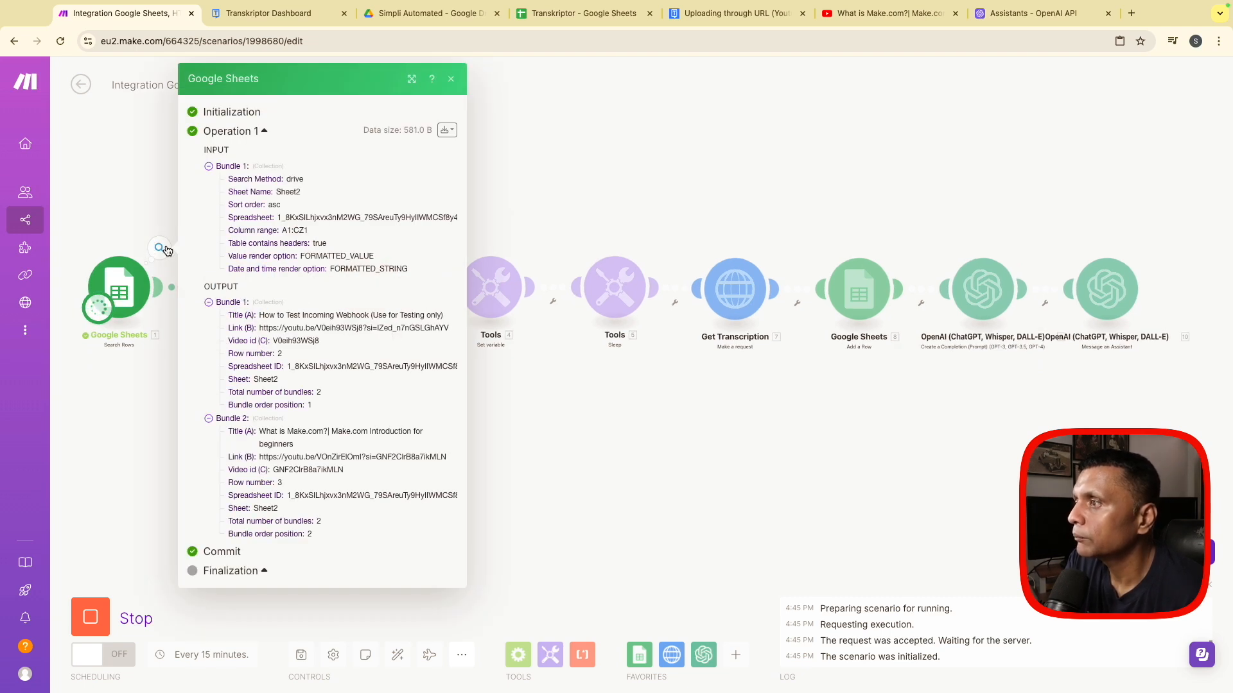
{"action": "left_click", "coordinate": [451, 78]}
{"action": "left_click", "coordinate": [283, 248]}
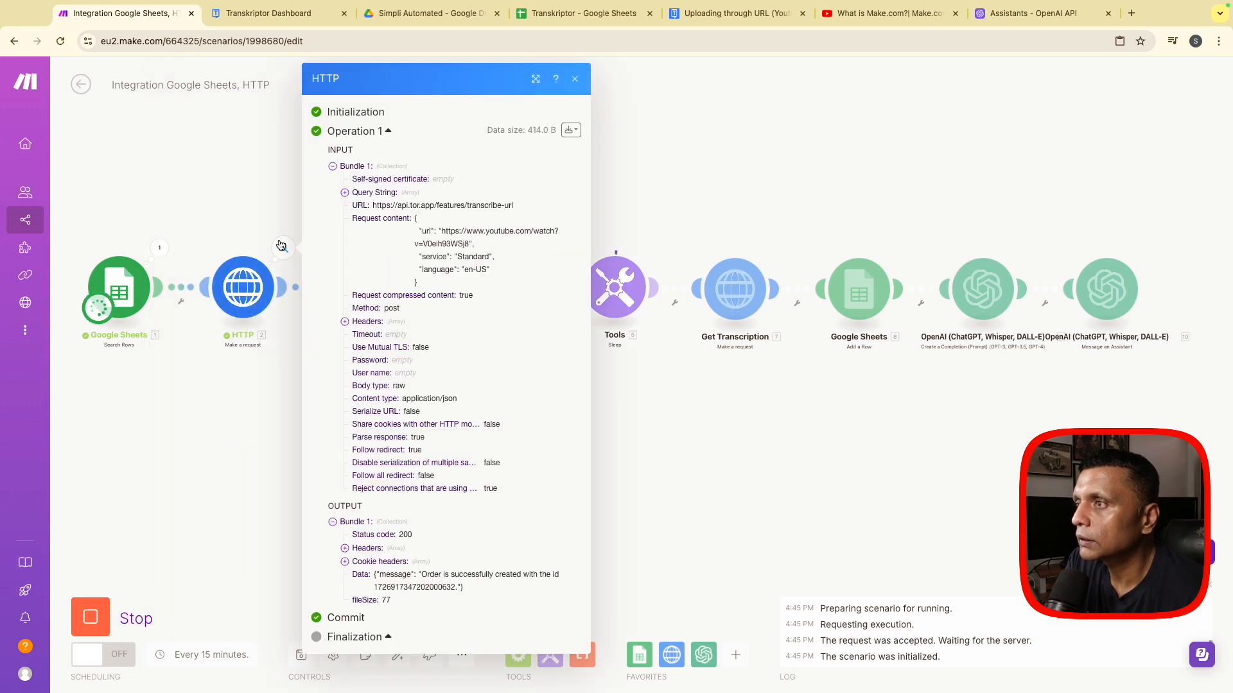
{"action": "left_click", "coordinate": [573, 82]}
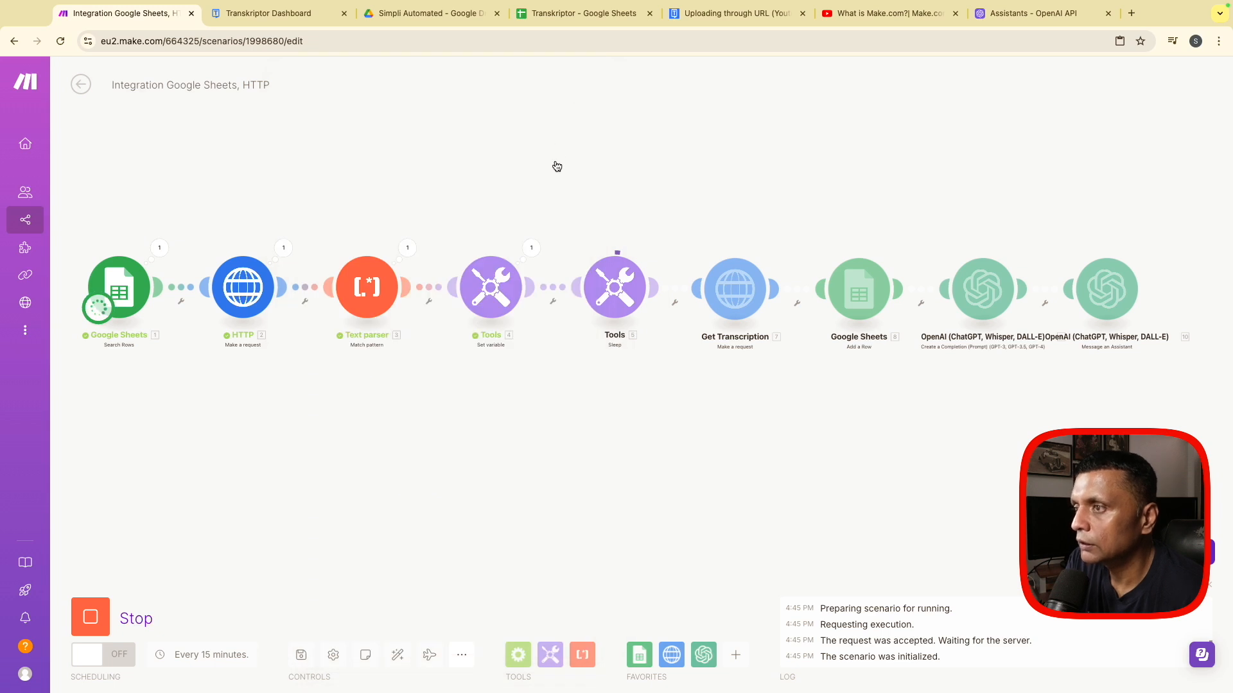
{"action": "left_click", "coordinate": [285, 248]}
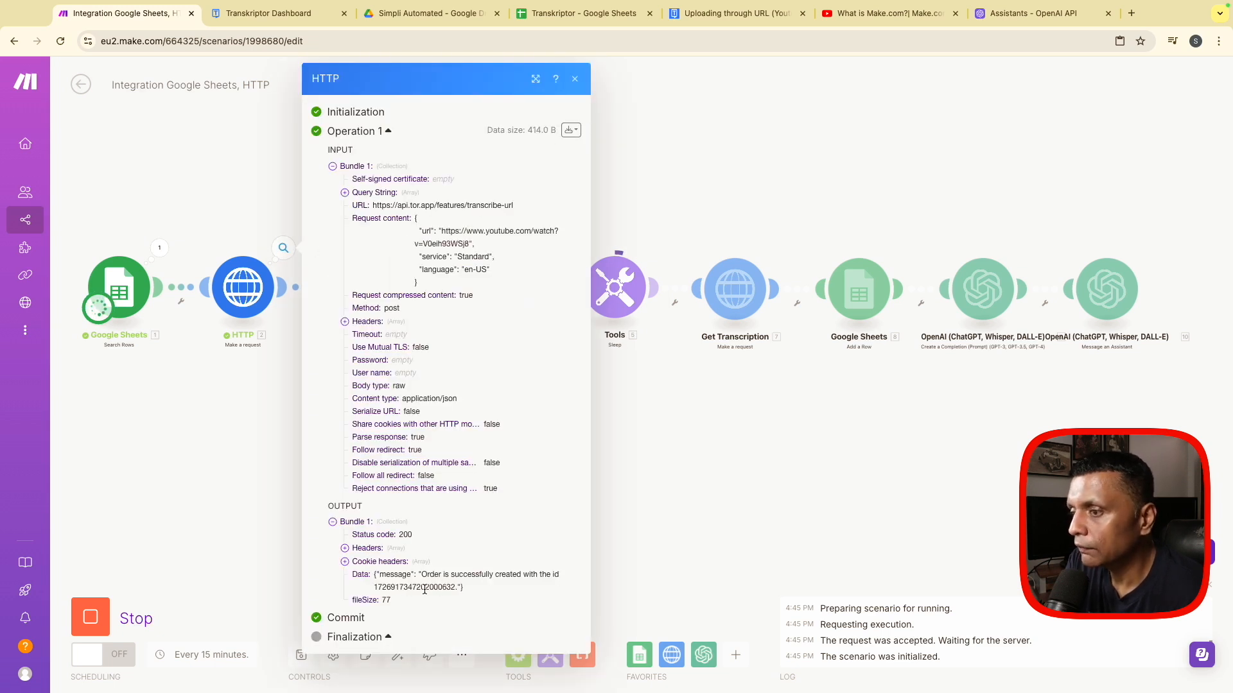
{"action": "left_click", "coordinate": [575, 79]}
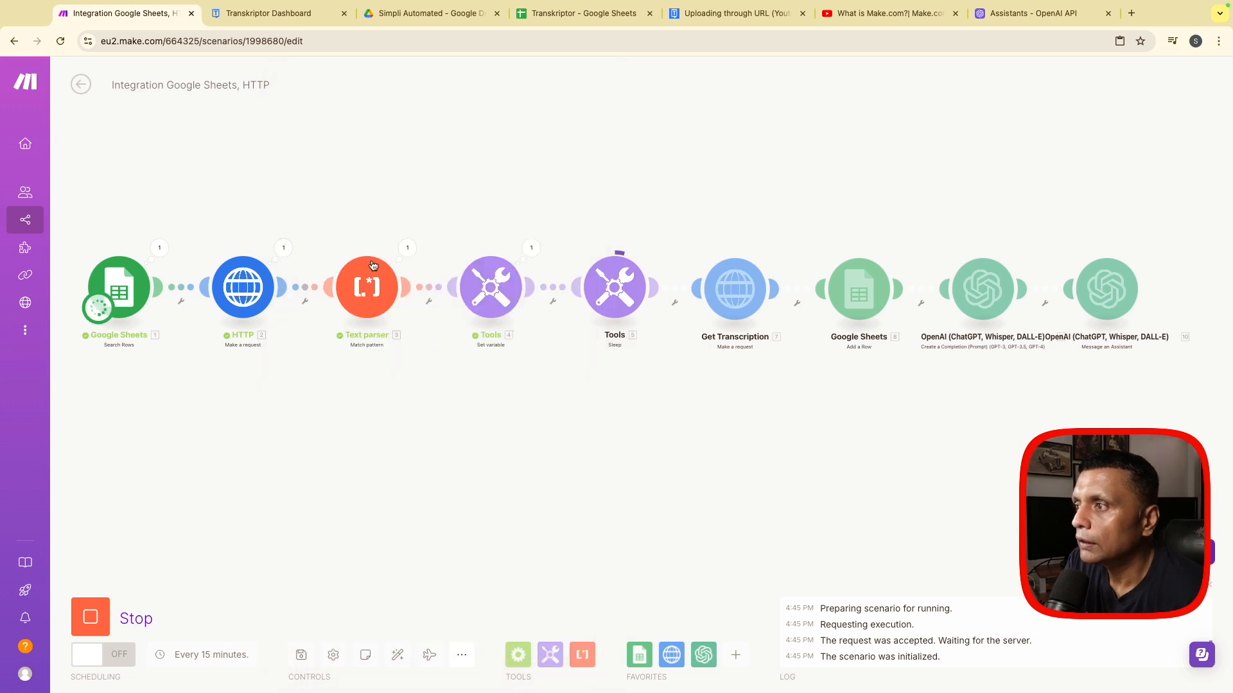
- Inspect how the Text parser extracts the order ID and the Set variable module stores it as order_id
{"action": "left_click", "coordinate": [407, 248]}
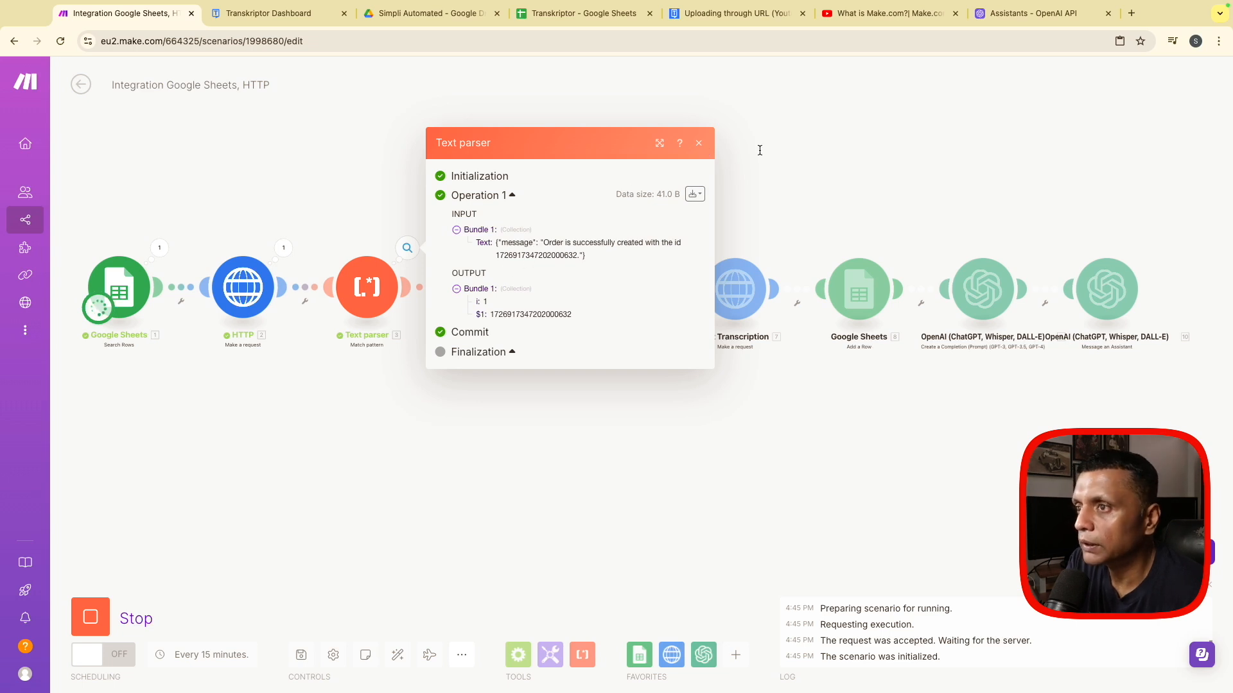
{"action": "left_click", "coordinate": [697, 141]}
{"action": "left_click", "coordinate": [532, 248]}
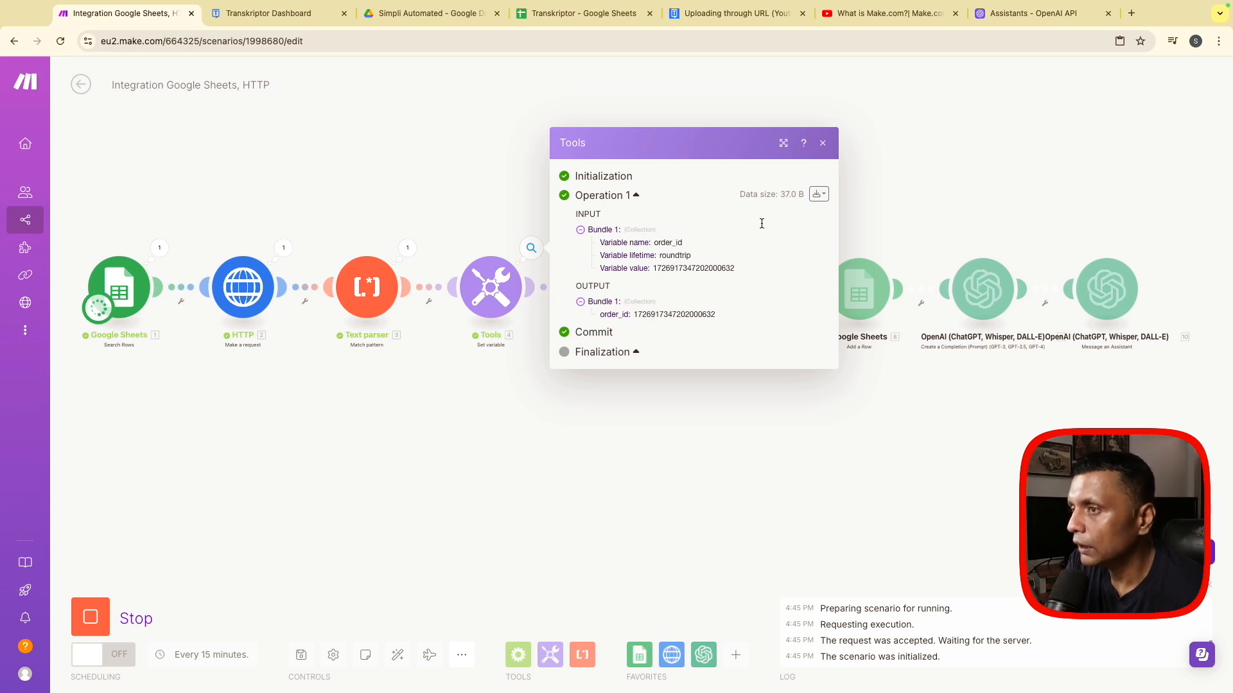
- Inspect the input and output bundles of the OpenAI Create a Completion and Message an Assistant modules
{"action": "left_click", "coordinate": [824, 144]}
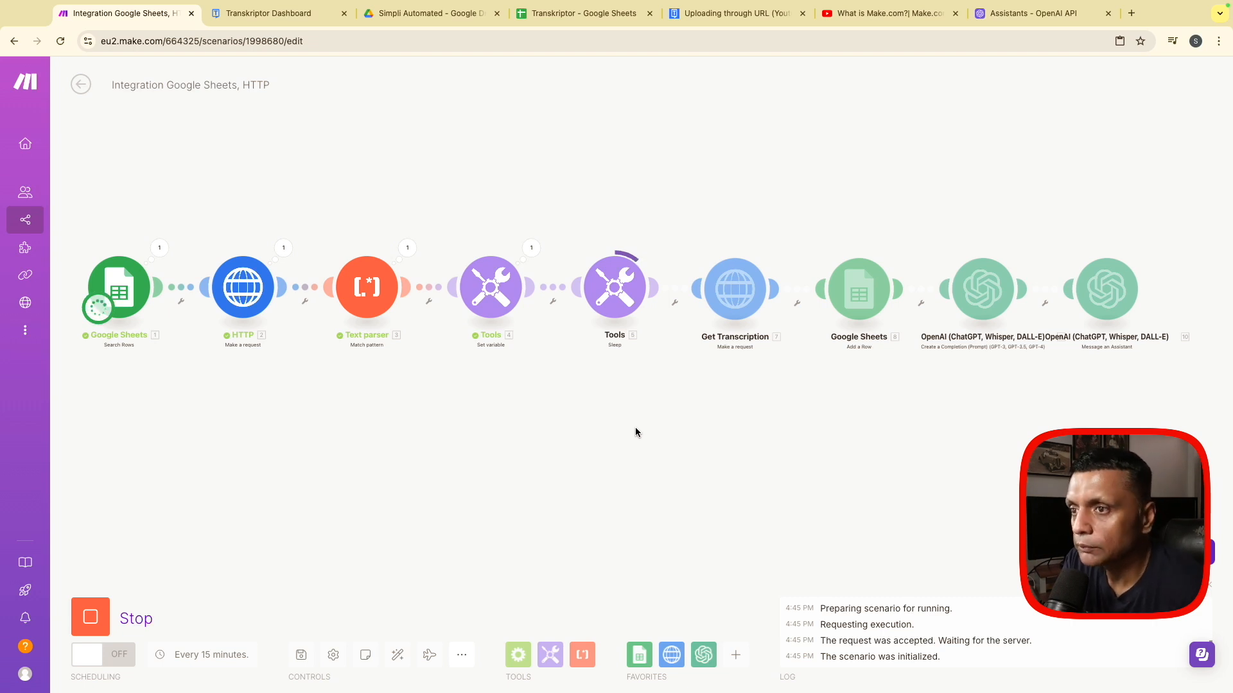
{"action": "left_click_drag", "start_coordinate": [820, 461], "coordinate": [504, 449]}
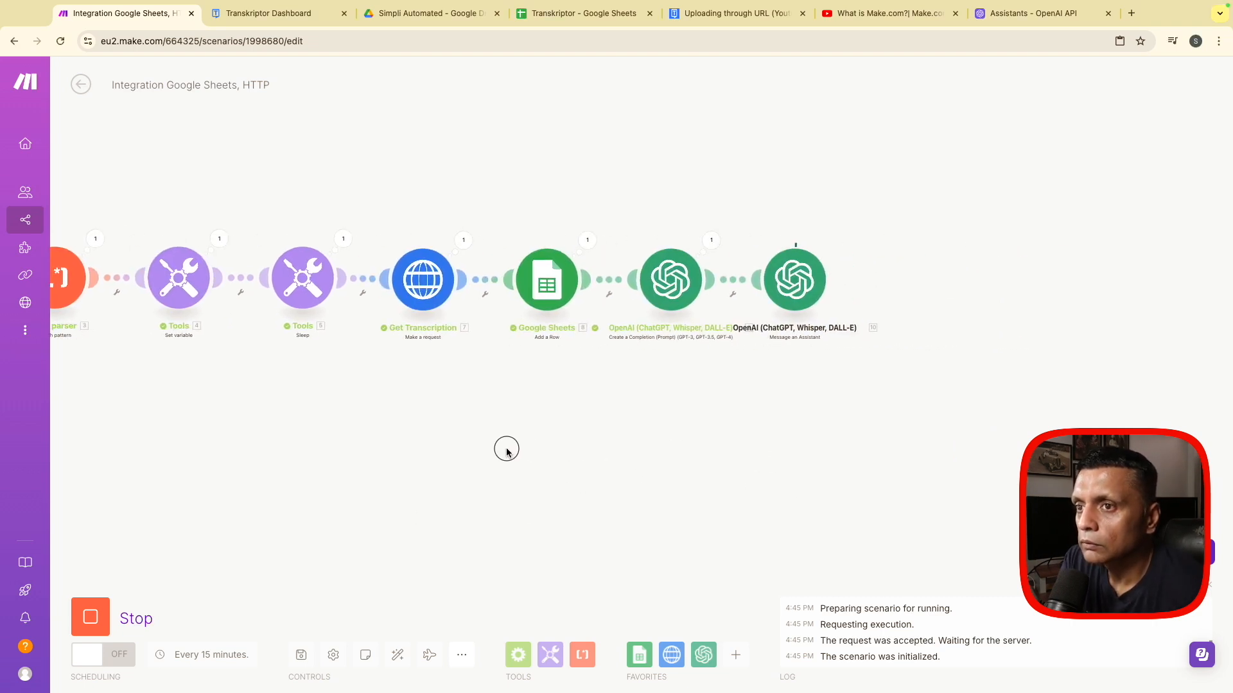
{"action": "left_click", "coordinate": [705, 243]}
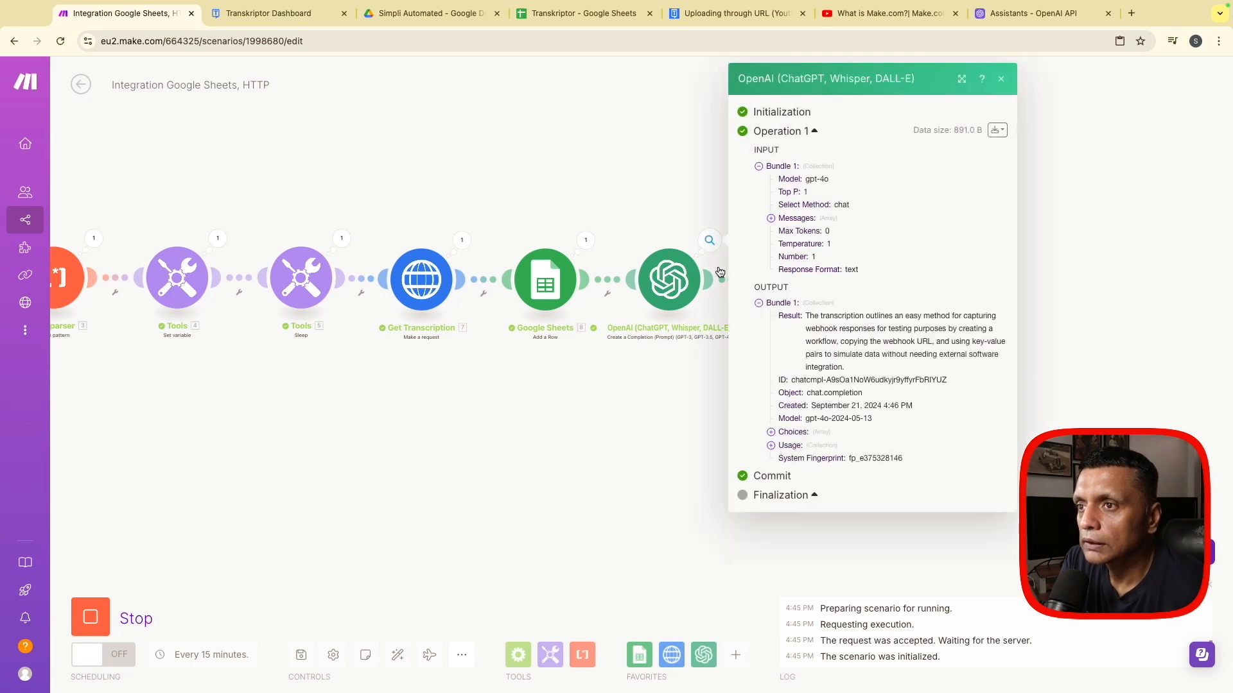
{"action": "left_click", "coordinate": [1000, 80]}
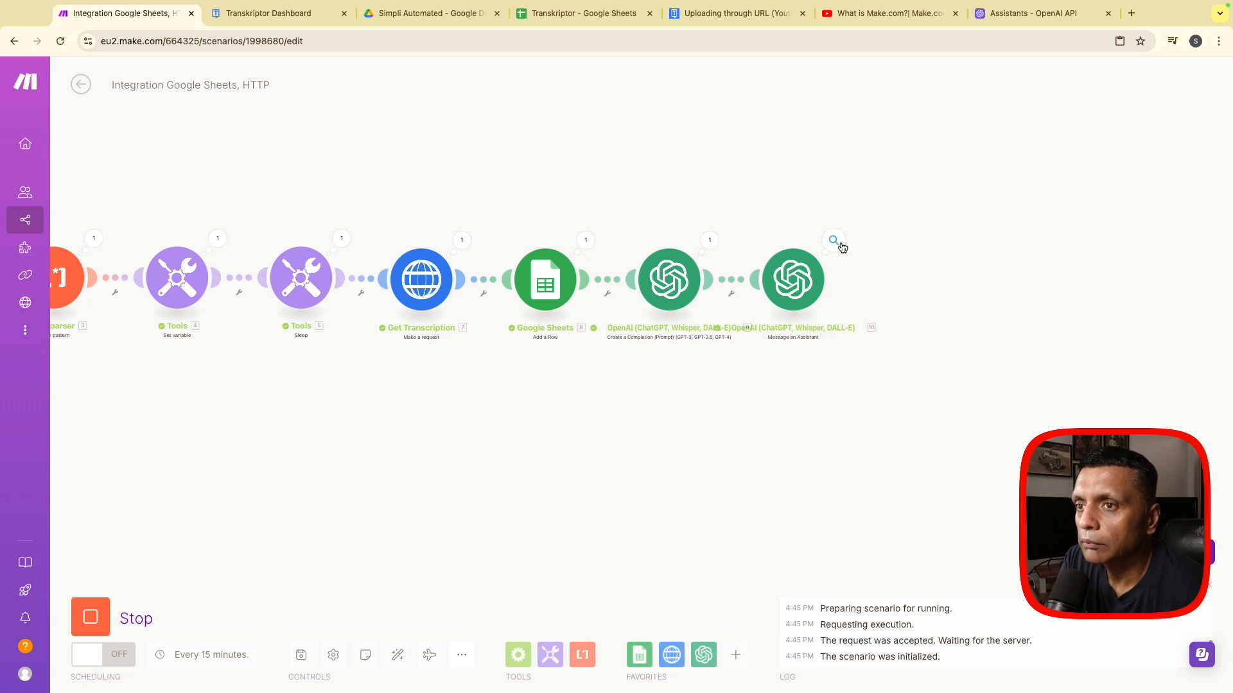
{"action": "left_click", "coordinate": [835, 242]}
{"action": "scroll", "coordinate": [973, 366], "scroll_direction": "down", "scroll_amount": 1}
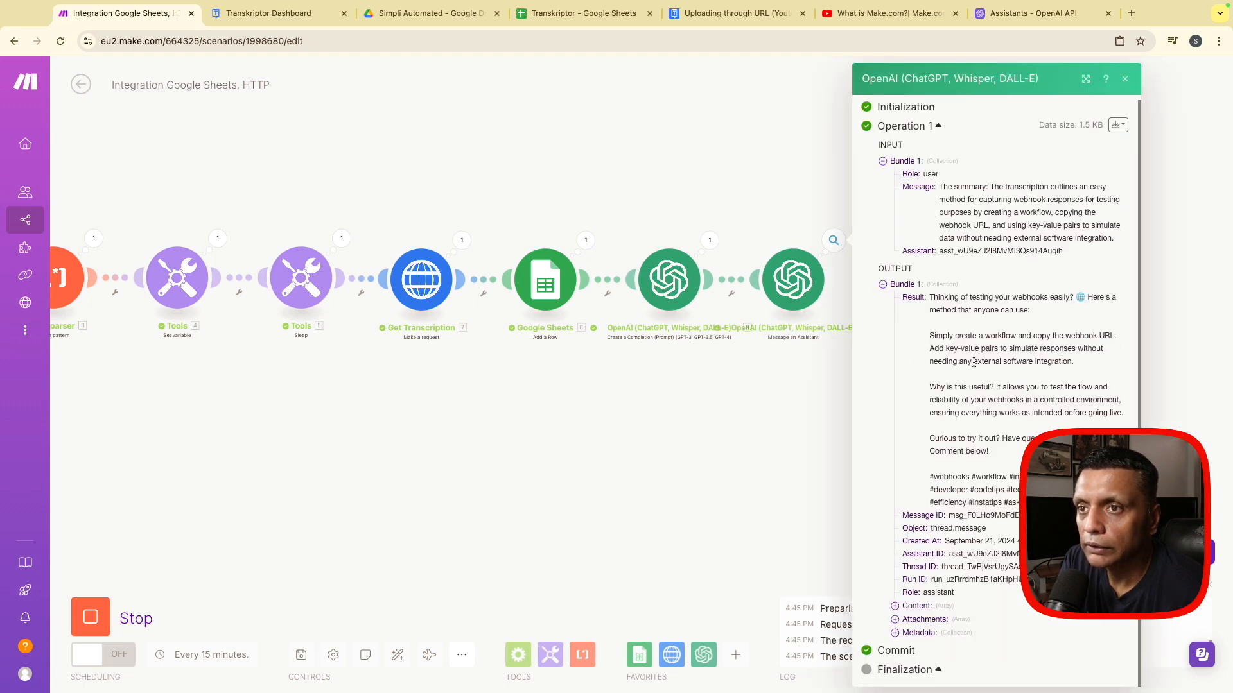
{"action": "left_click", "coordinate": [1127, 80]}
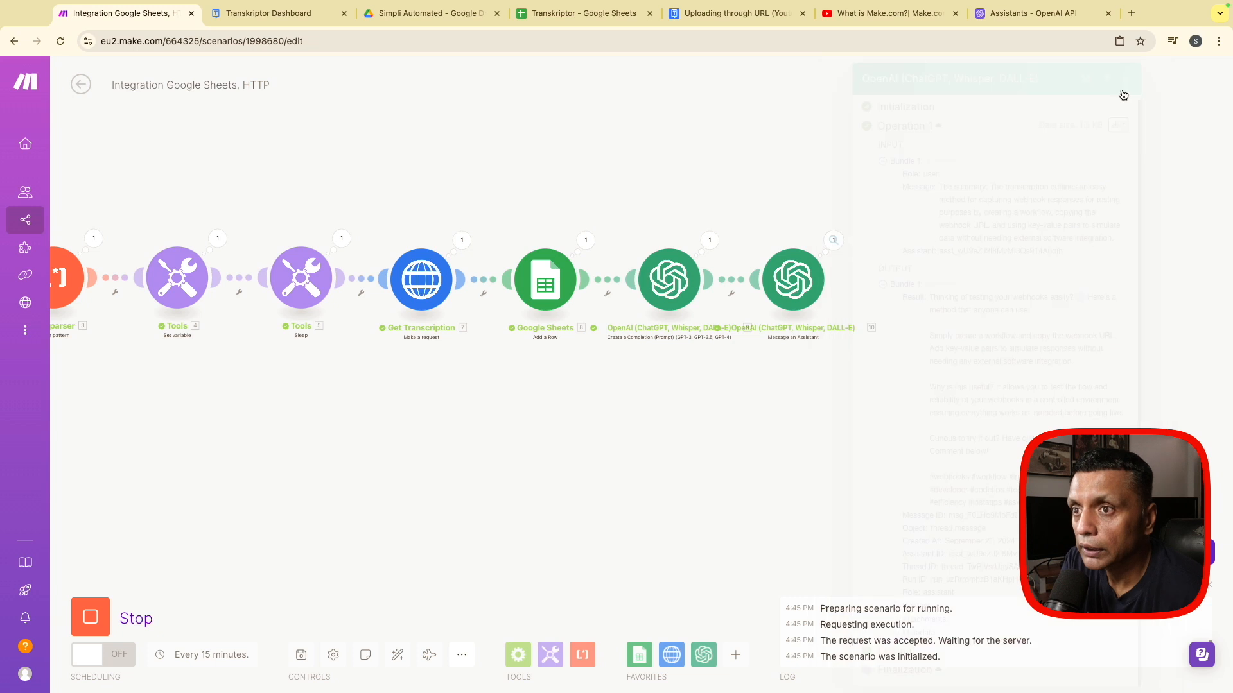
- Examine the details of the second operation in the first HTTP module
{"action": "left_click_drag", "start_coordinate": [347, 473], "coordinate": [522, 474]}
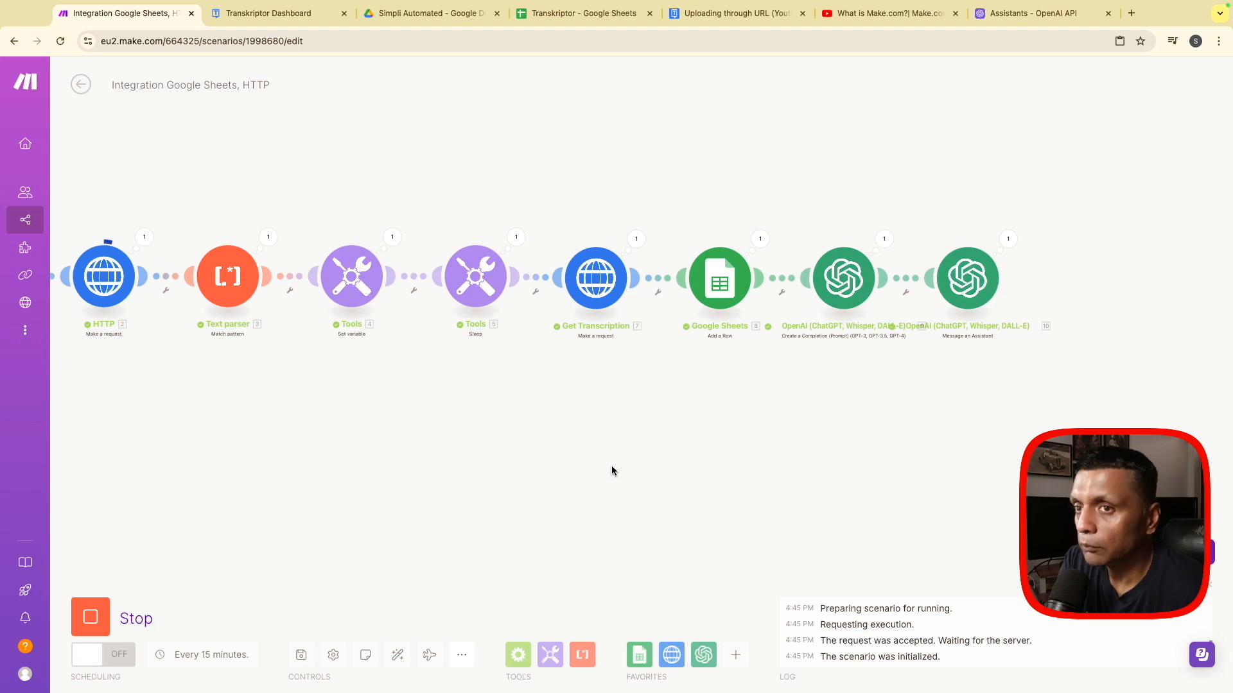
{"action": "scroll", "coordinate": [612, 471], "scroll_direction": "down", "scroll_amount": 1}
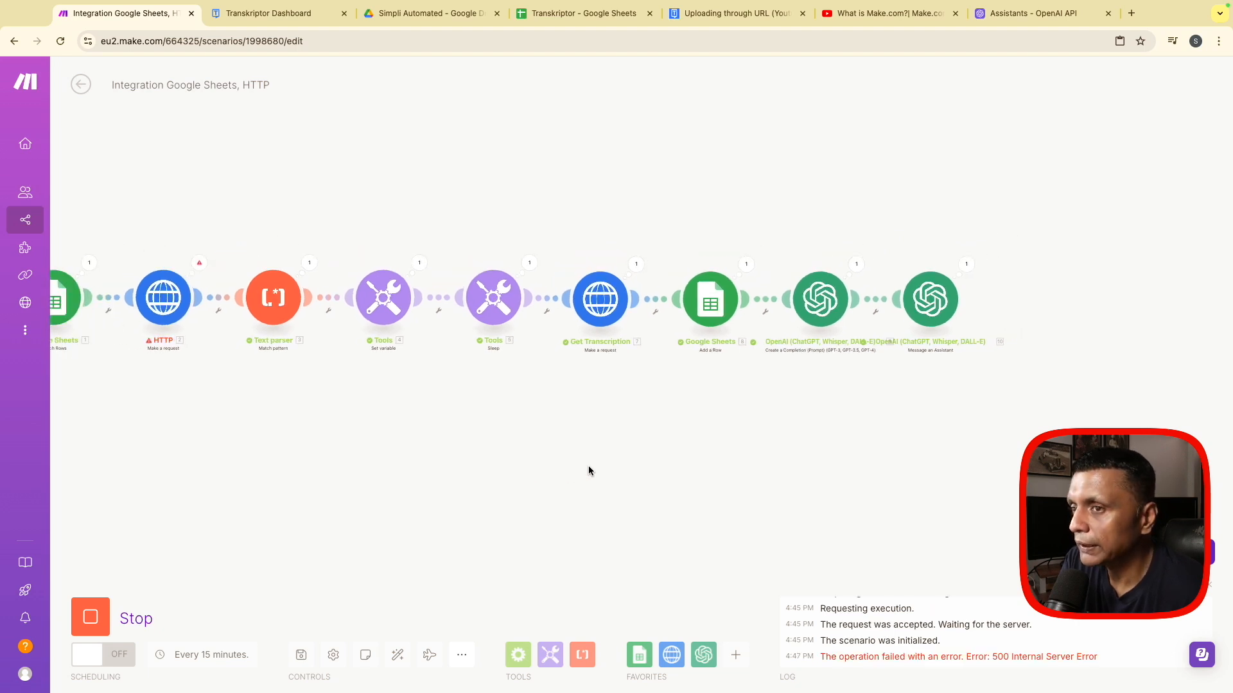
{"action": "left_click", "coordinate": [199, 264]}
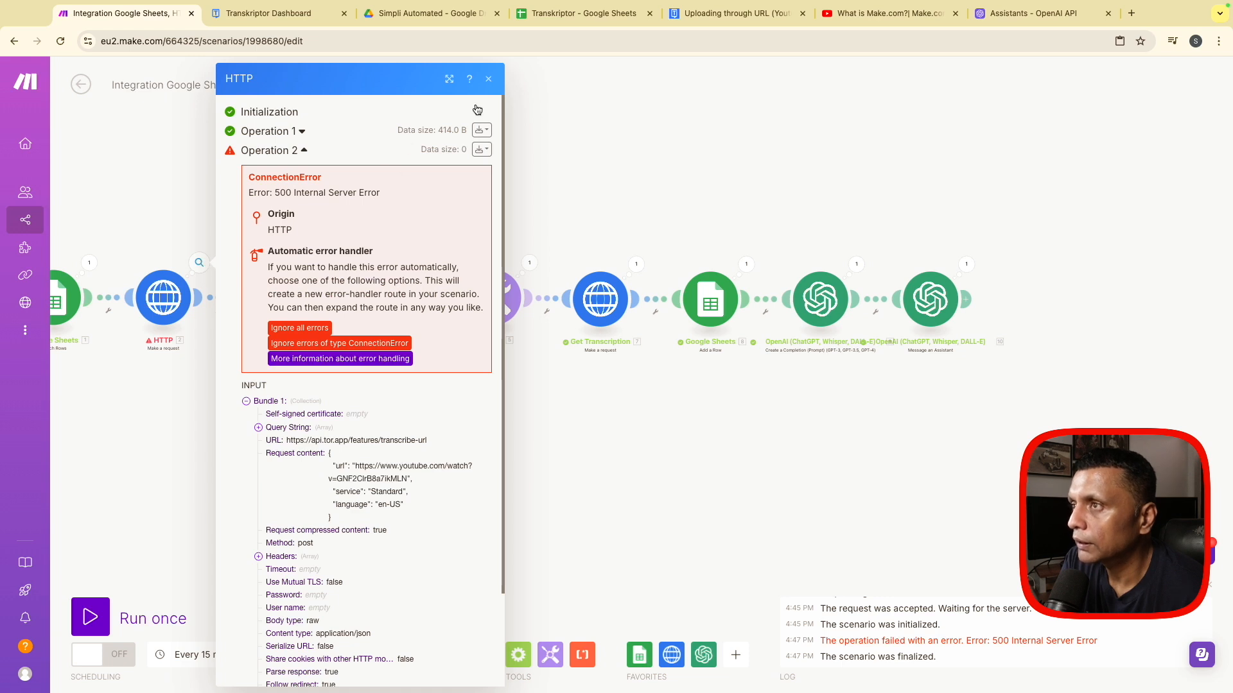
{"action": "left_click", "coordinate": [489, 79]}
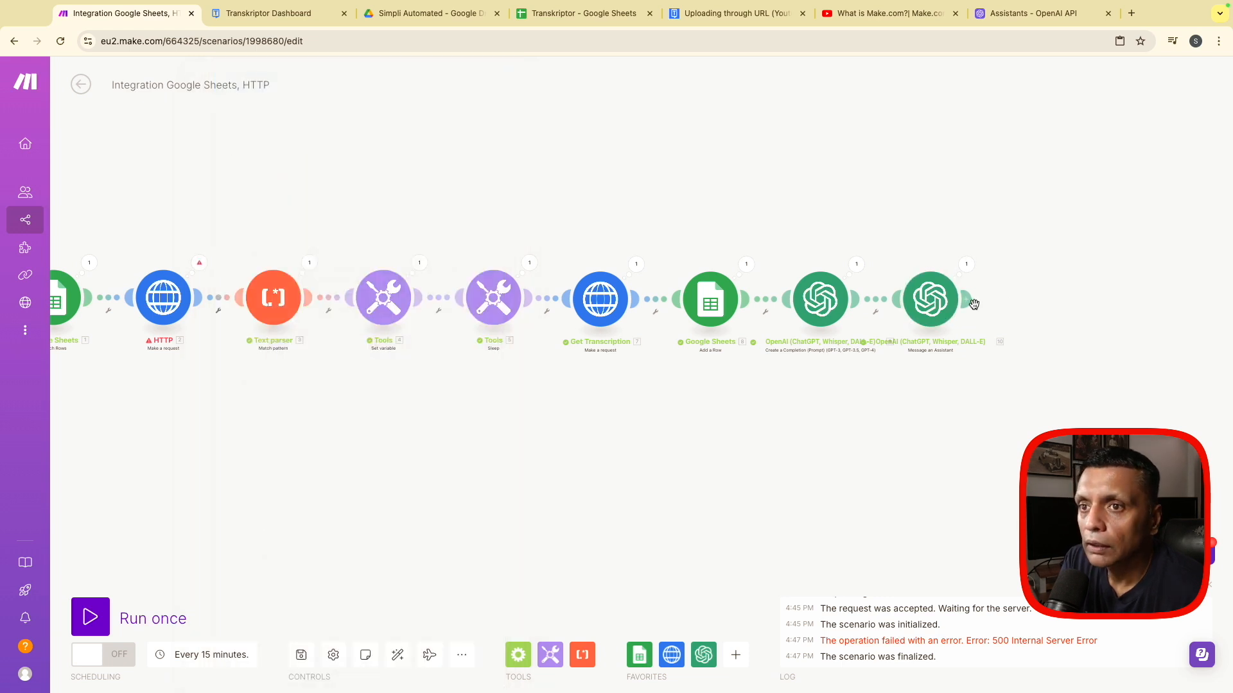
- Add a Facebook Pages Create a Post module after the OpenAI Message an Assistant module
{"action": "left_click", "coordinate": [974, 304]}
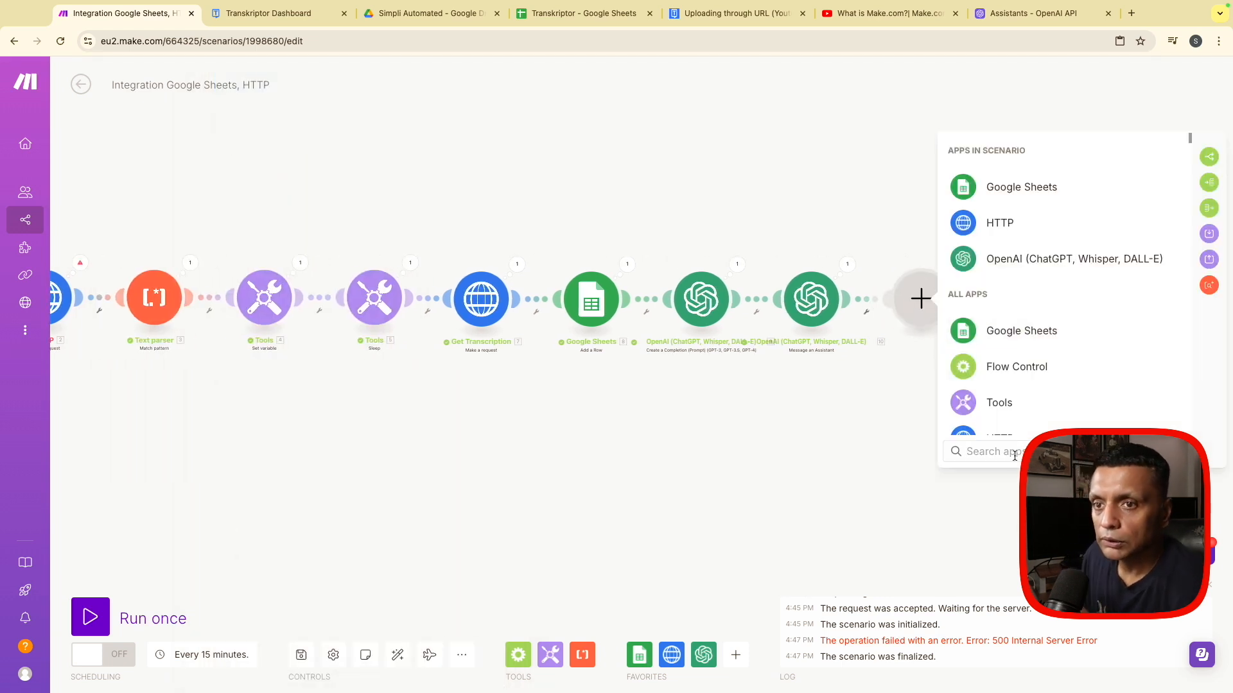
{"action": "type", "text": "facebook"}
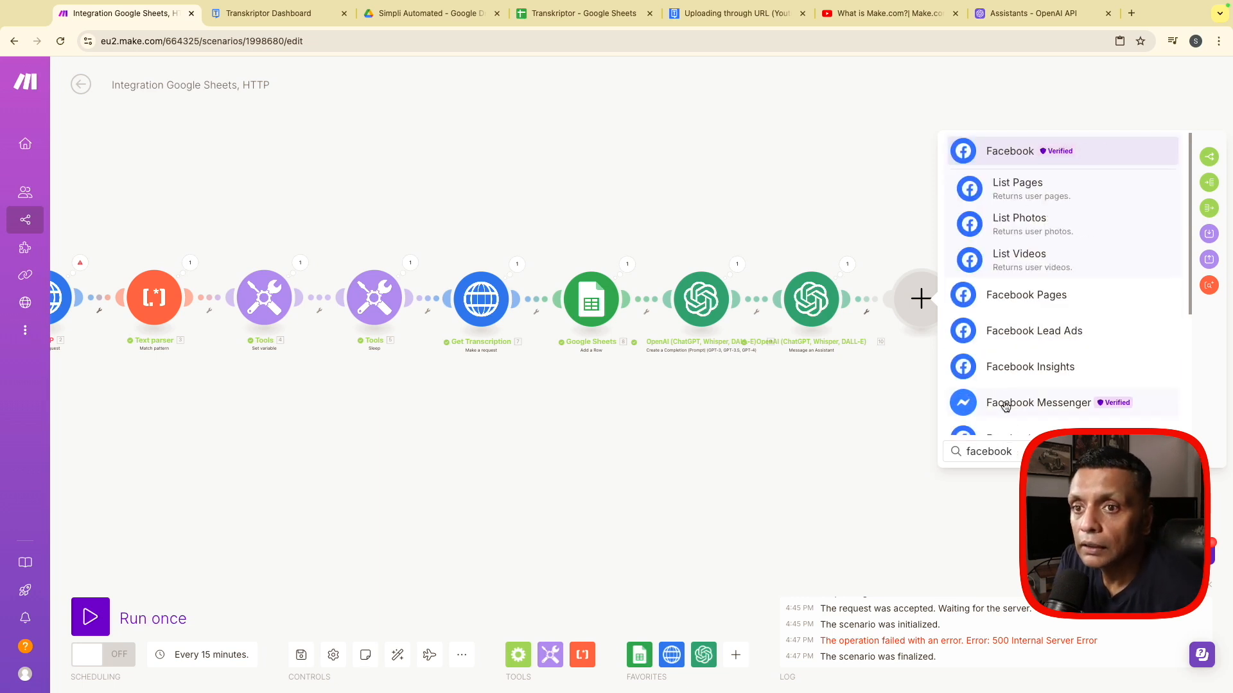
{"action": "left_click", "coordinate": [1012, 306]}
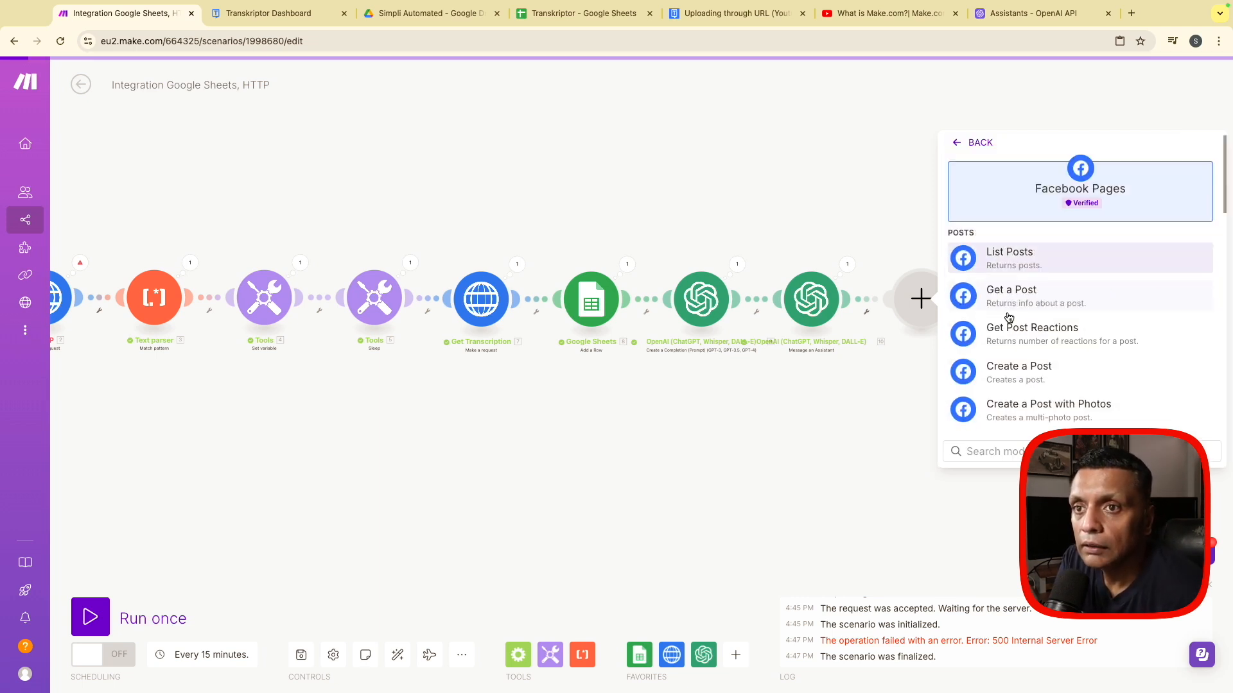
{"action": "left_click", "coordinate": [1020, 372]}
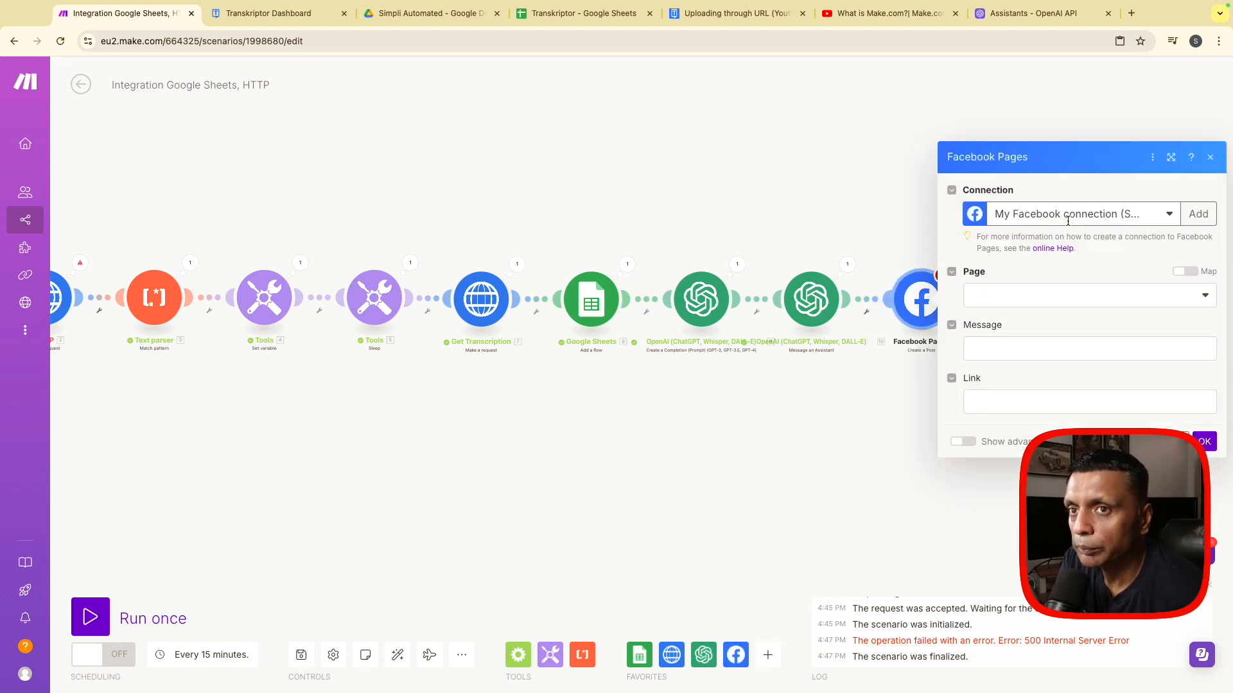
- Choose the SimpliAutomated page for the Facebook post, map its message to the Message an Assistant Result, and confirm the module
{"action": "left_click", "coordinate": [1072, 302]}
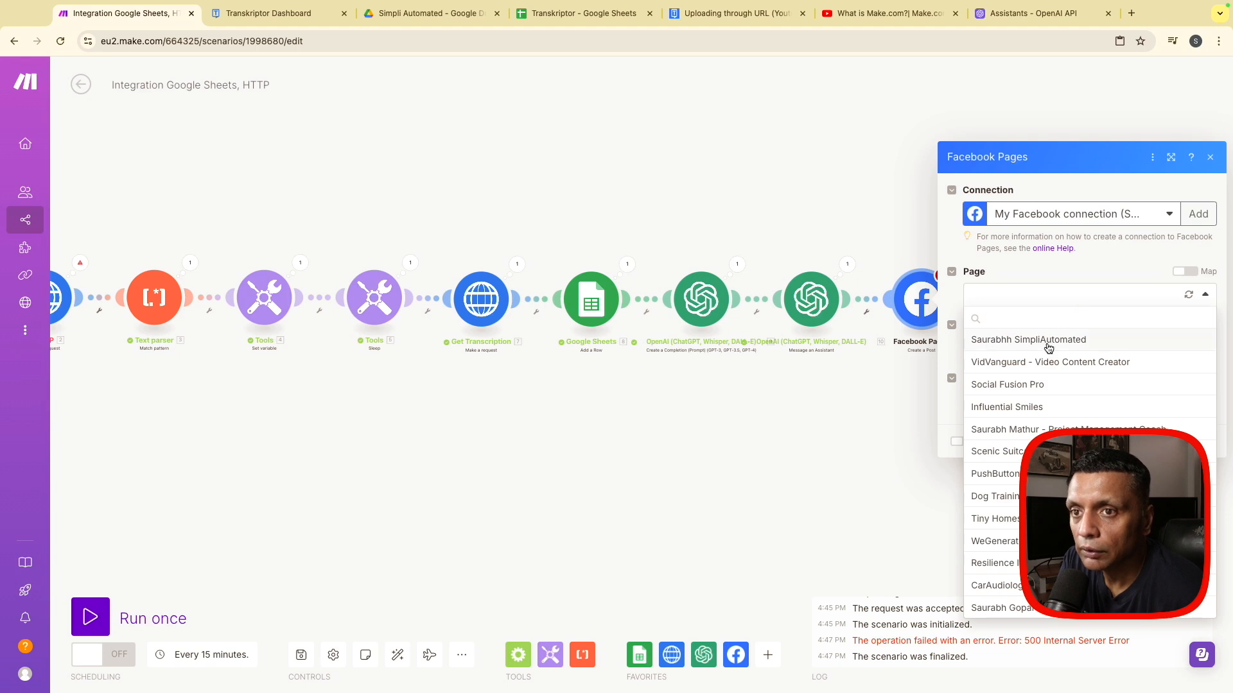
{"action": "left_click", "coordinate": [1048, 341]}
{"action": "left_click", "coordinate": [1012, 350]}
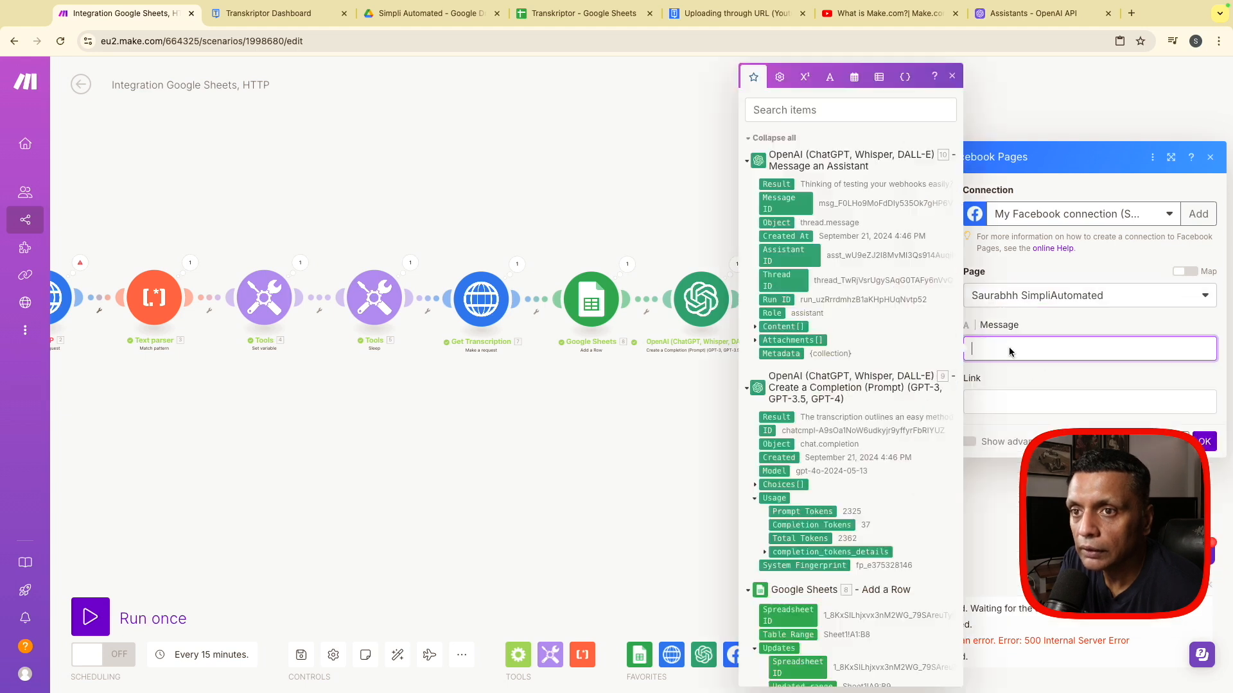
{"action": "left_click", "coordinate": [779, 185]}
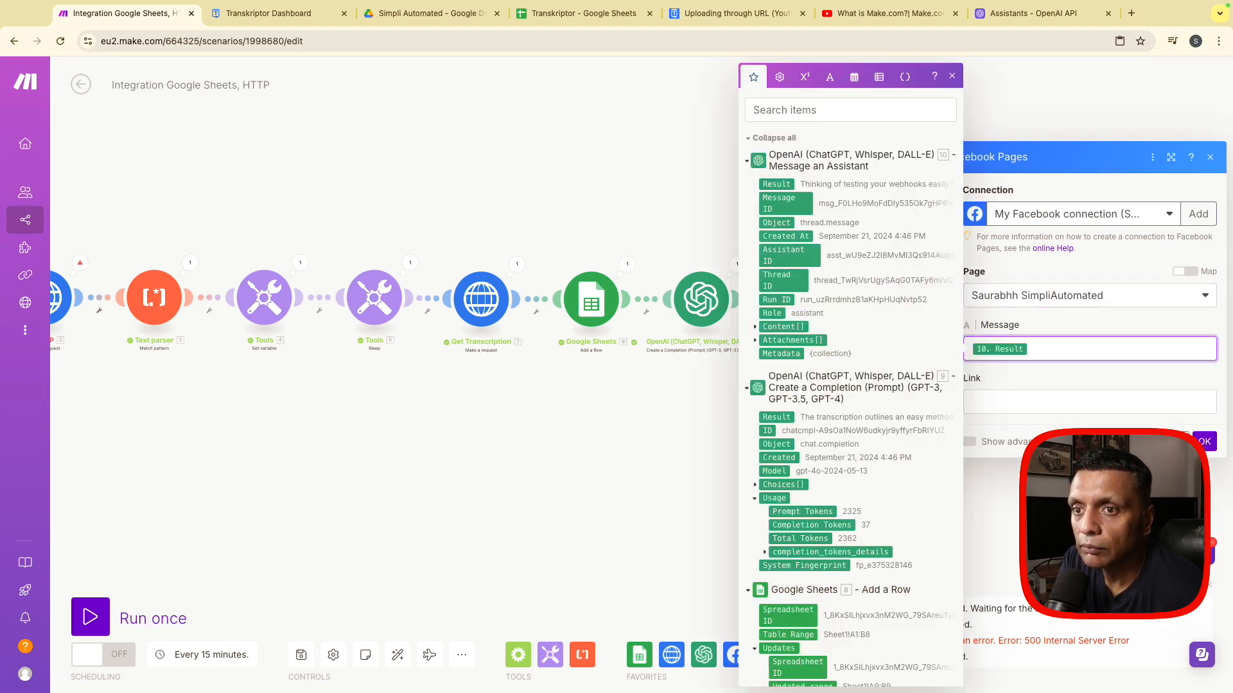
{"action": "left_click", "coordinate": [1201, 441]}
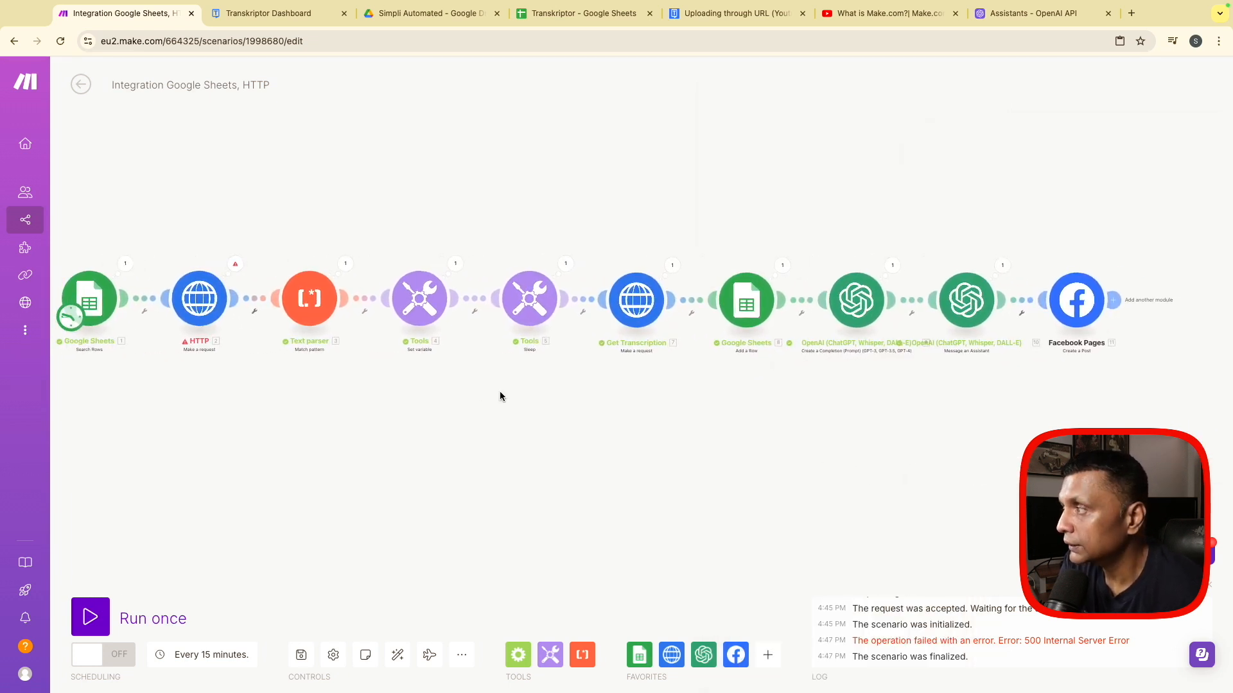
{"action": "left_click_drag", "start_coordinate": [388, 424], "coordinate": [446, 441]}
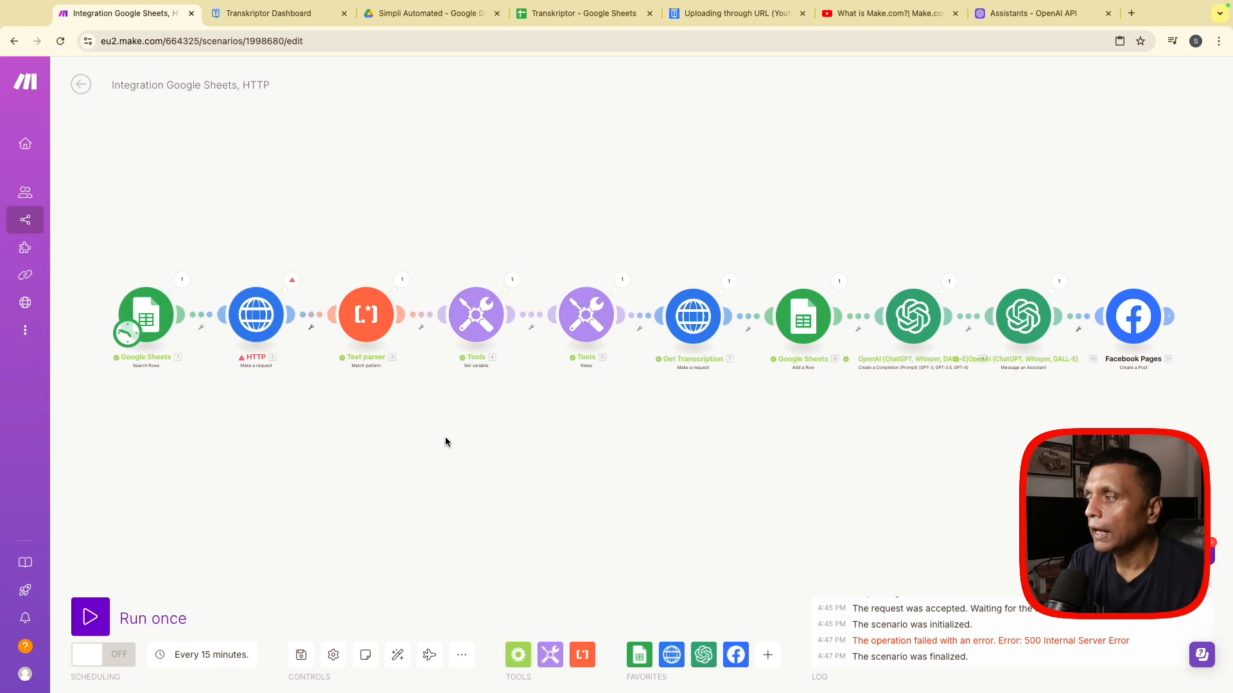